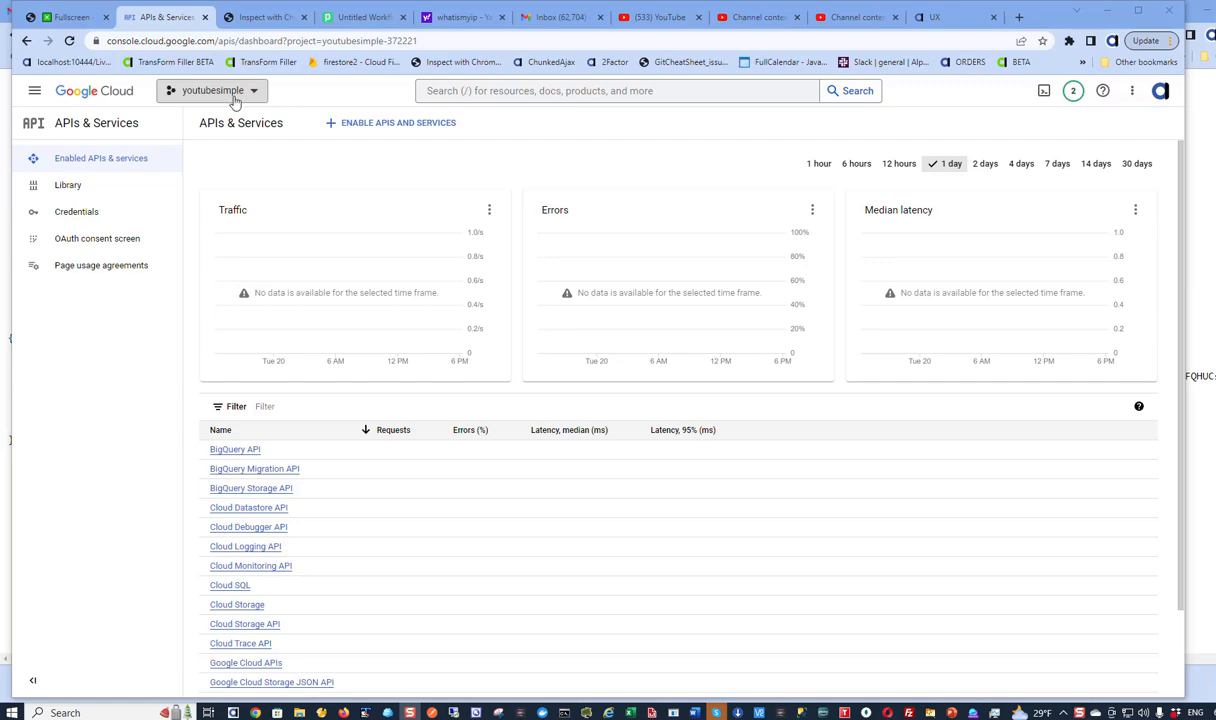
- Open the project picker to see the recent projects
left_click(235, 99)
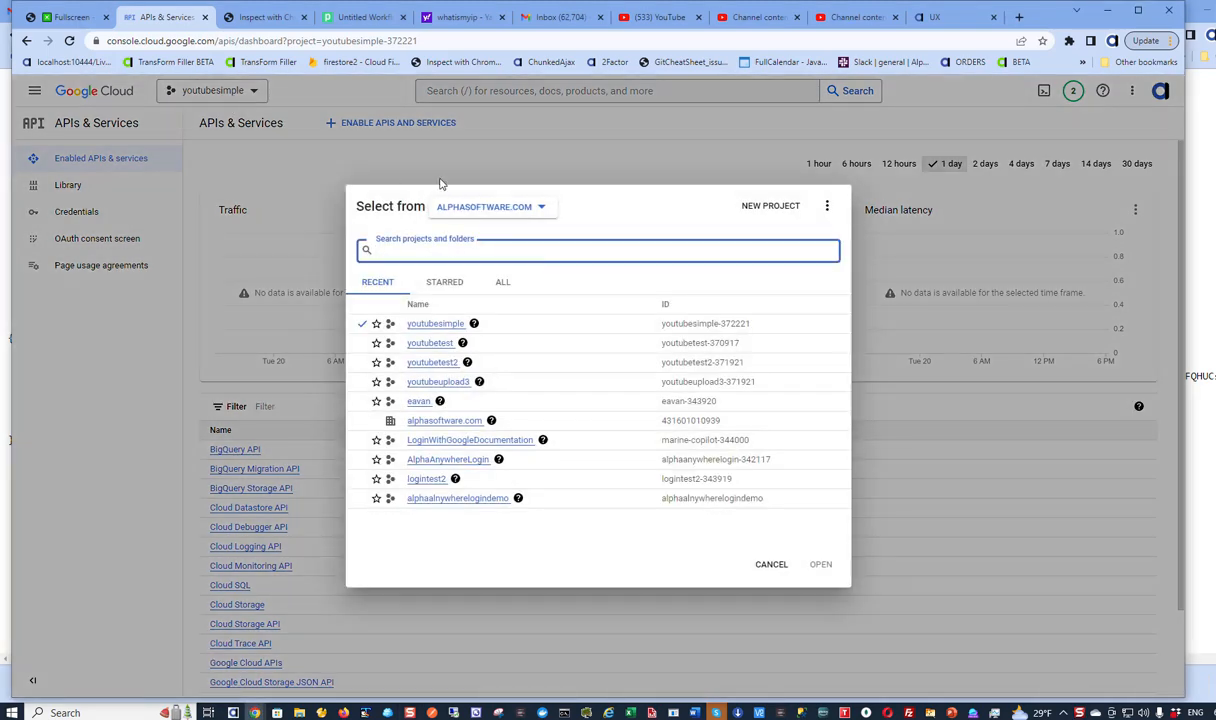
- Create a new project named youtubeaademo and bring the project list back up
left_click(768, 214)
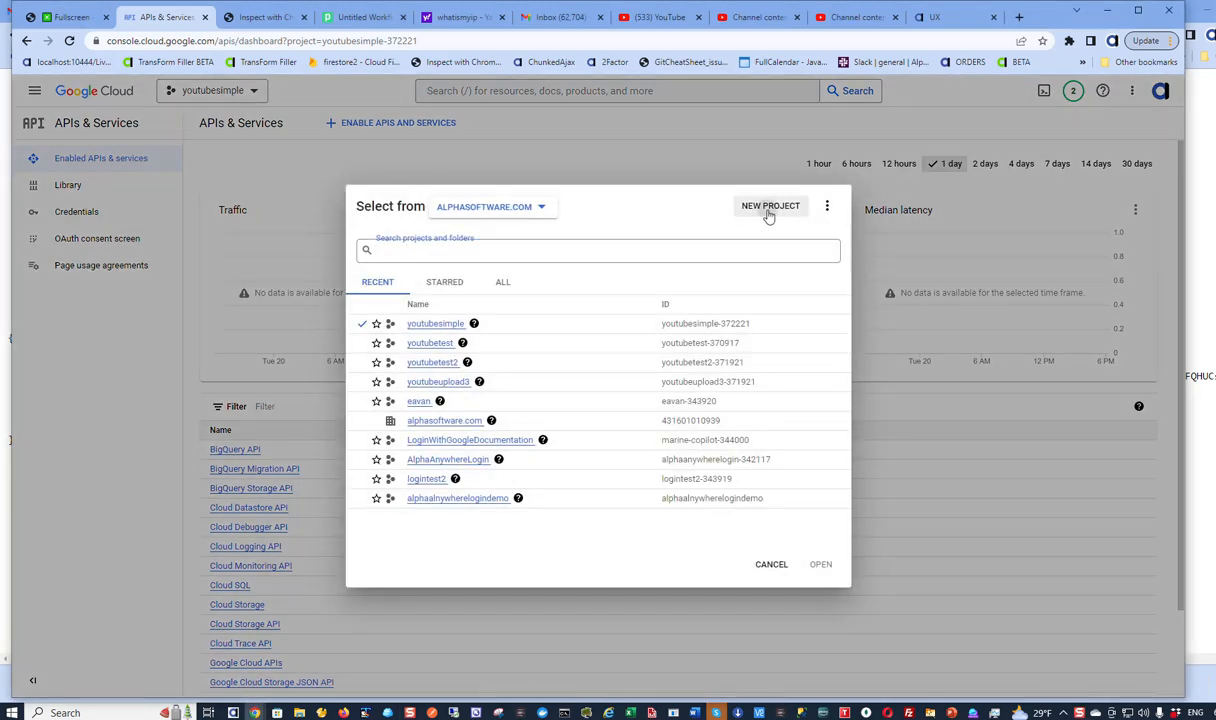
left_click(768, 214)
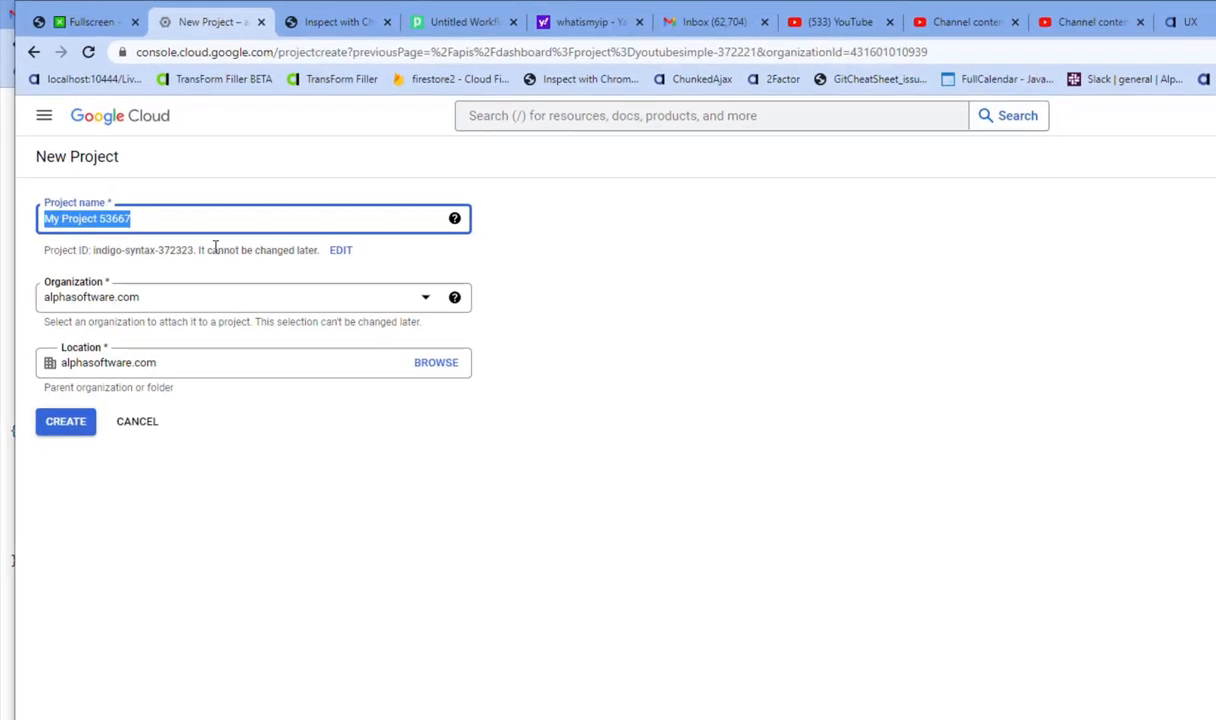
type("youtube")
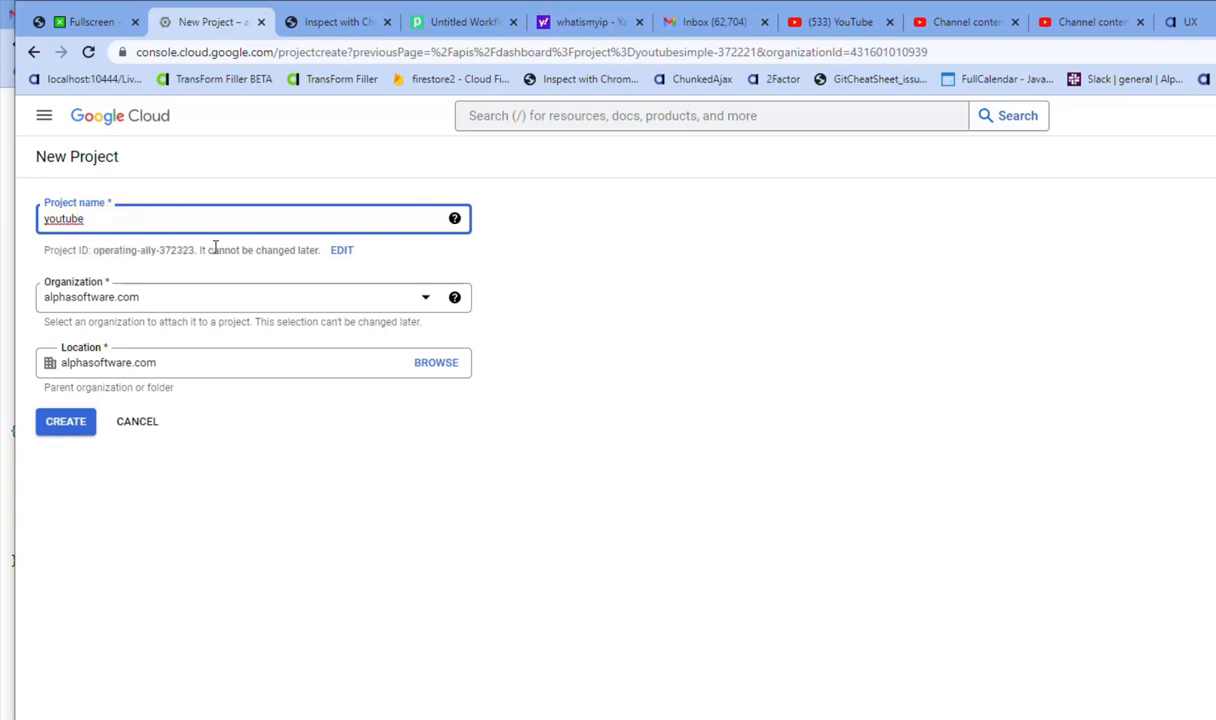
type("aa")
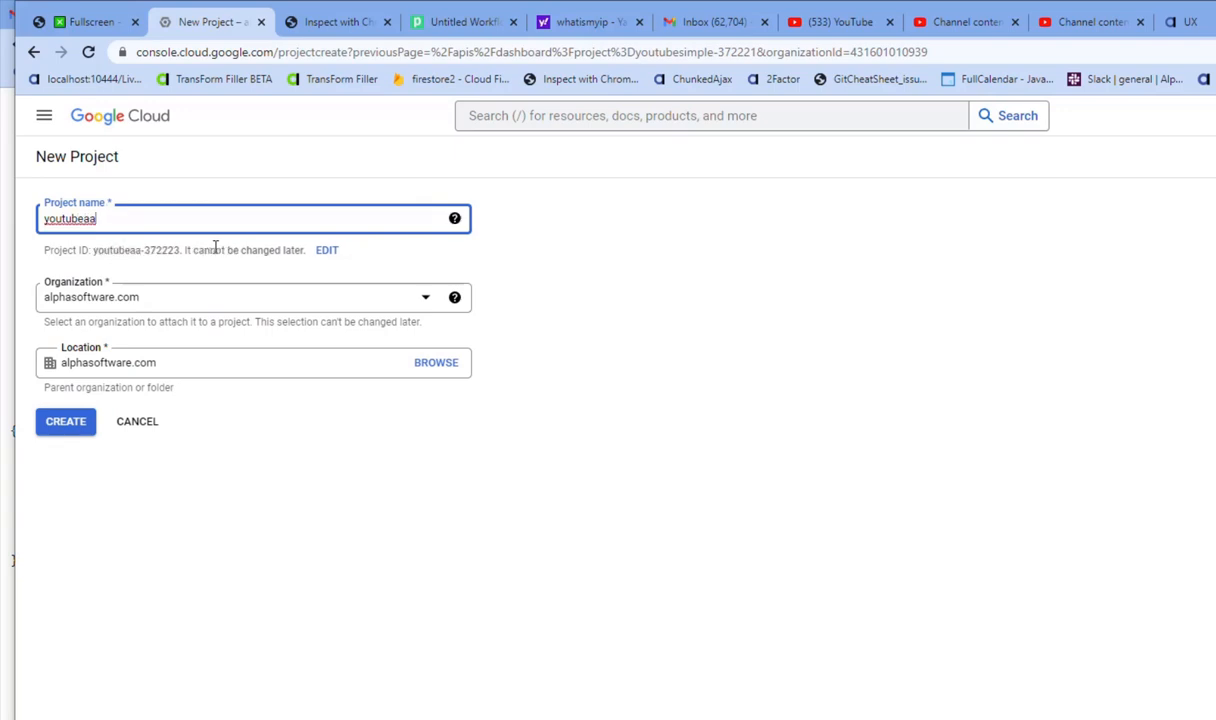
type("demo")
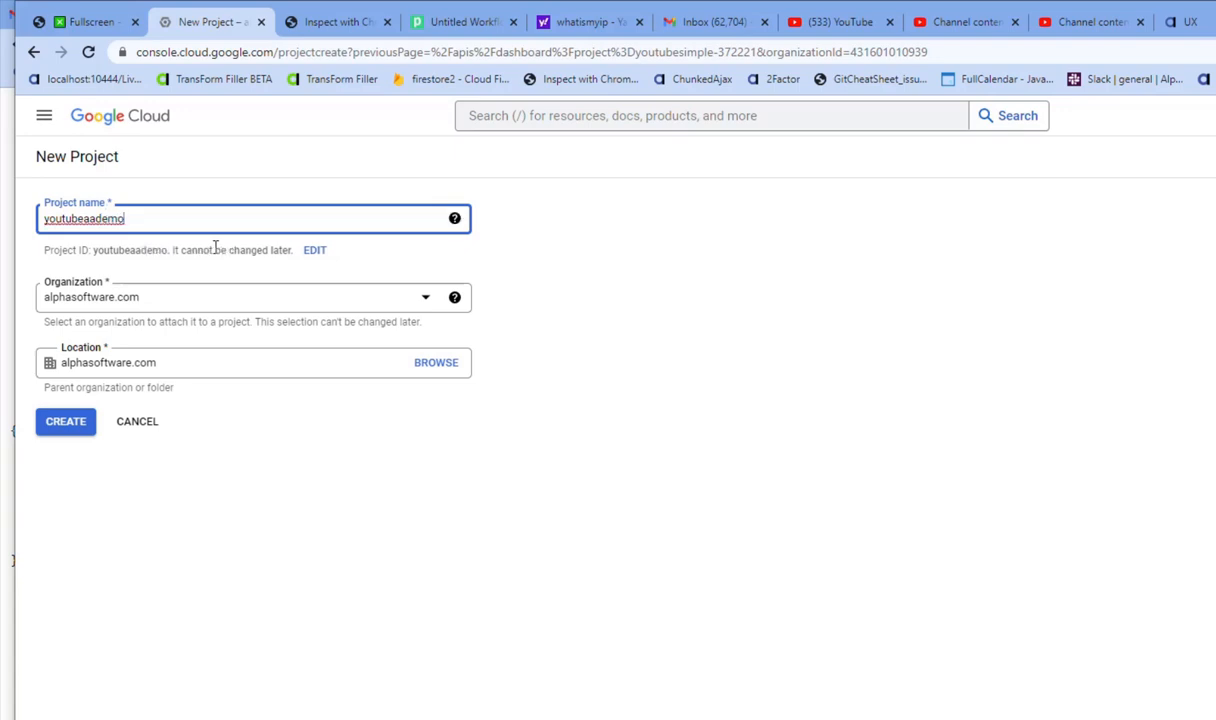
left_click(66, 422)
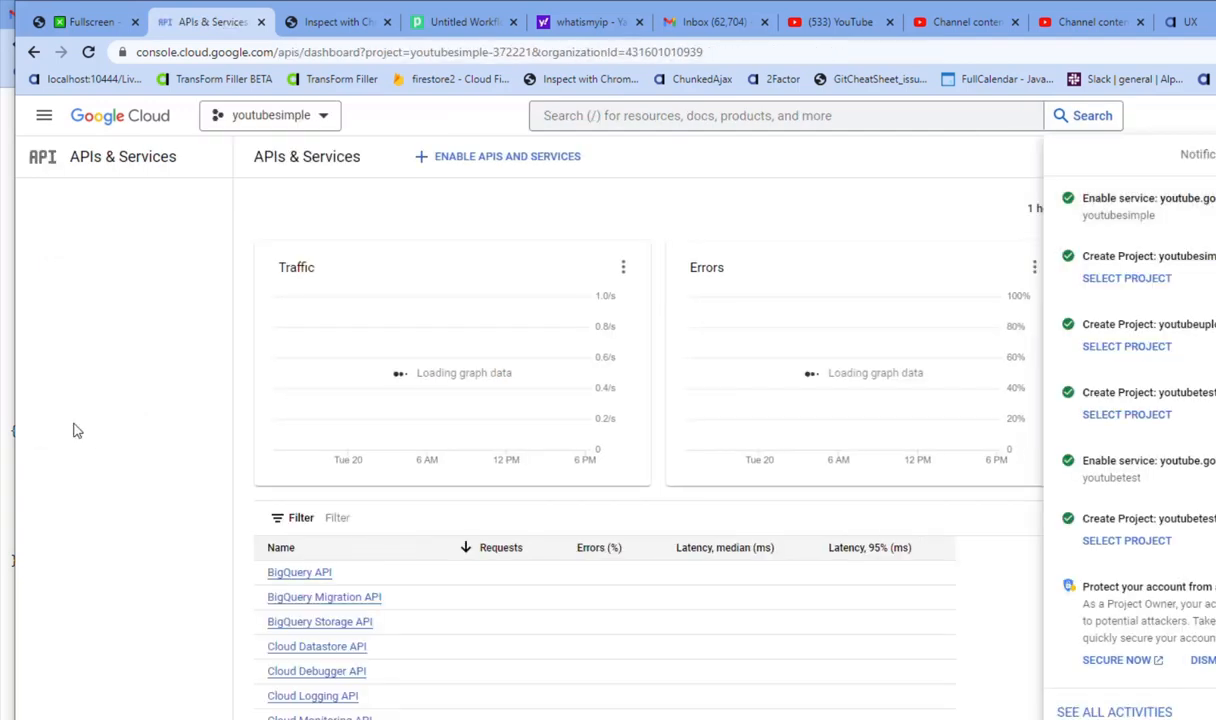
left_click(328, 126)
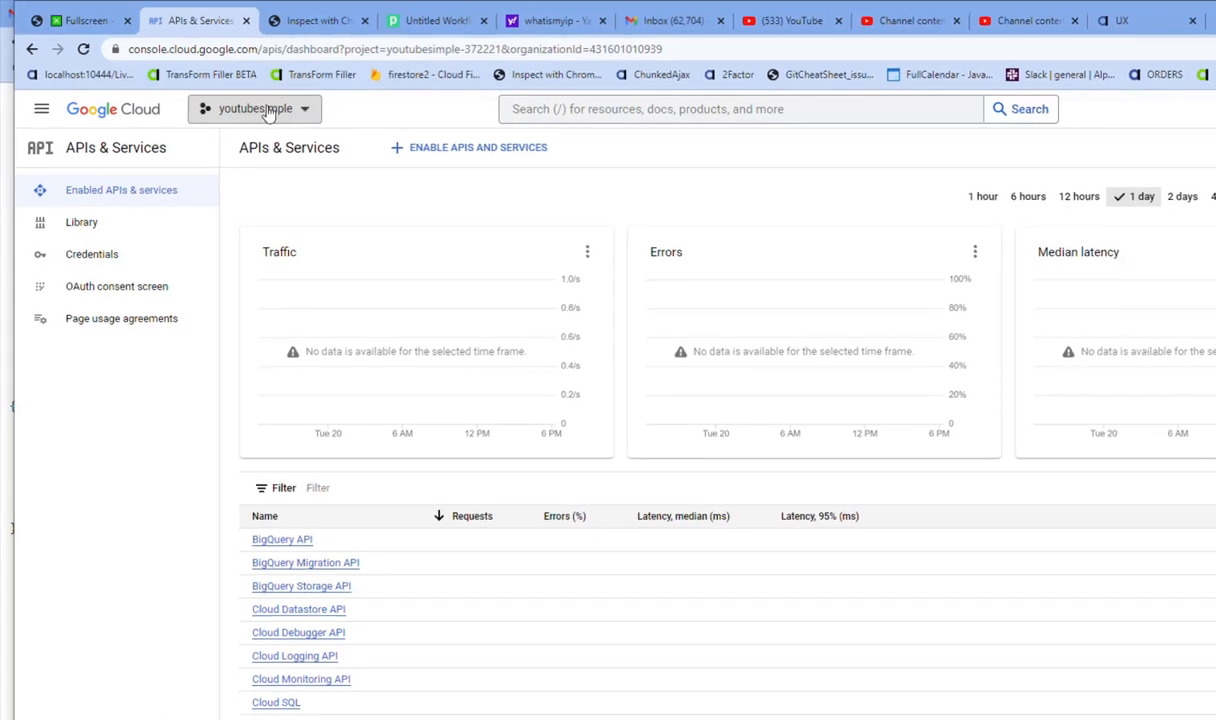
left_click(268, 110)
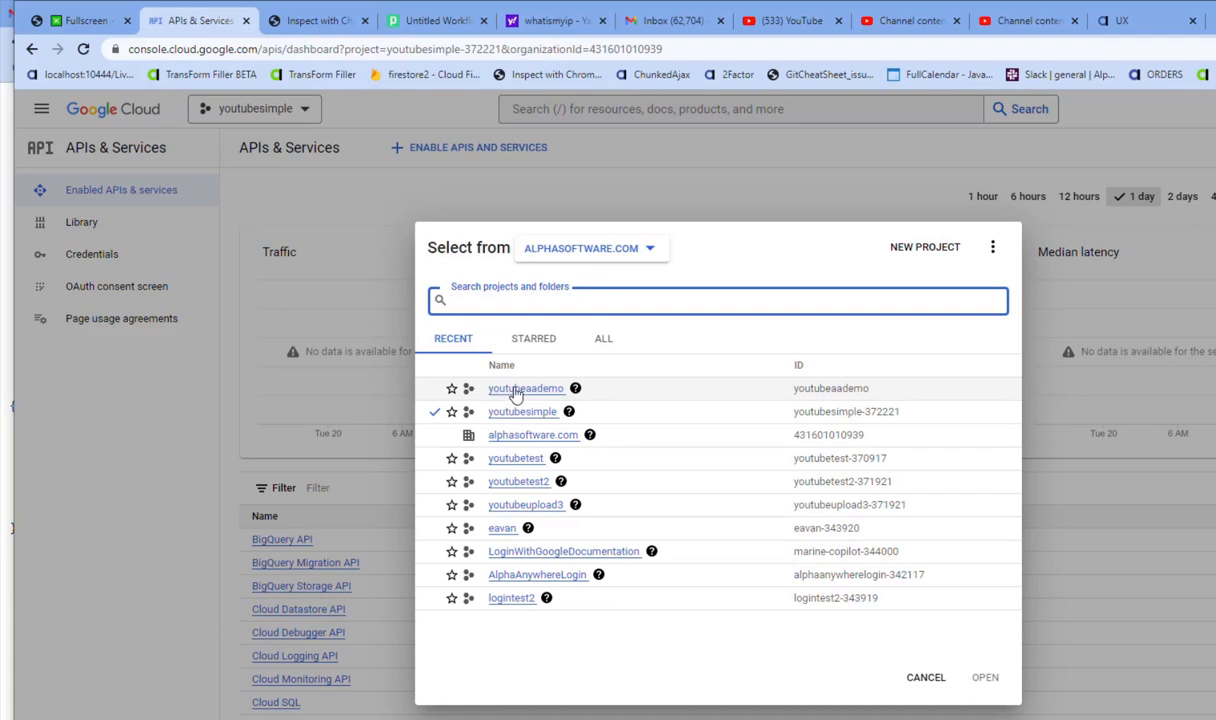
- Switch to the youtubeaademo project and go to its APIs & Services library
left_click(516, 392)
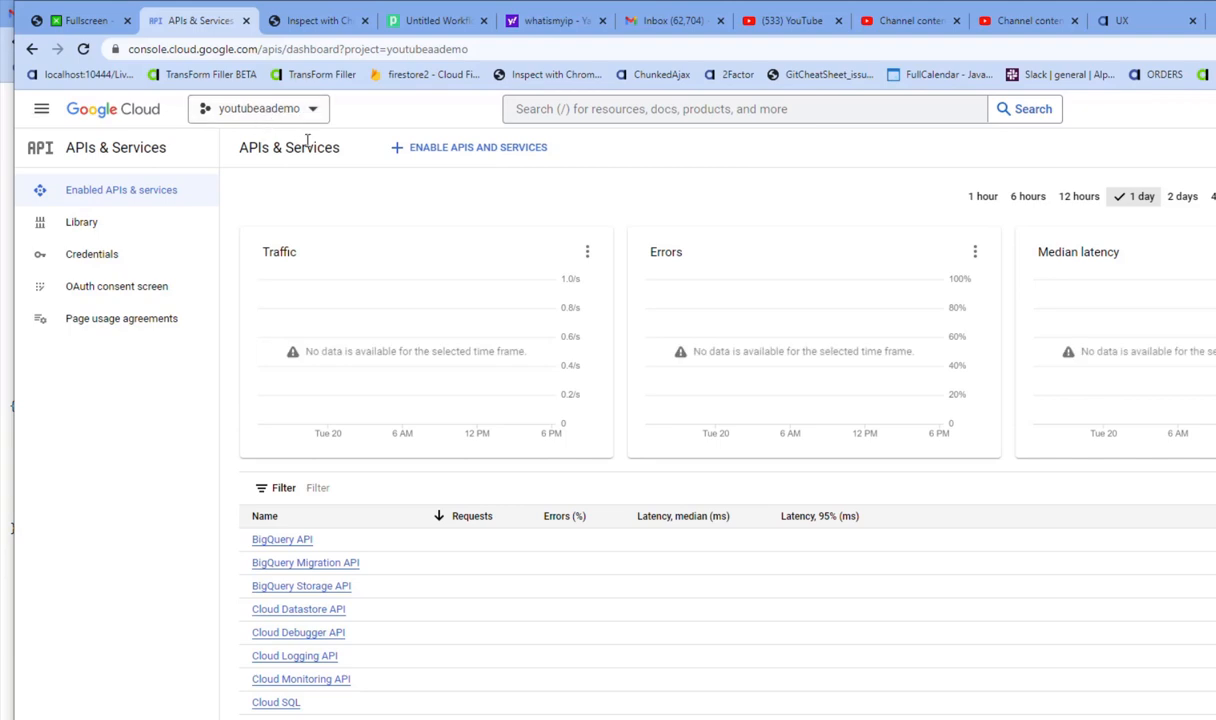
left_click(166, 197)
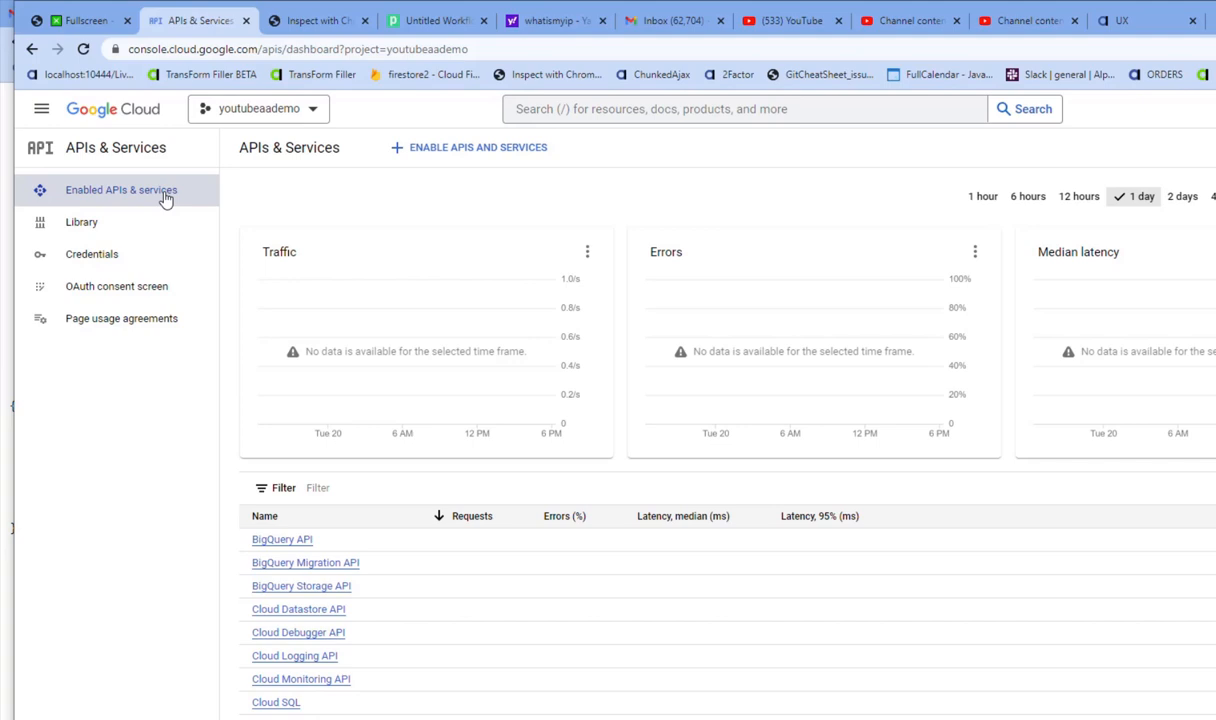
left_click(128, 190)
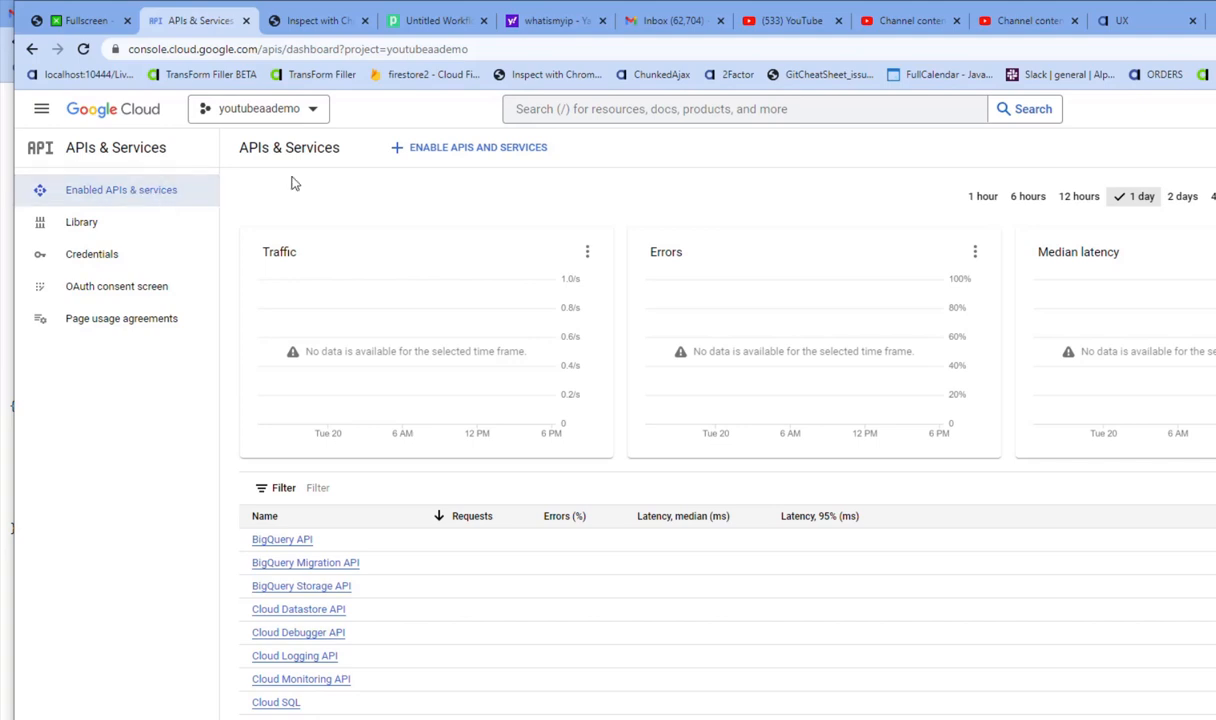
left_click(432, 155)
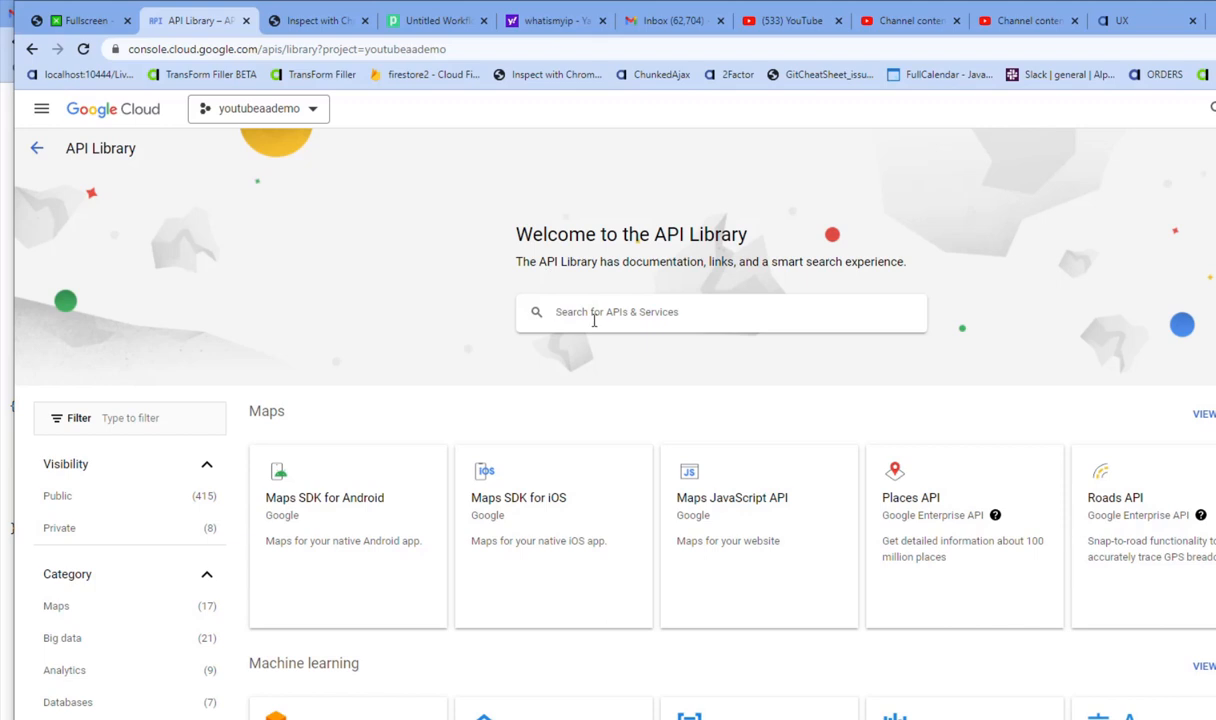
- Search for 'google youtube' and enable the YouTube Data API v3
type("go")
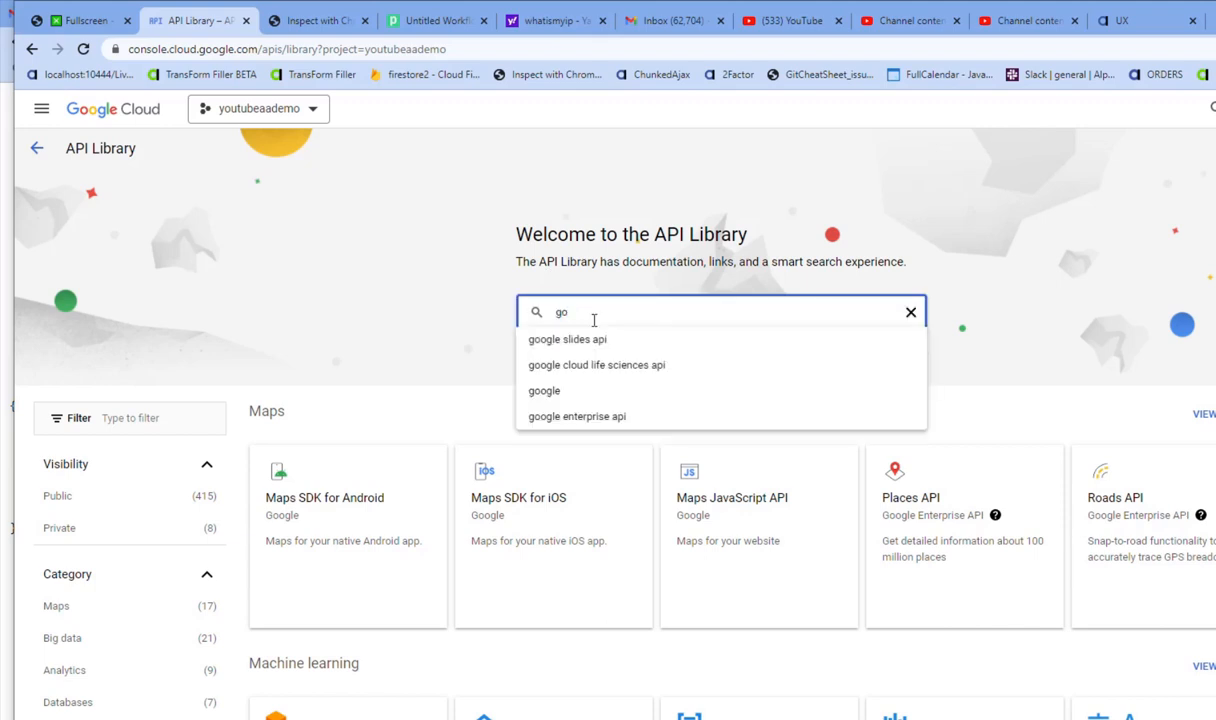
type("ogl")
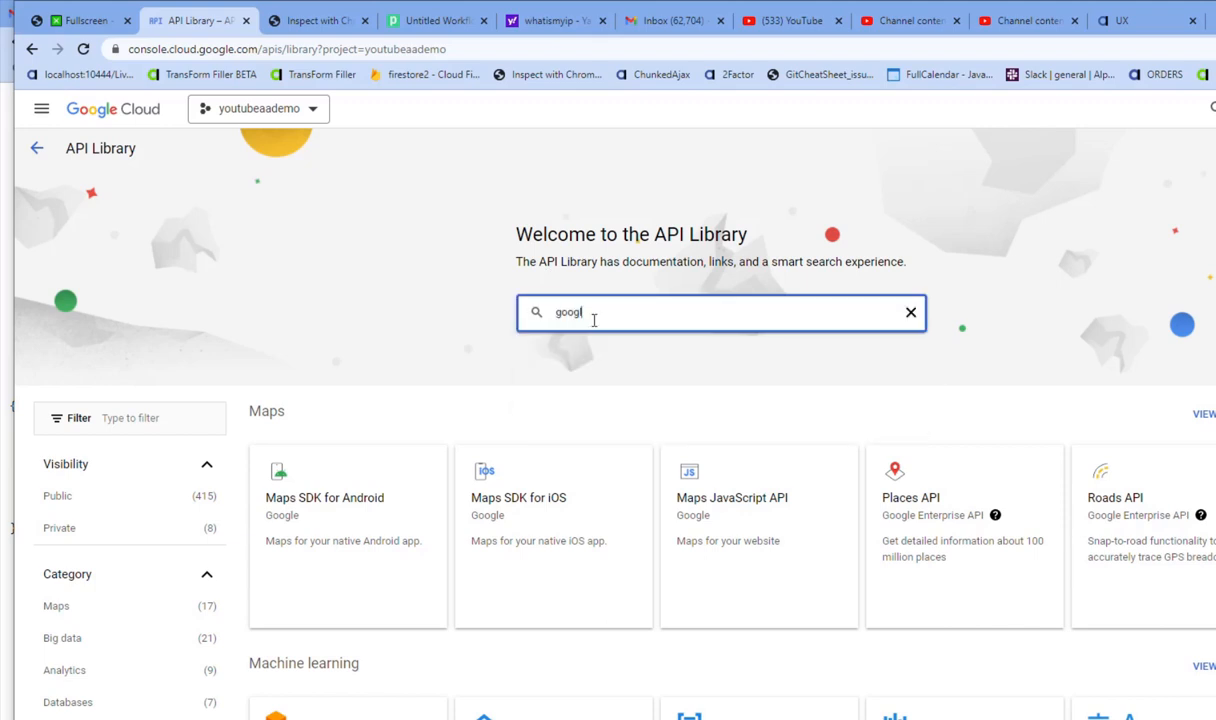
type("e youtube")
key("Return")
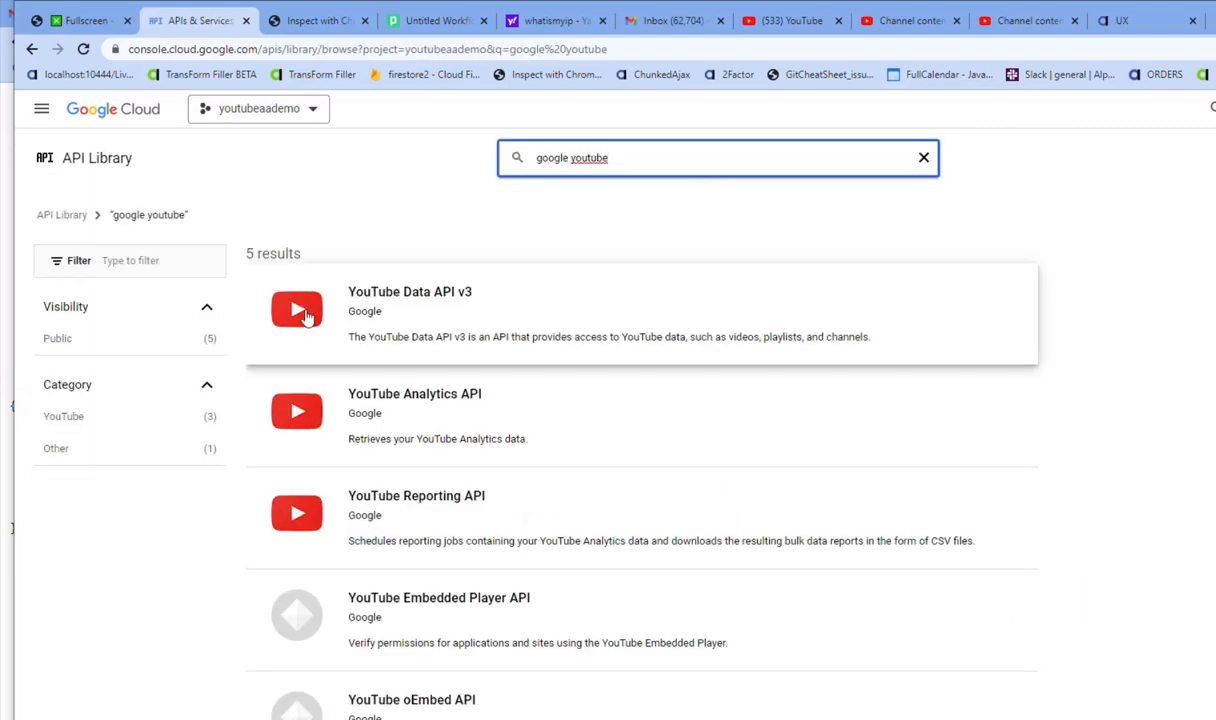
left_click(307, 316)
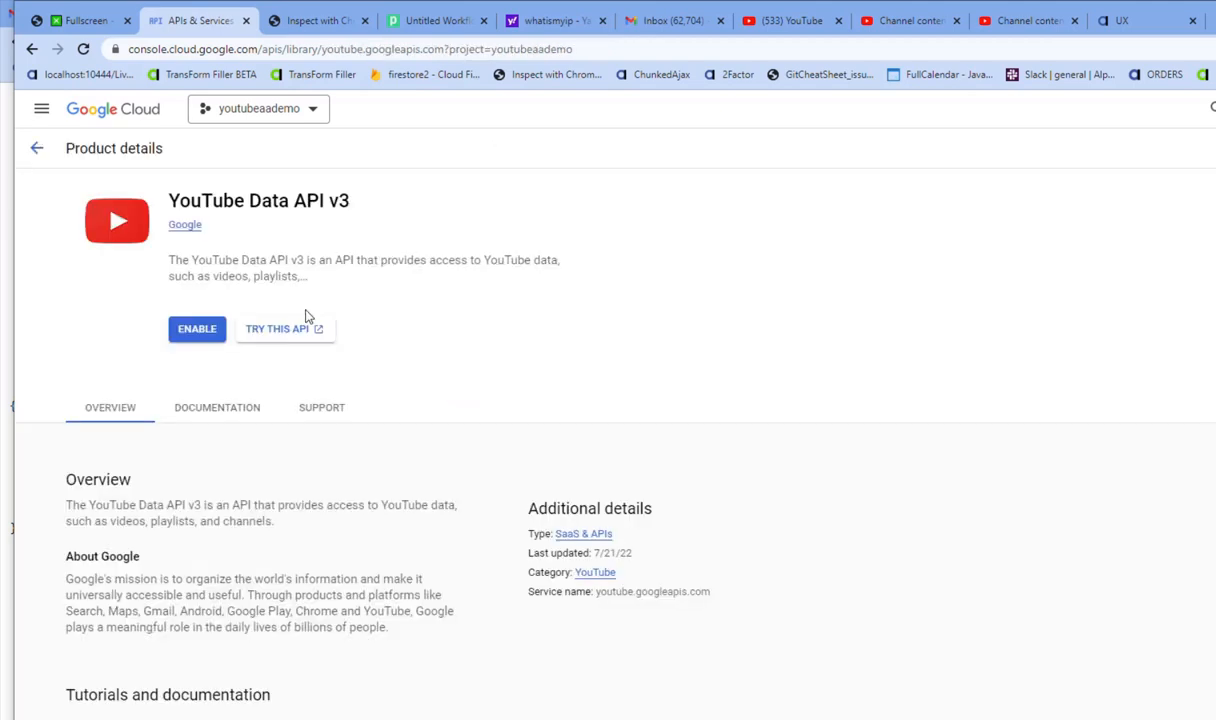
left_click(220, 334)
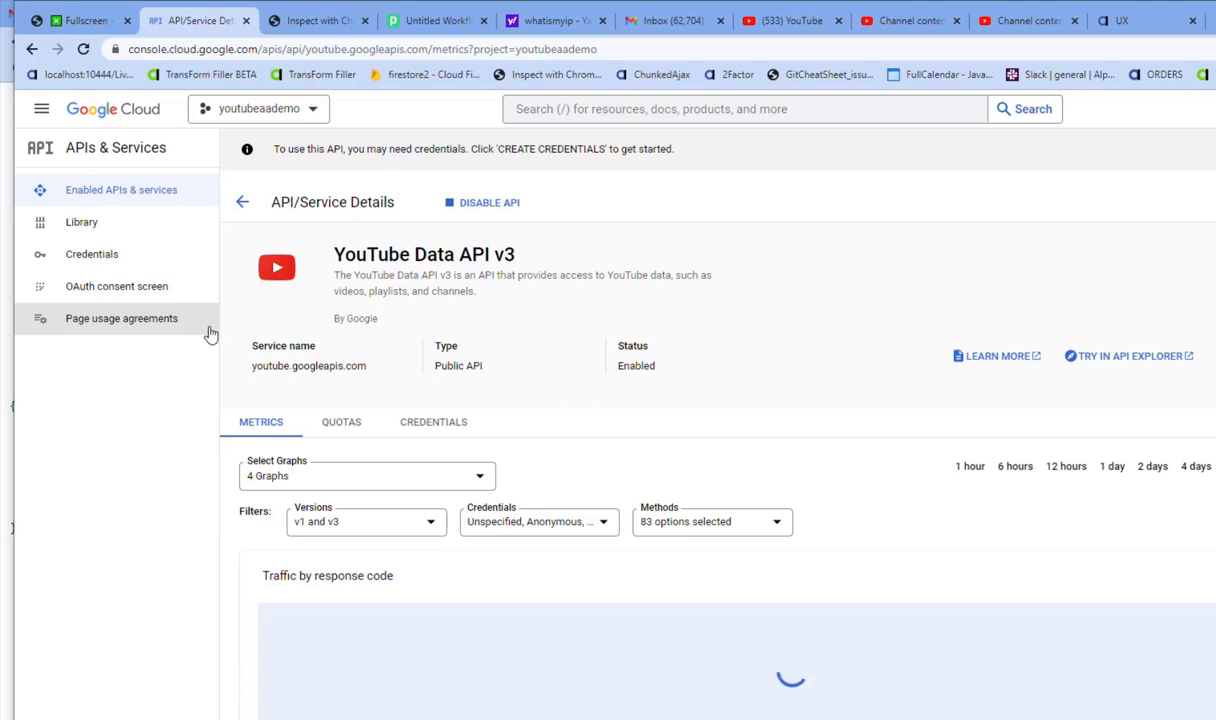
- Start the OAuth consent screen setup with External as the user type
left_click(123, 288)
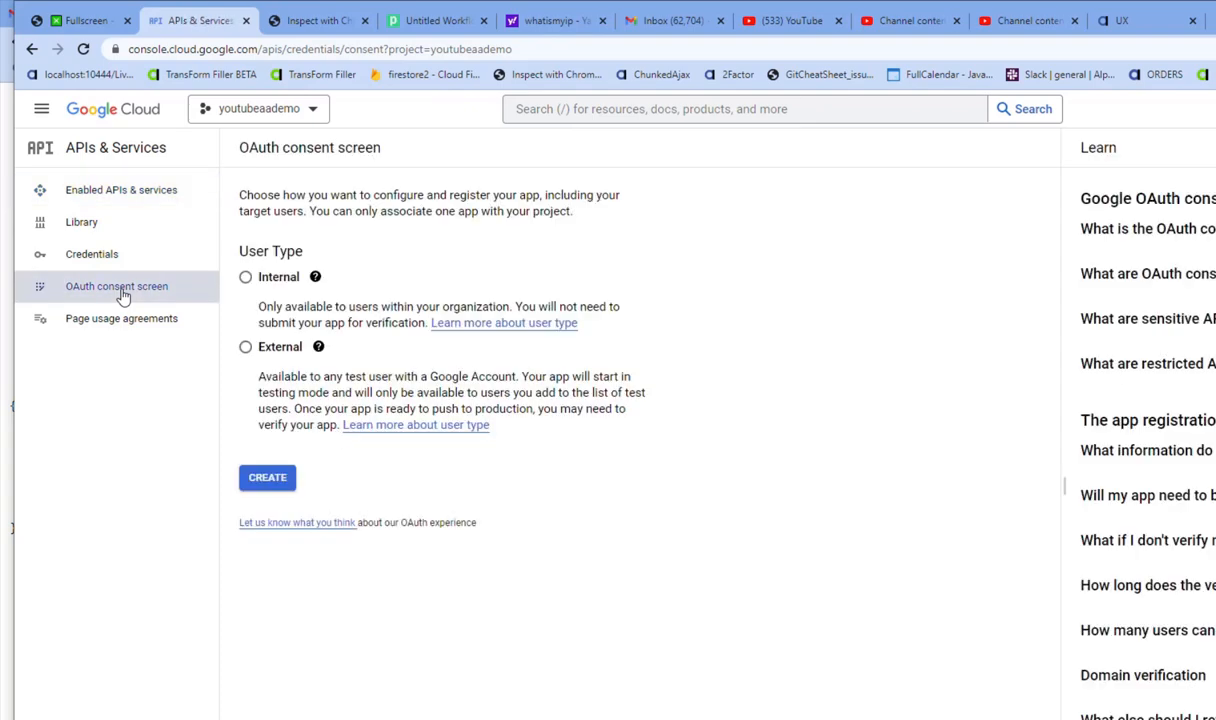
left_click(246, 348)
- Start the app registration and name the app youtubevideouploadaa
left_click(268, 484)
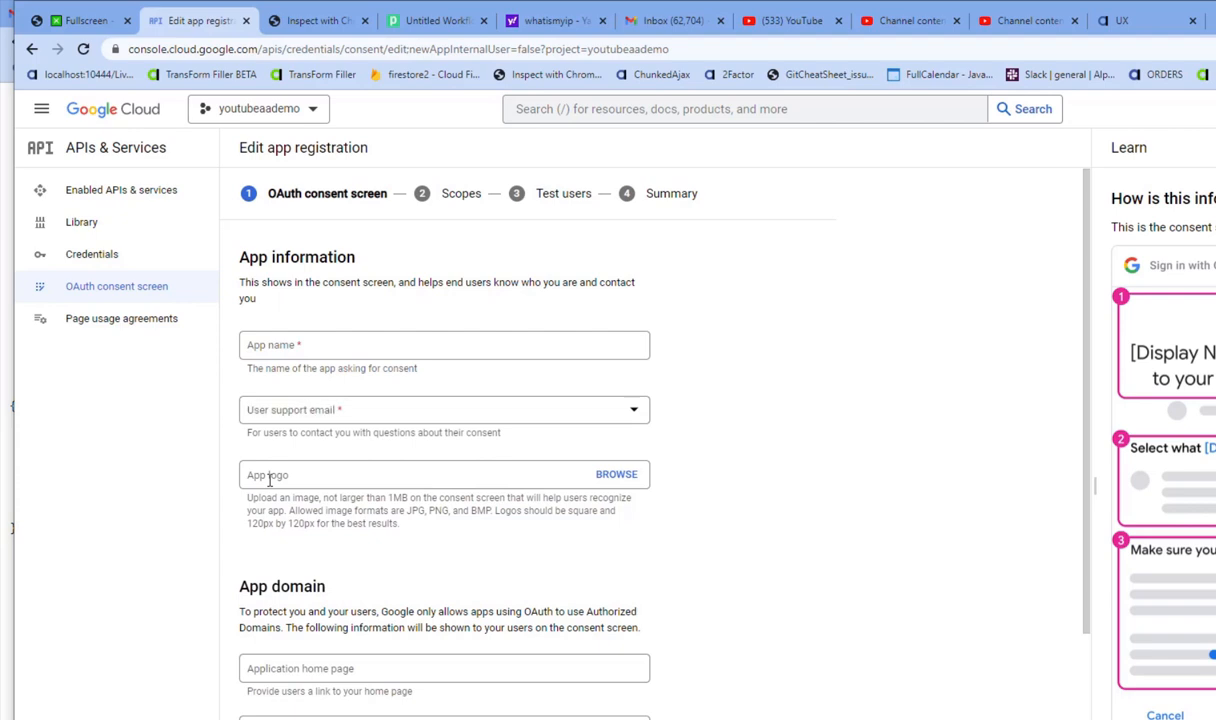
left_click(338, 347)
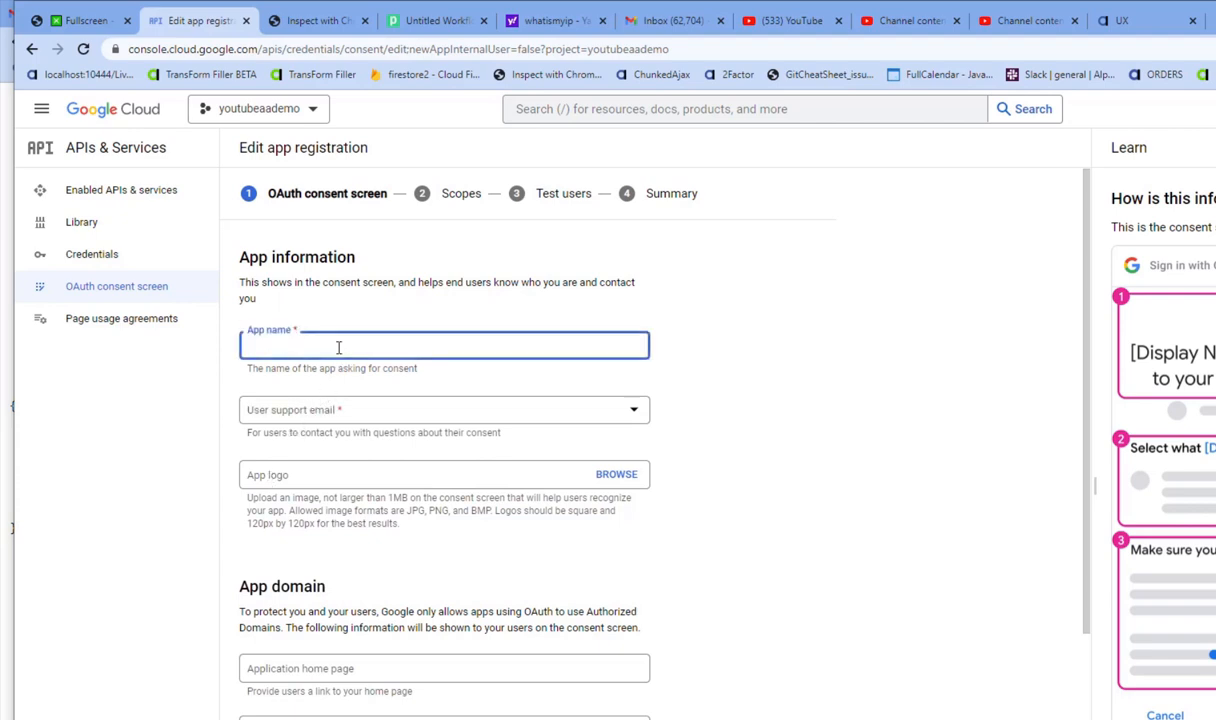
type("youtubeviddeouploadaa")
- Choose the user support e-mail, enter the developer contact e-mail, and save the app information
left_click(337, 418)
left_click(295, 422)
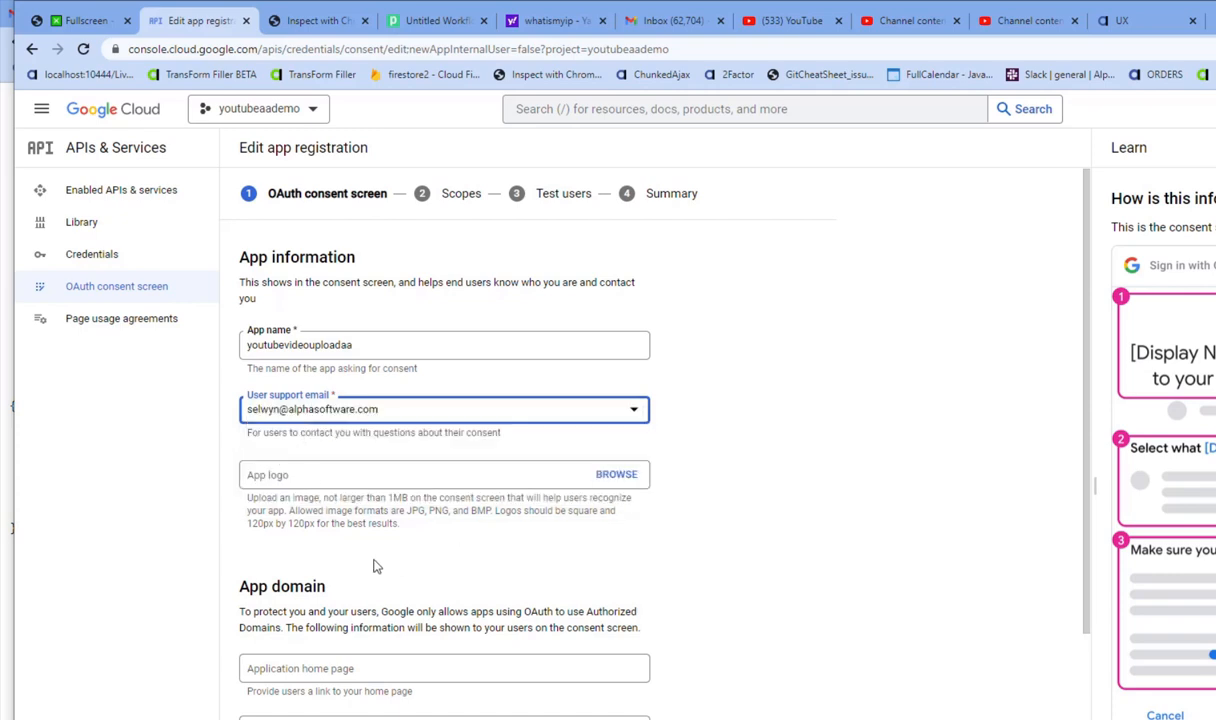
scroll(341, 508, "down", 3)
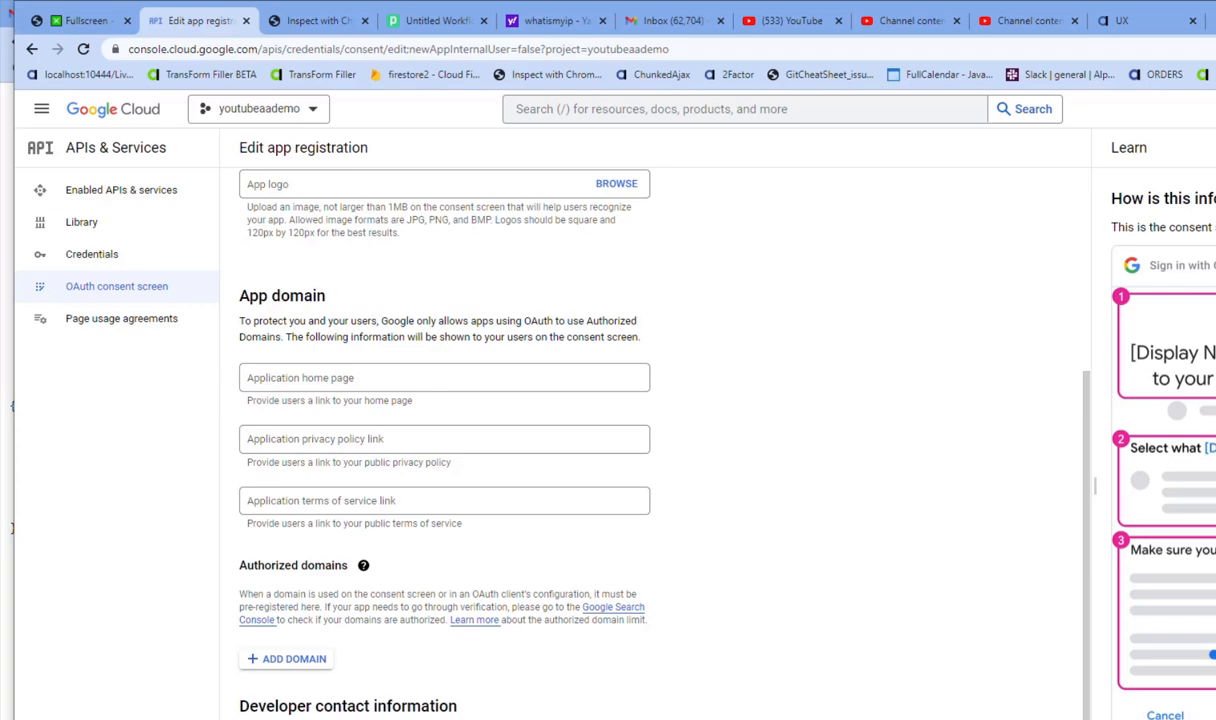
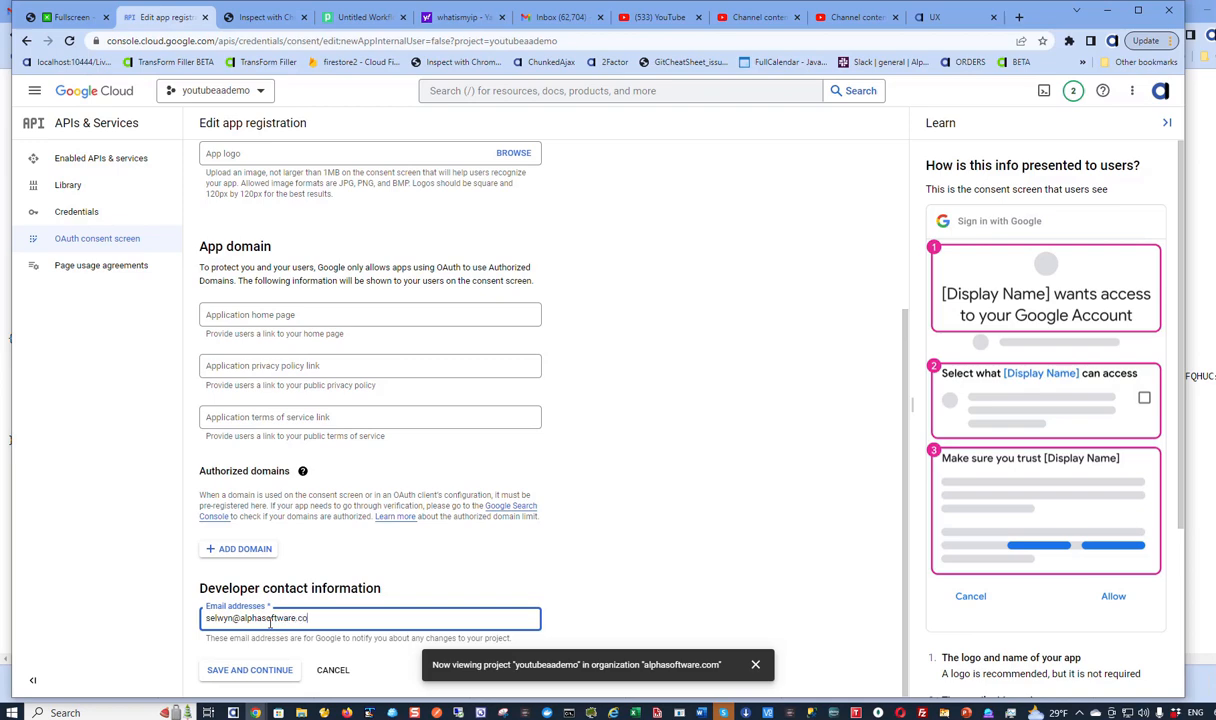
left_click(249, 677)
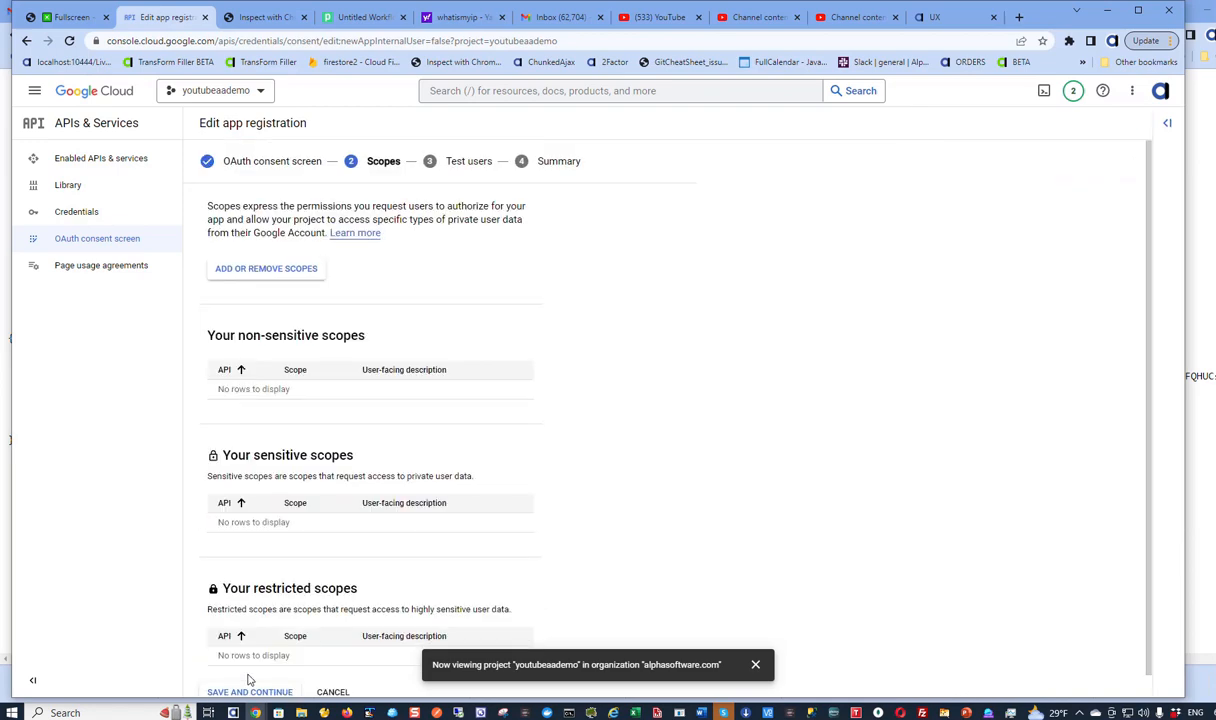
- Add the YouTube Data API v3 …/auth/youtube scope and save the scopes
left_click(273, 272)
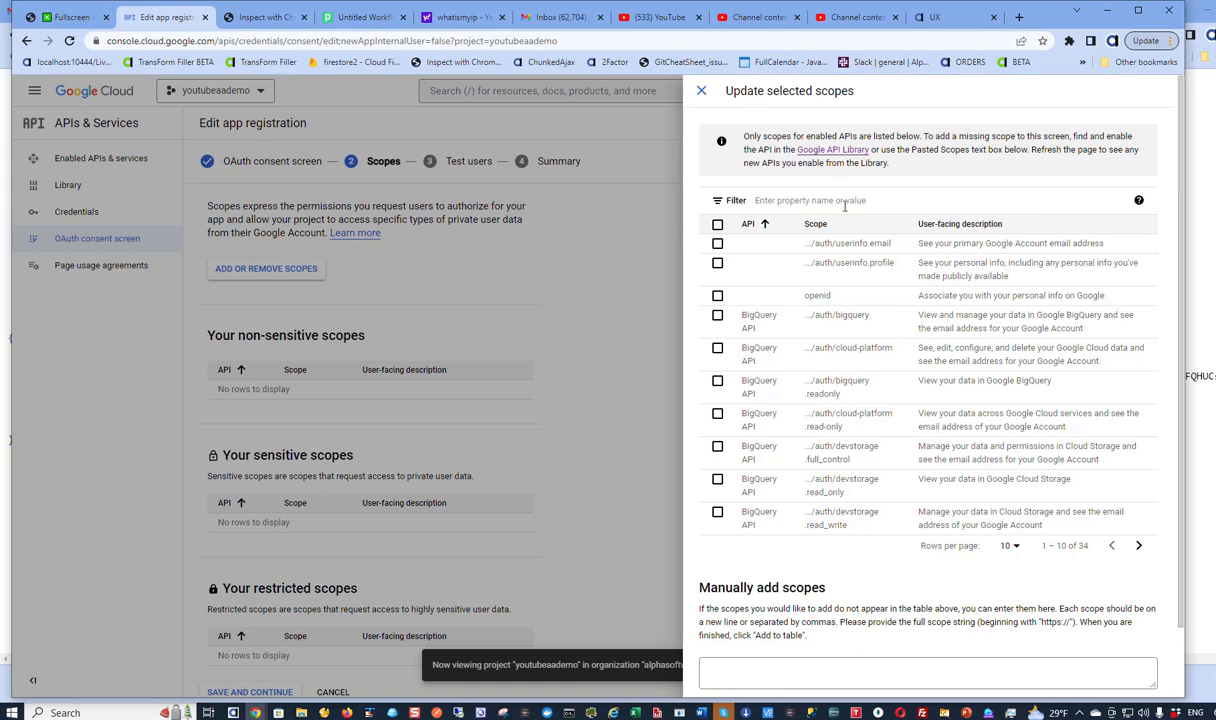
left_click(841, 201)
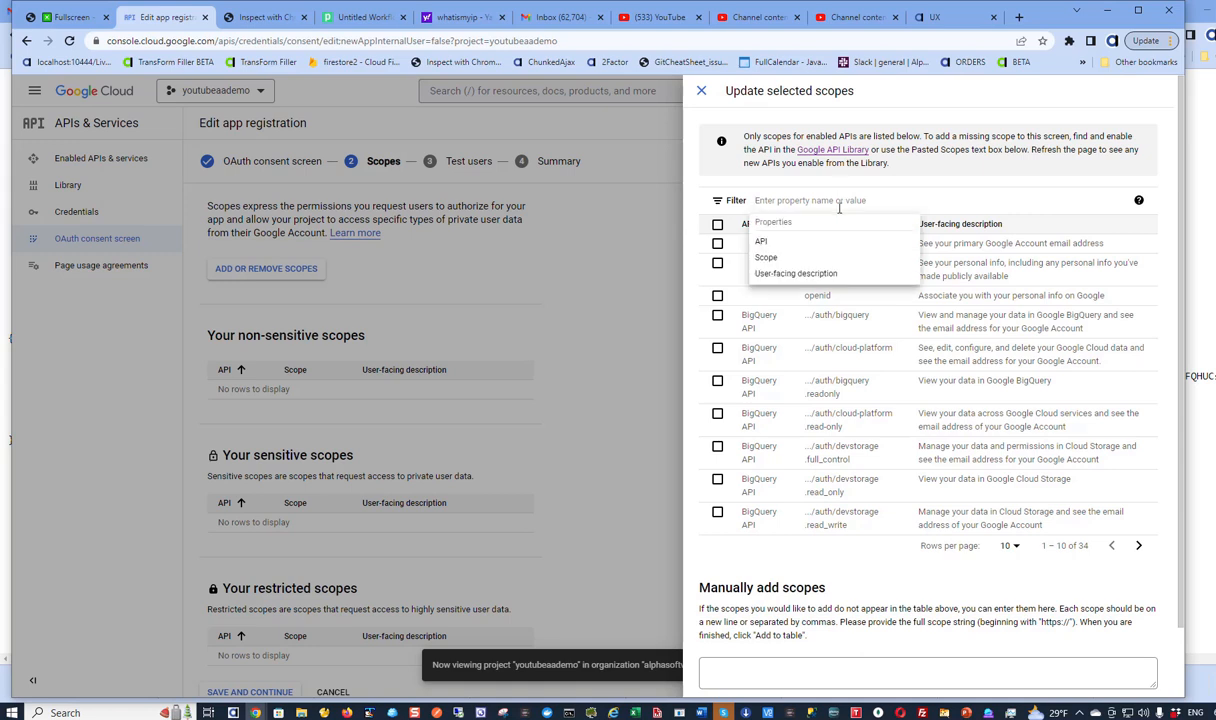
type("you")
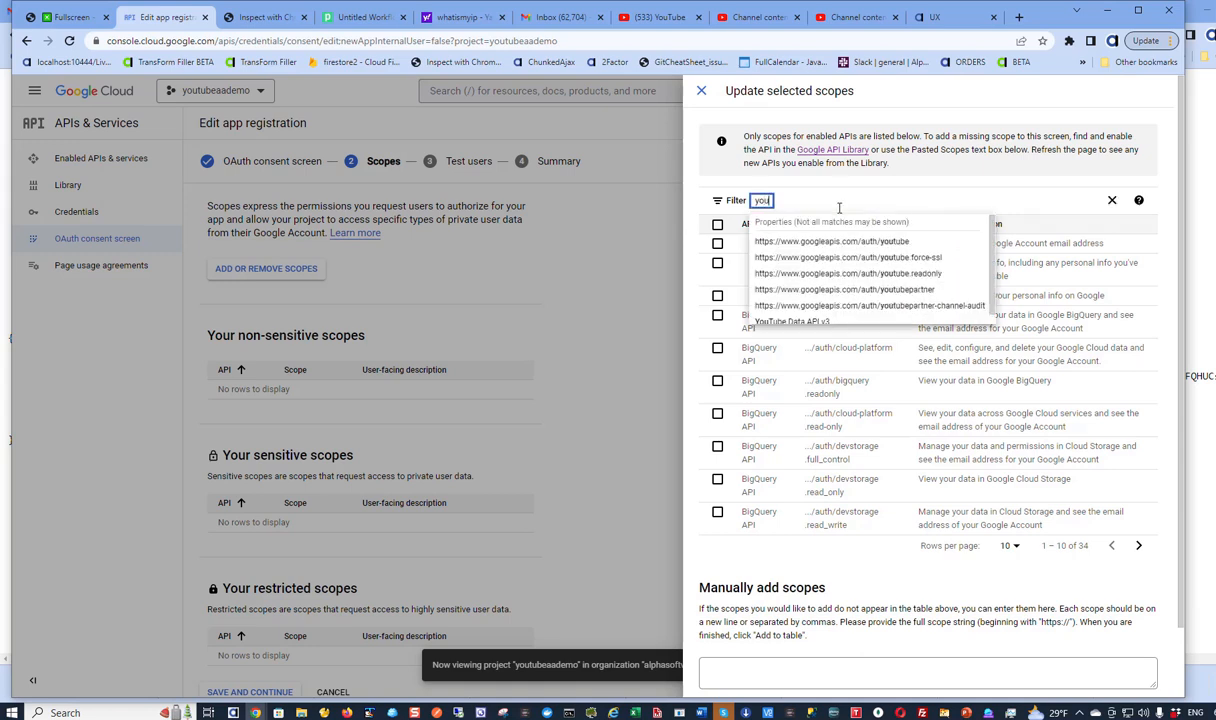
left_click(838, 242)
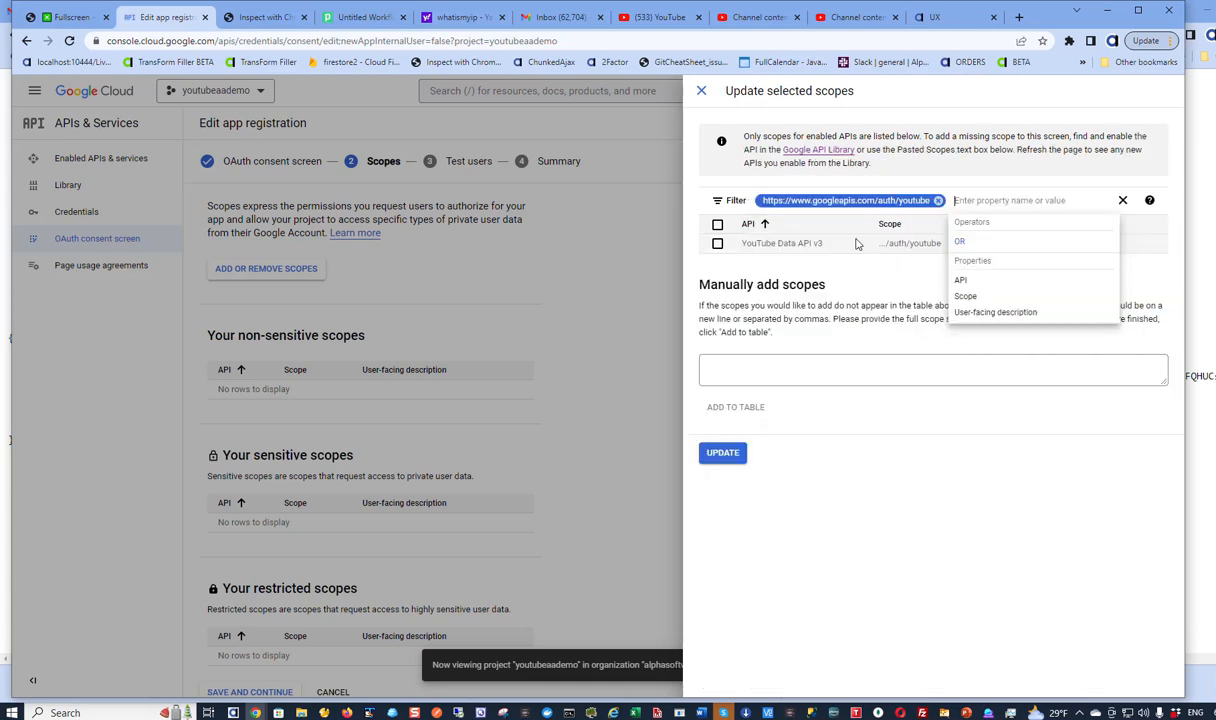
left_click(718, 244)
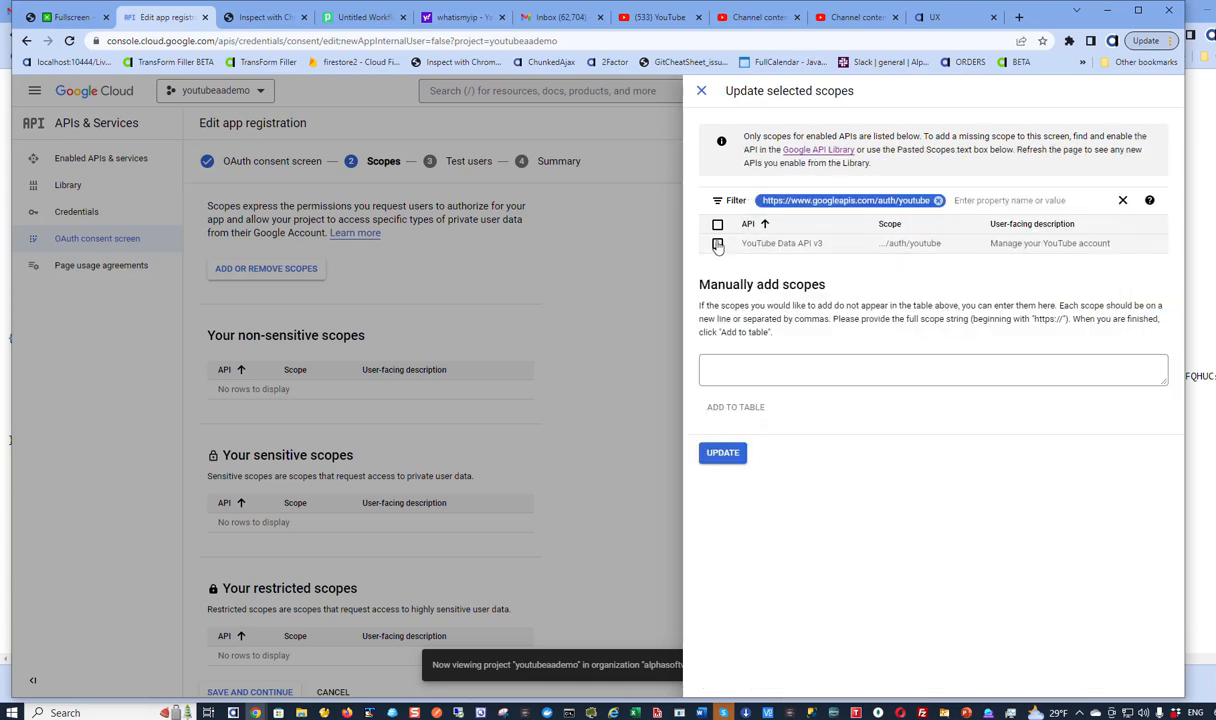
left_click(705, 452)
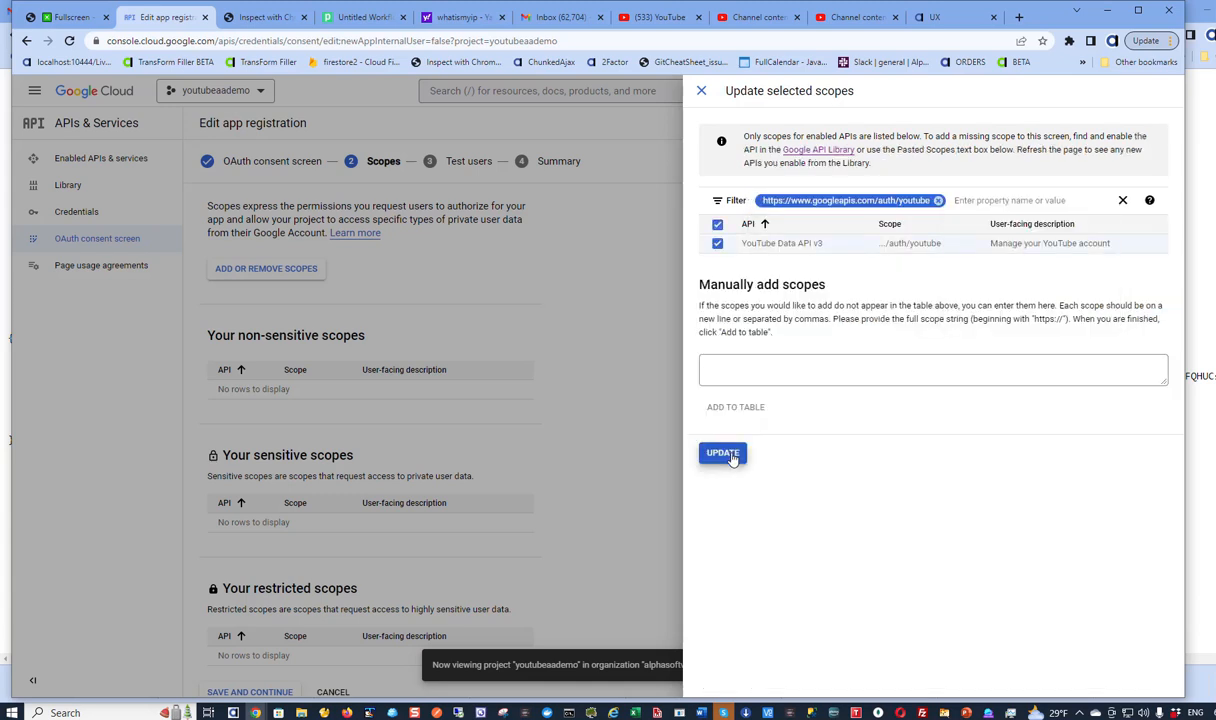
scroll(692, 402, "down", 1)
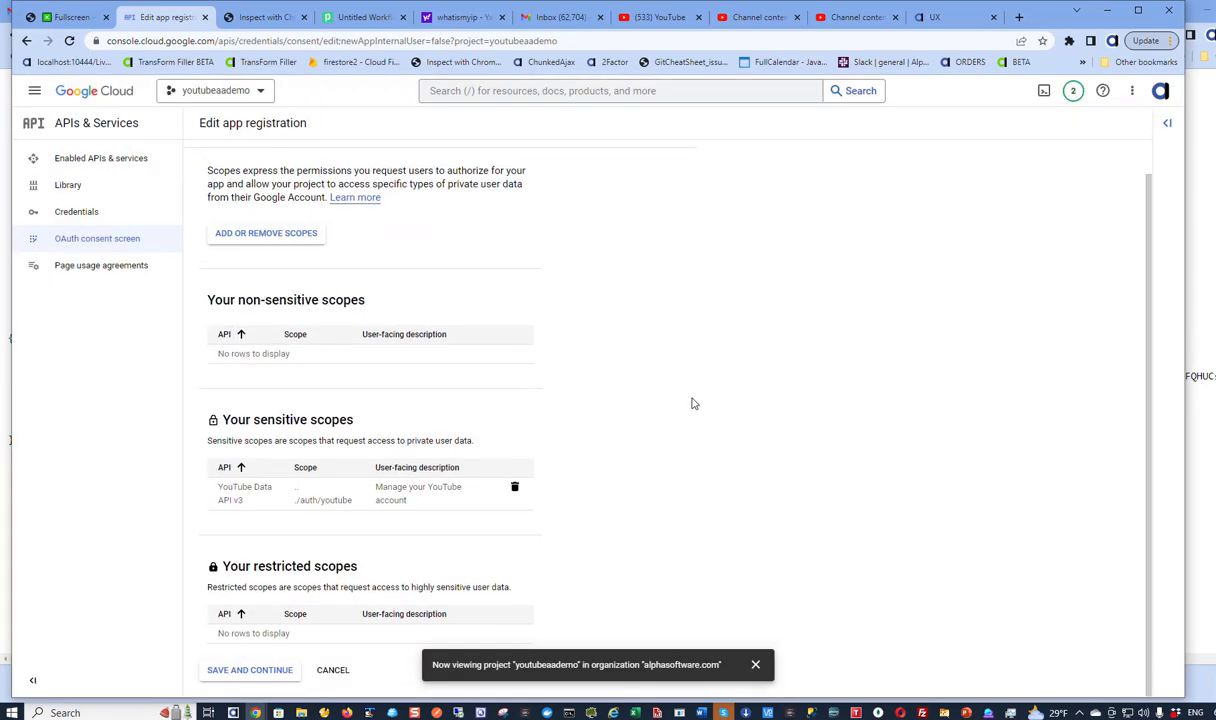
left_click(239, 677)
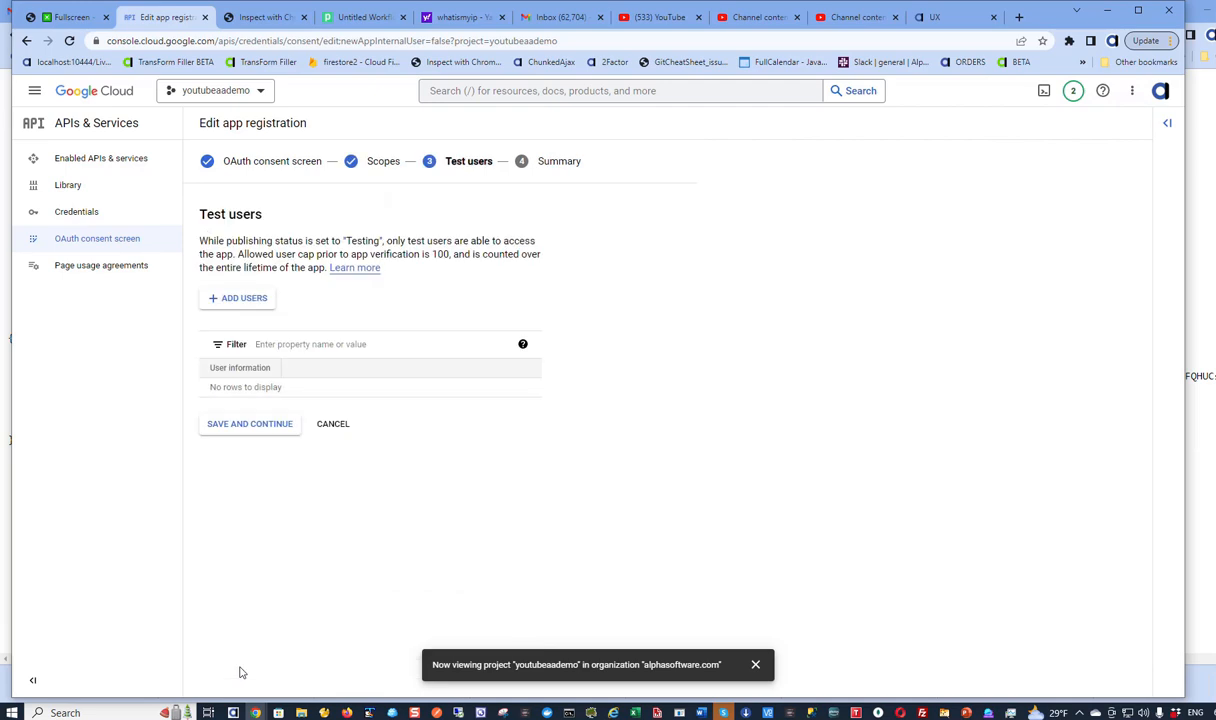
- Enter the two test users' e-mail addresses and add them to the app
left_click(242, 300)
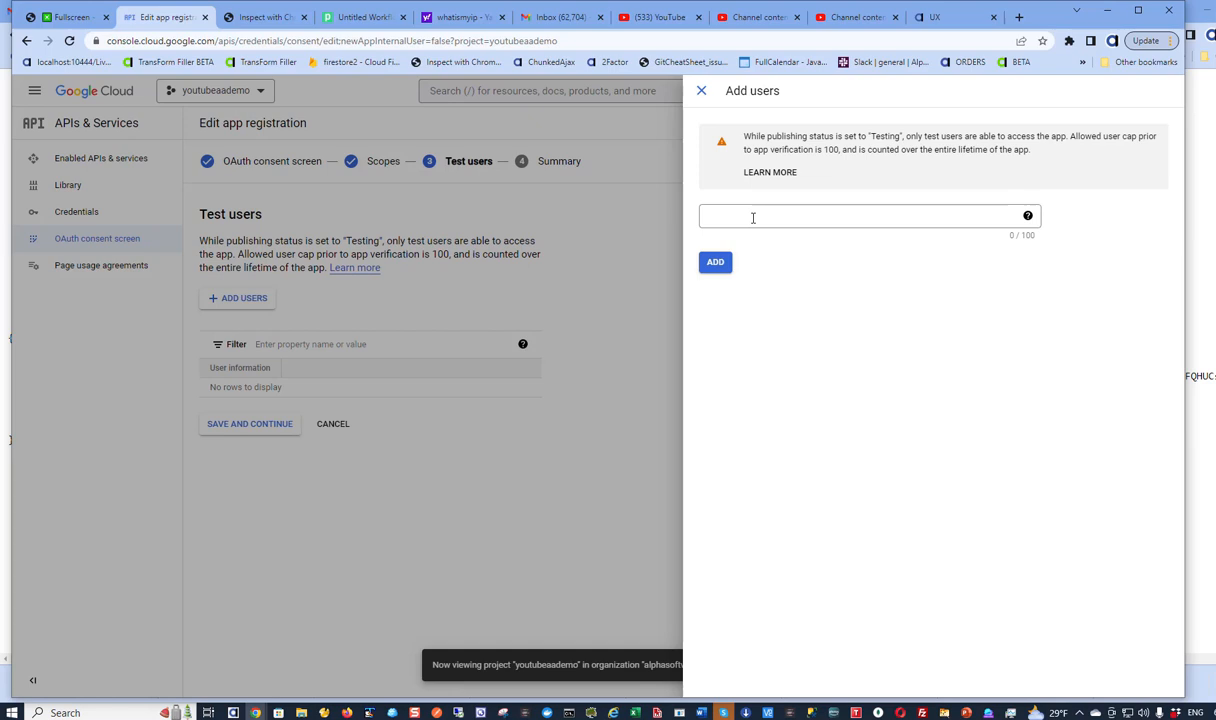
key("Tab")
left_click(753, 220)
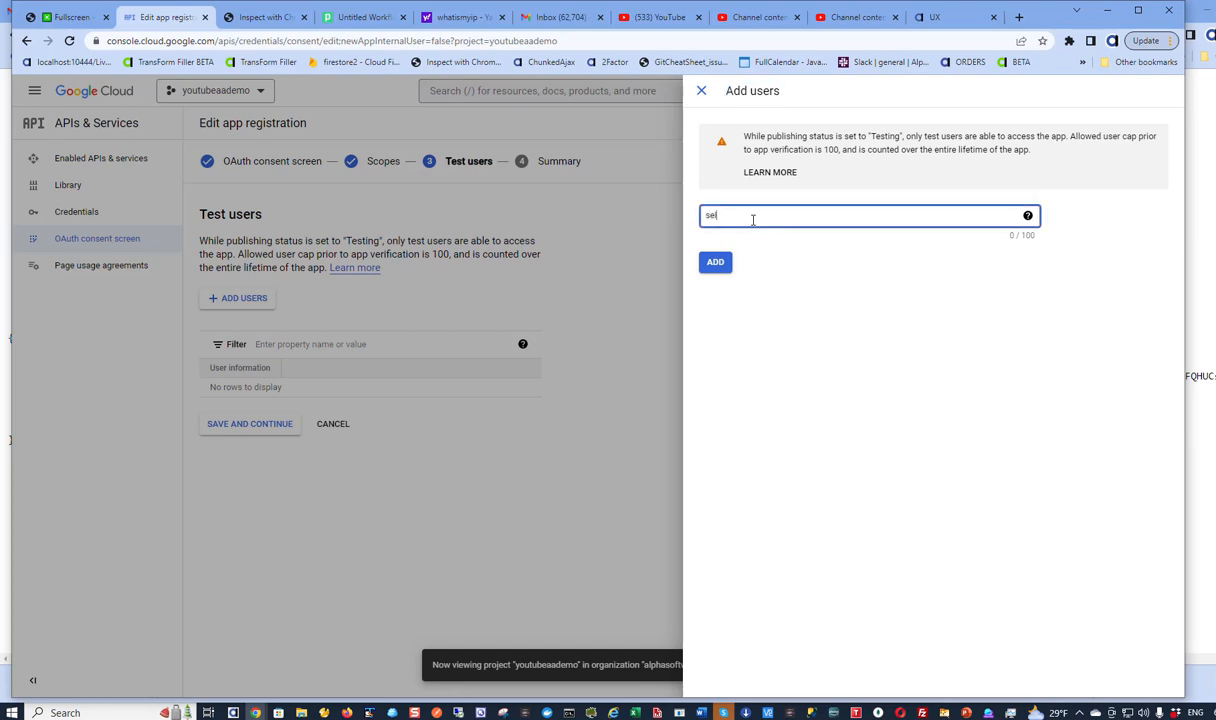
key("Return")
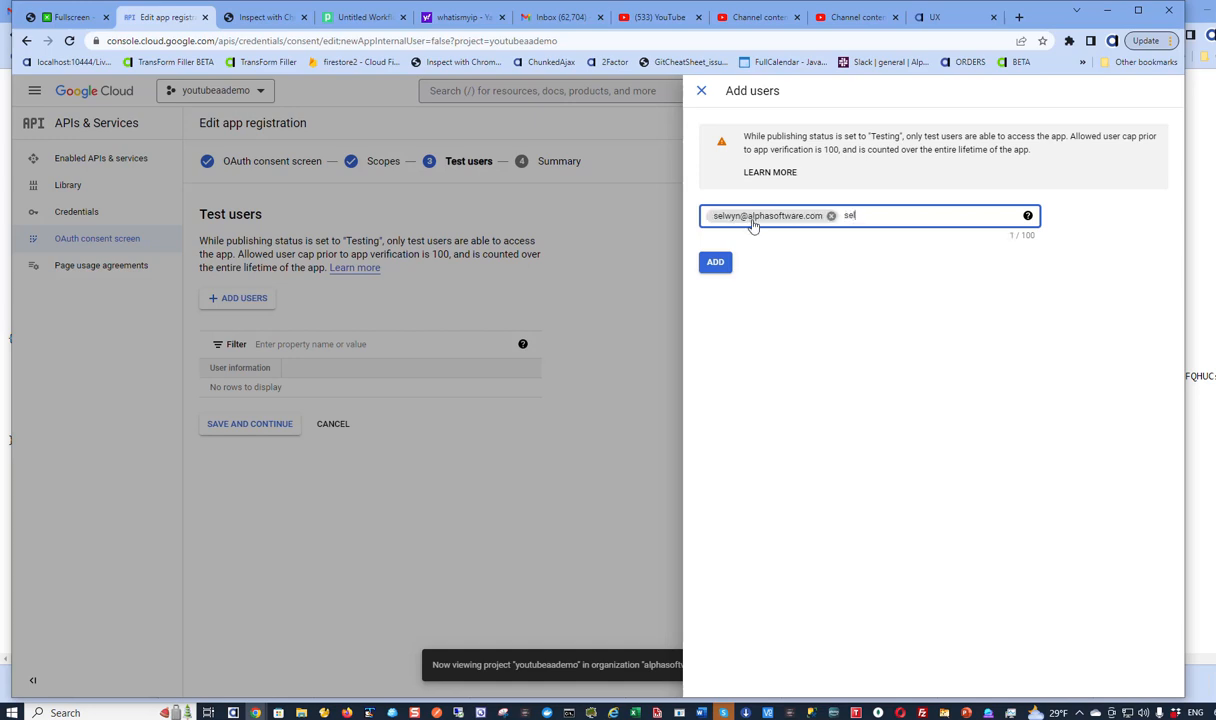
key("Return")
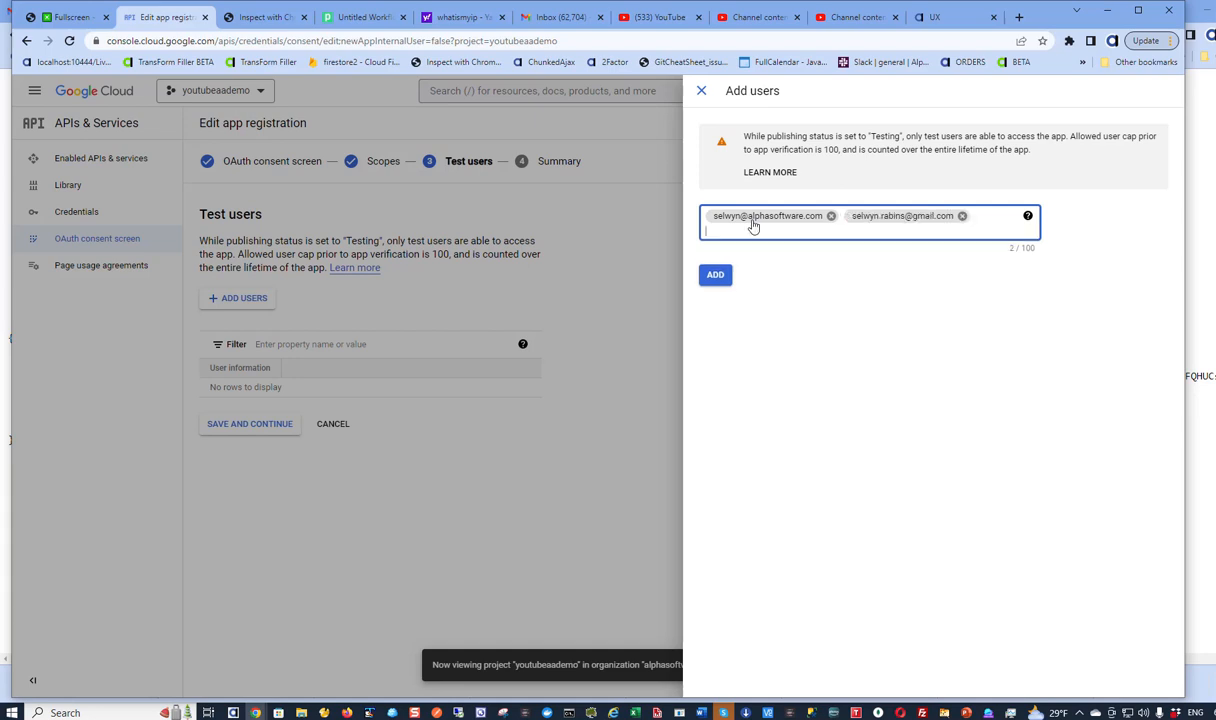
left_click(713, 278)
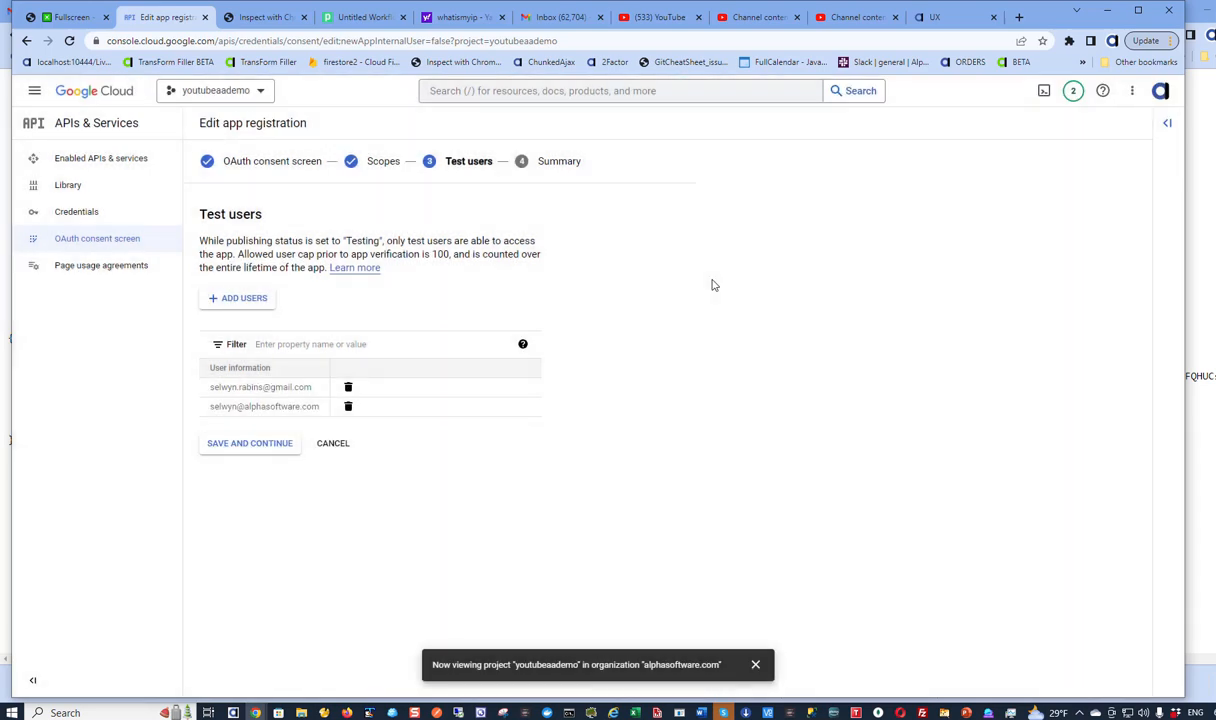
- Save the test users, return to the consent screen dashboard, and go to Credentials
left_click(259, 450)
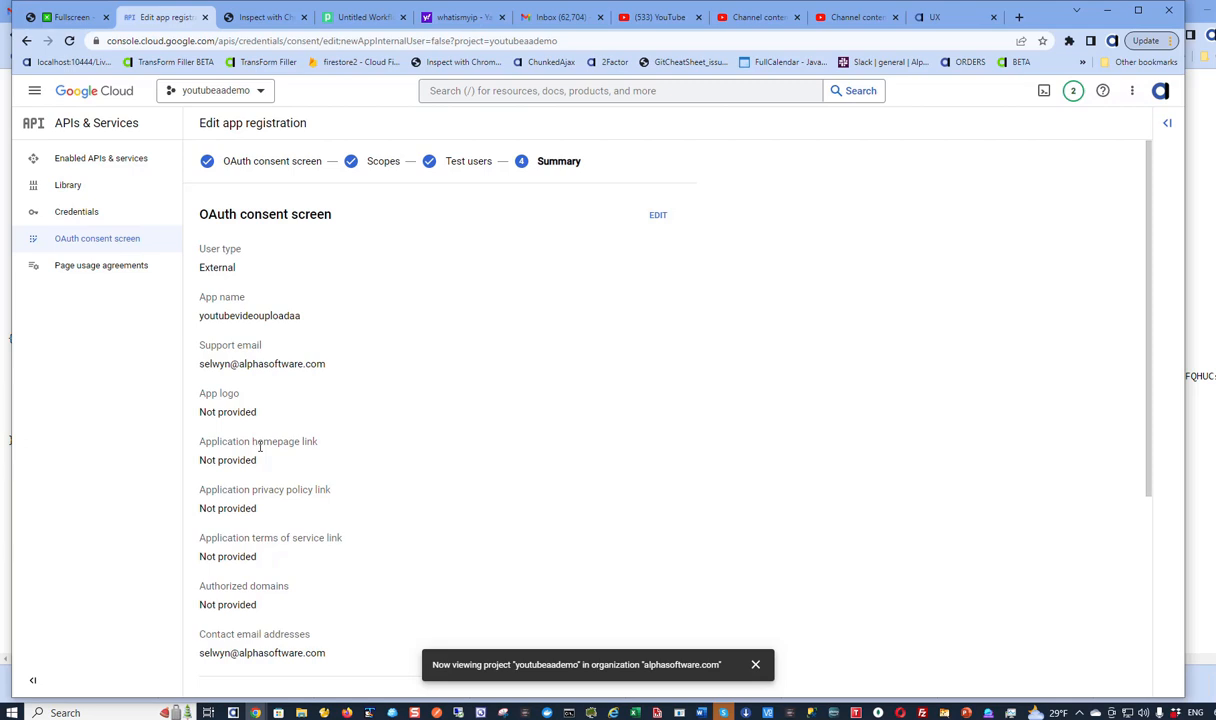
scroll(407, 440, "down", 5)
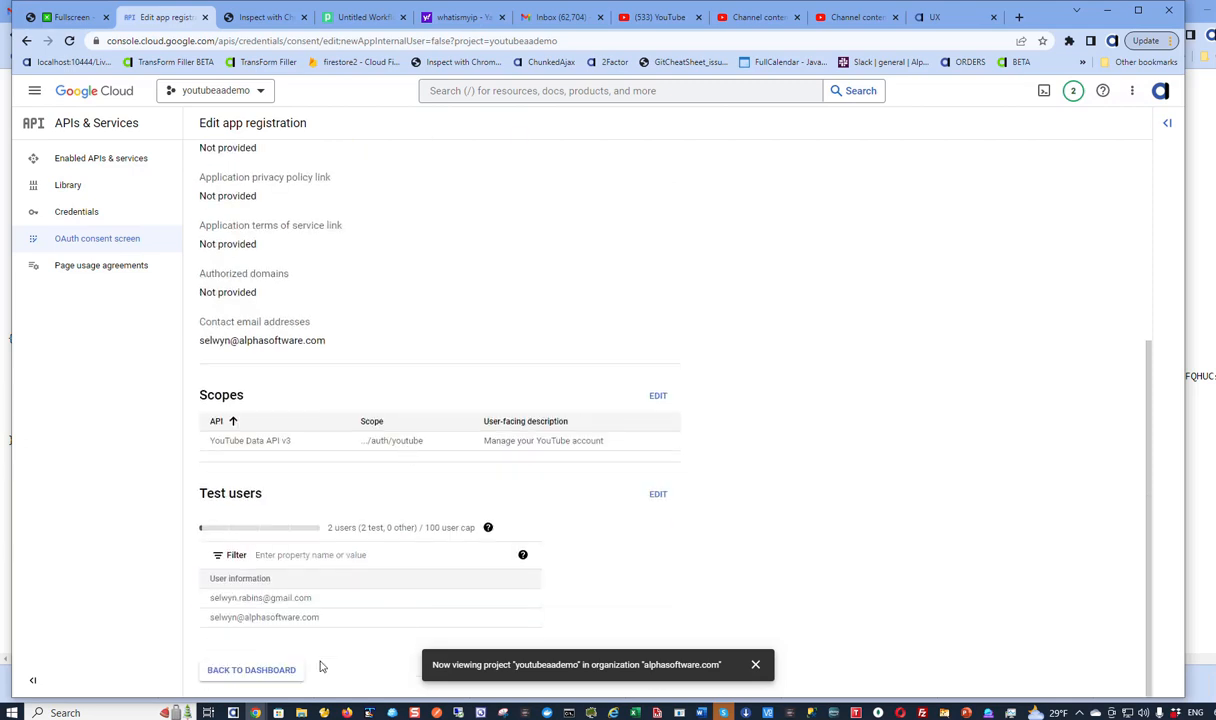
left_click(254, 671)
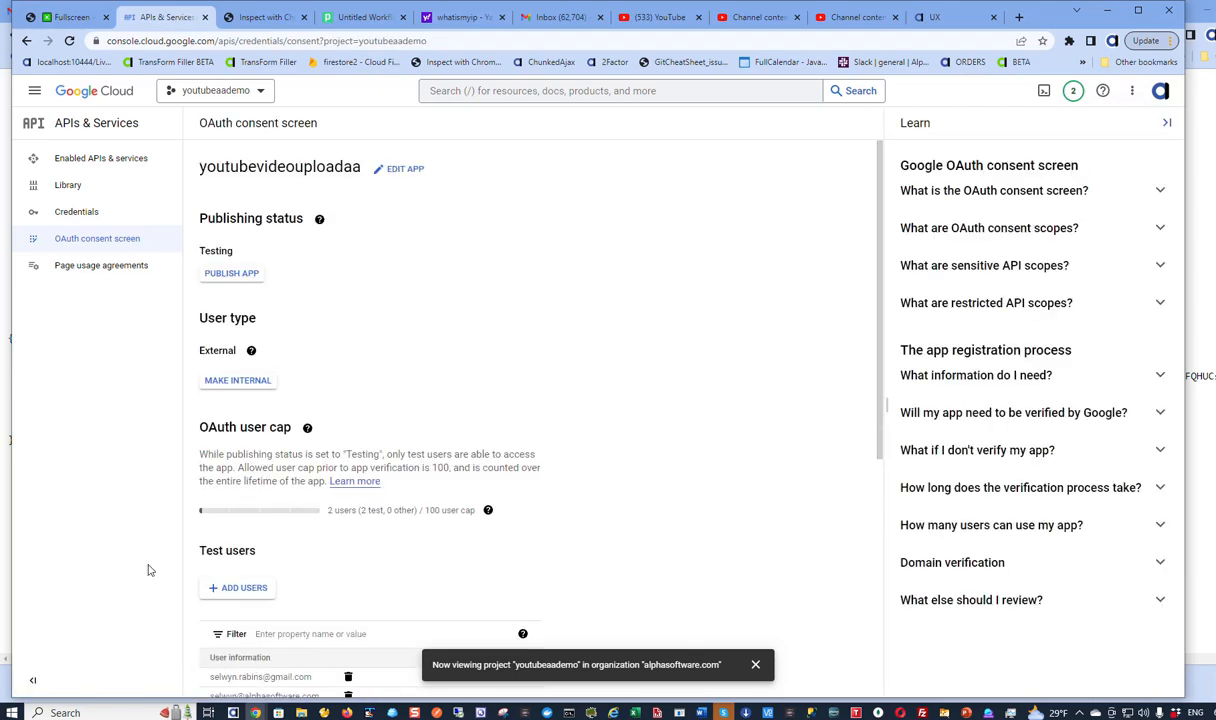
left_click(76, 219)
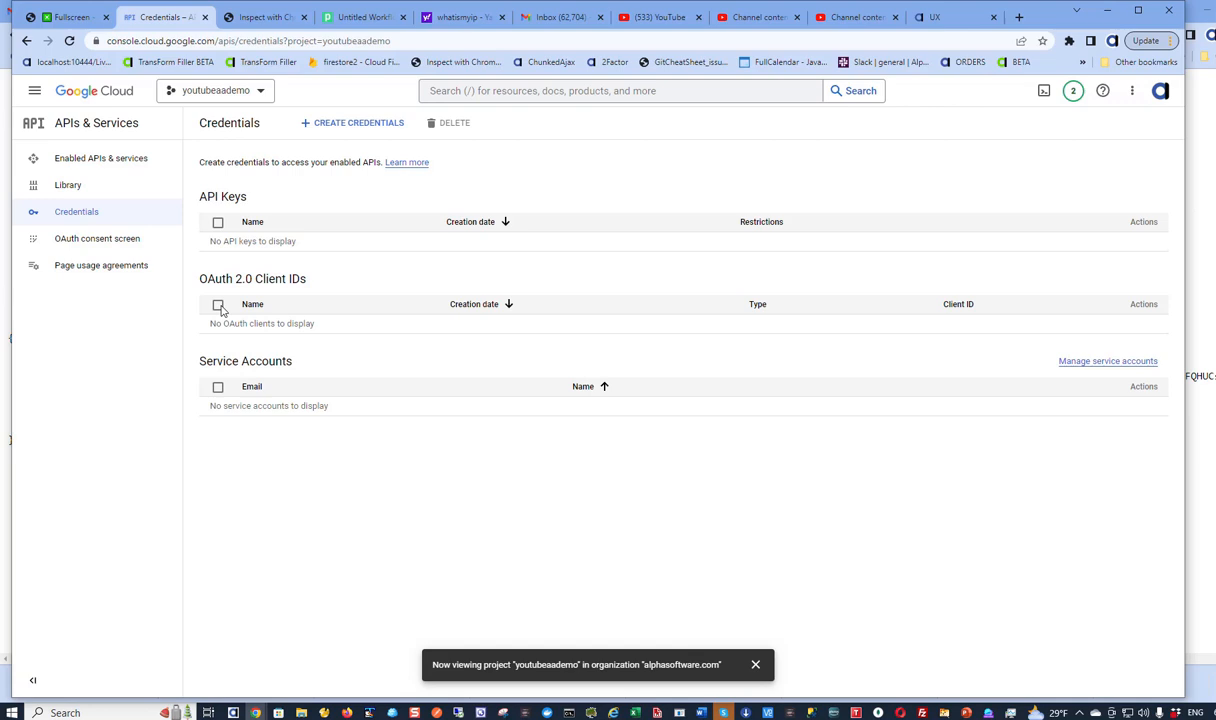
- Start a new OAuth client ID with Web application as the application type
left_click(347, 123)
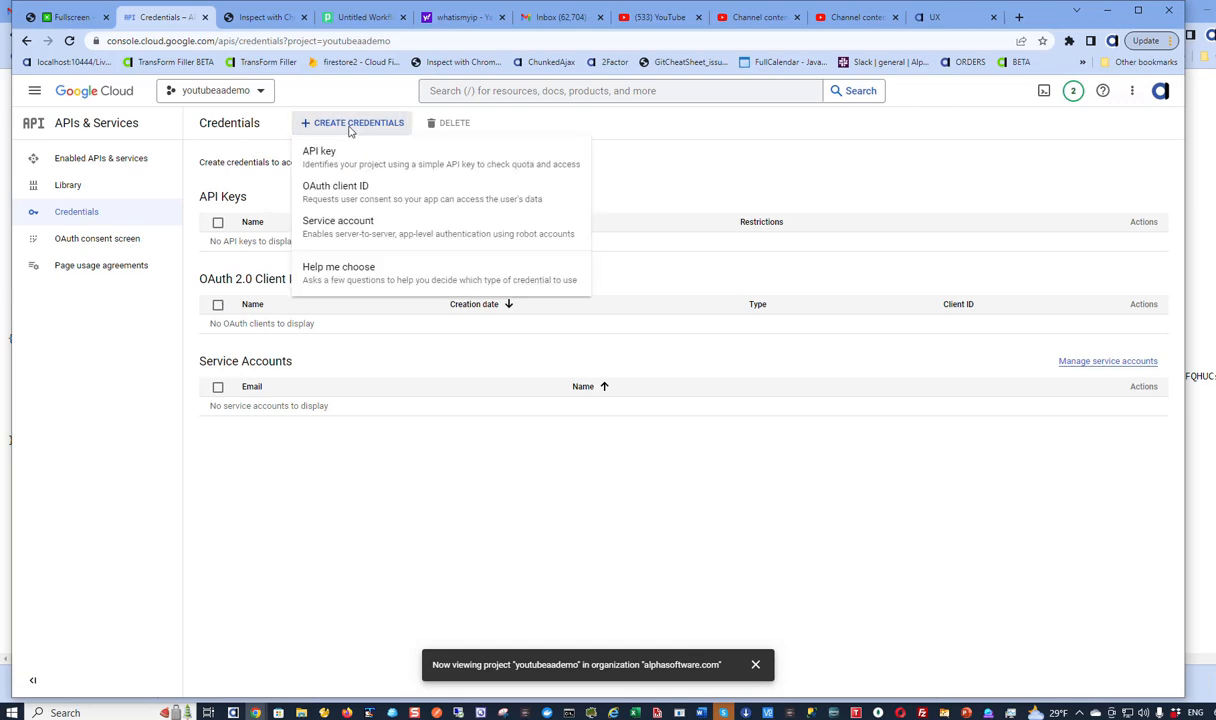
left_click(340, 187)
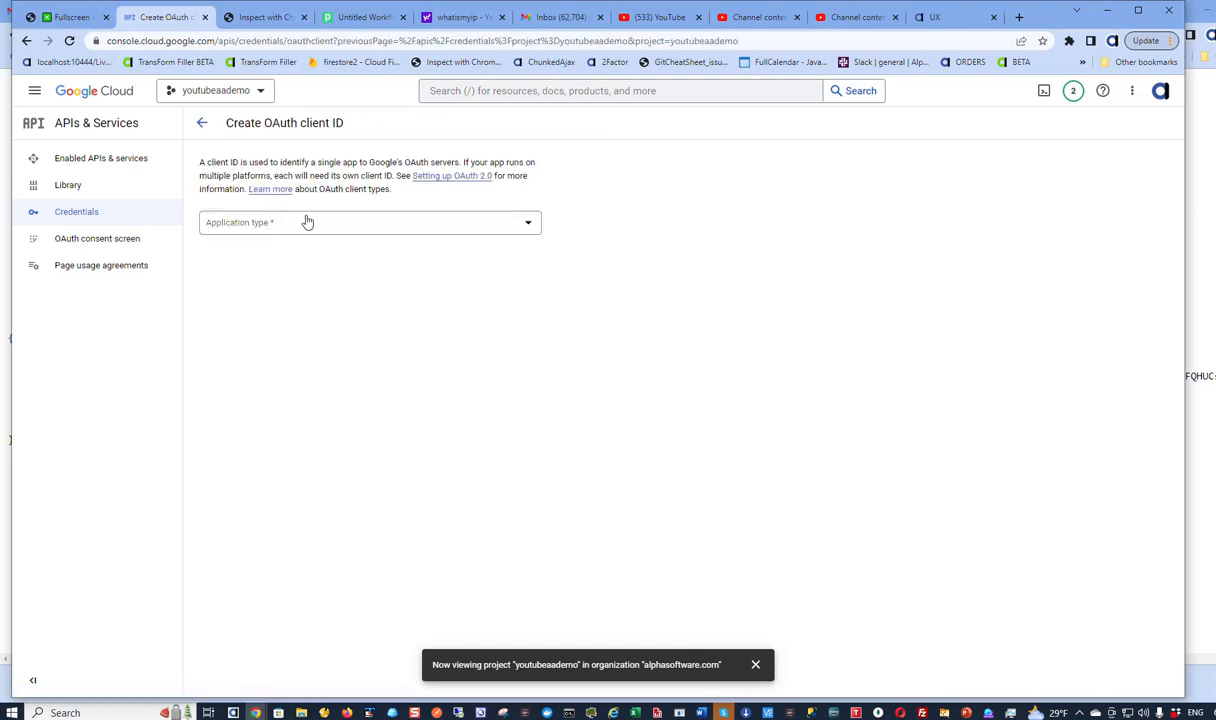
left_click(299, 230)
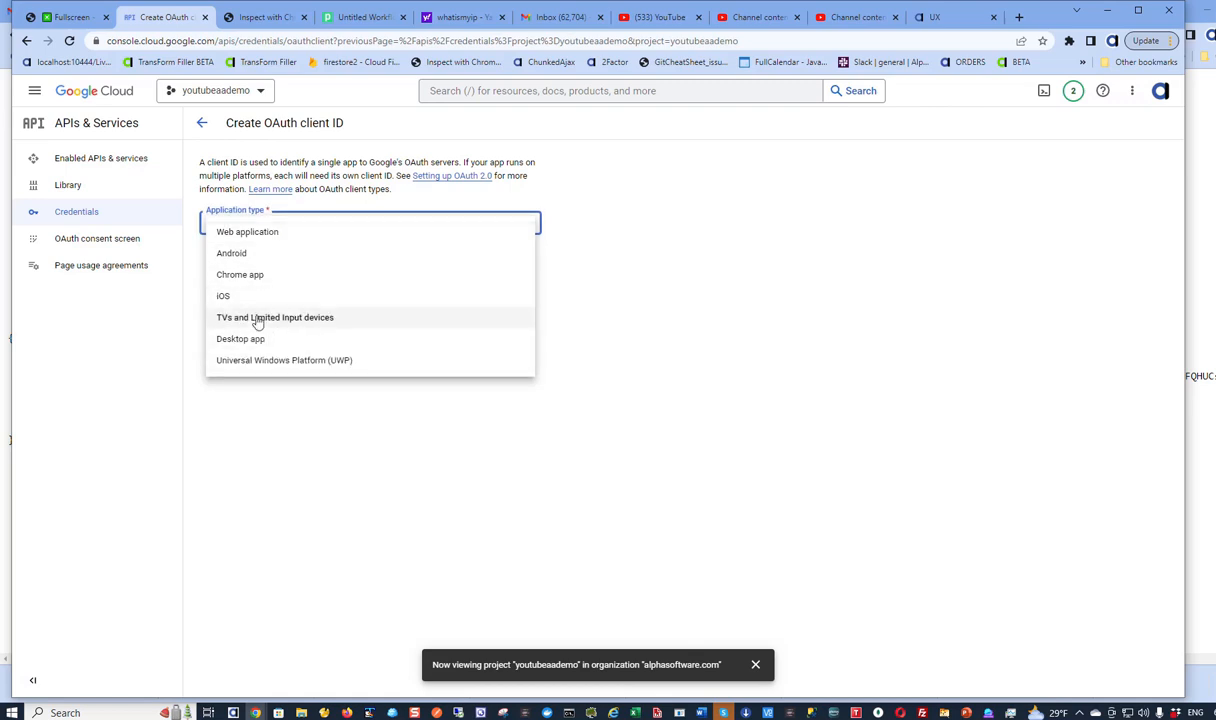
left_click(247, 233)
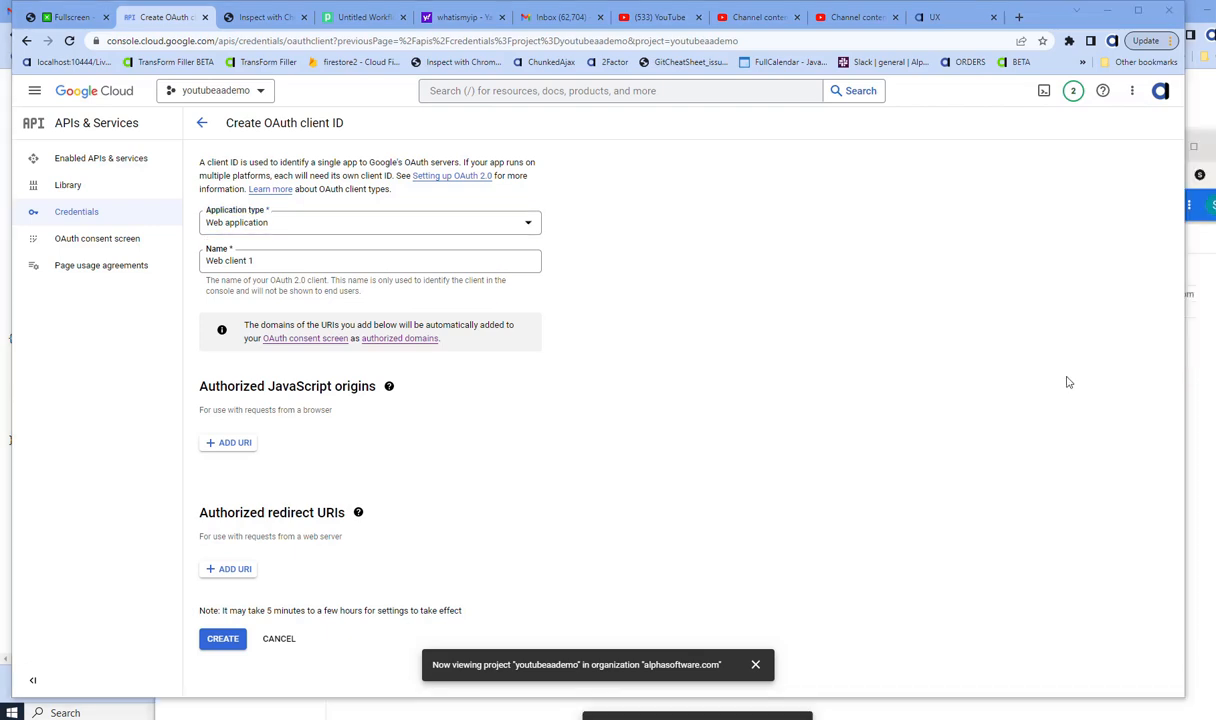
left_click(232, 569)
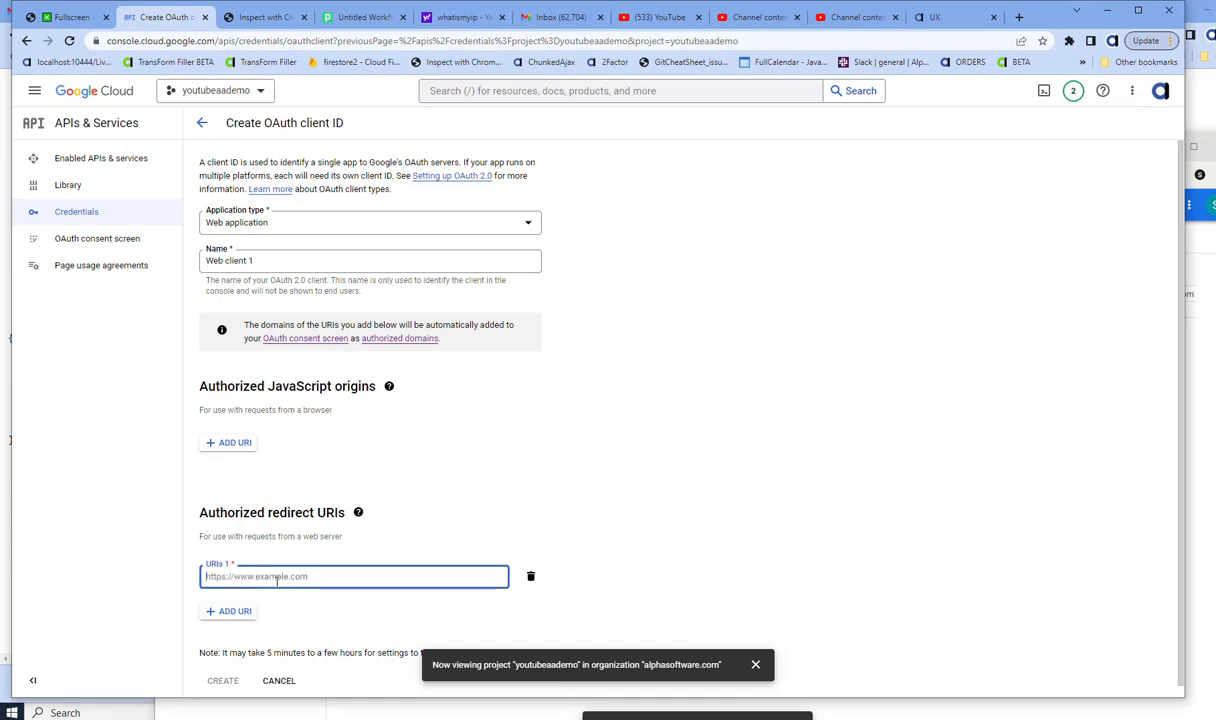
type("http://127.0.0.1:10444/LivePreview/__a5ExternalAuthentication.a5w")
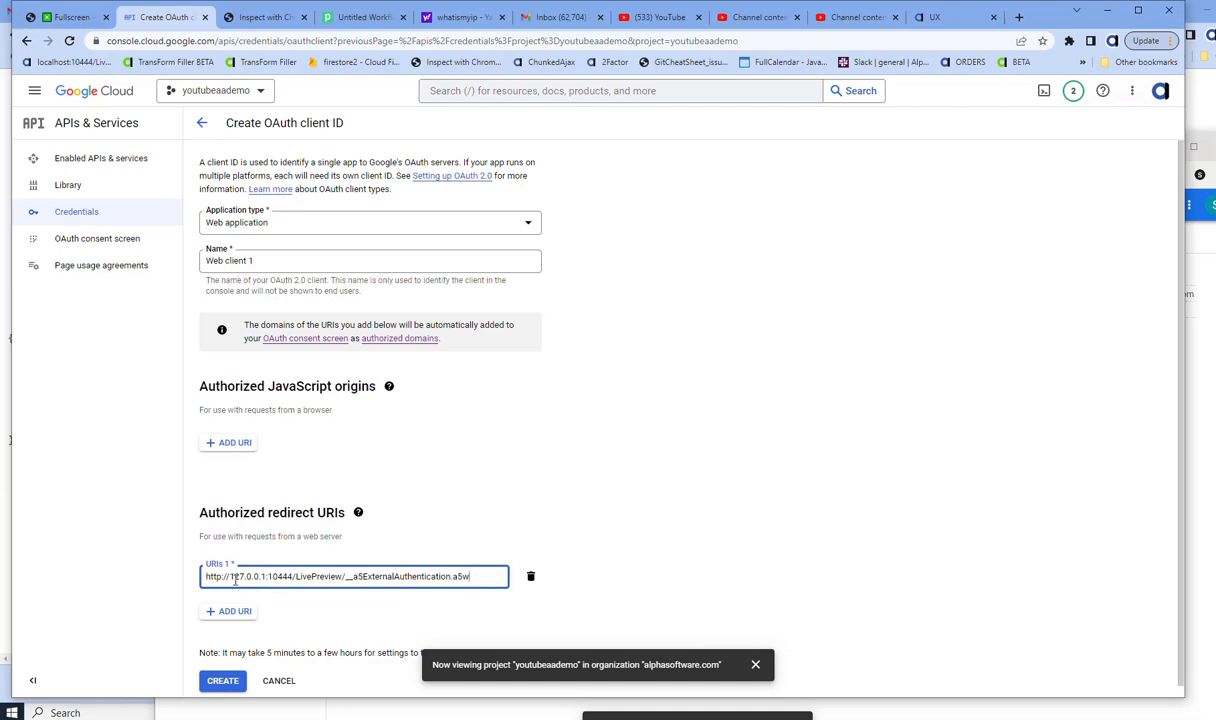
left_click_drag(234, 577, 229, 577)
left_click(230, 576)
left_click_drag(229, 576, 269, 574)
left_click_drag(346, 578, 466, 588)
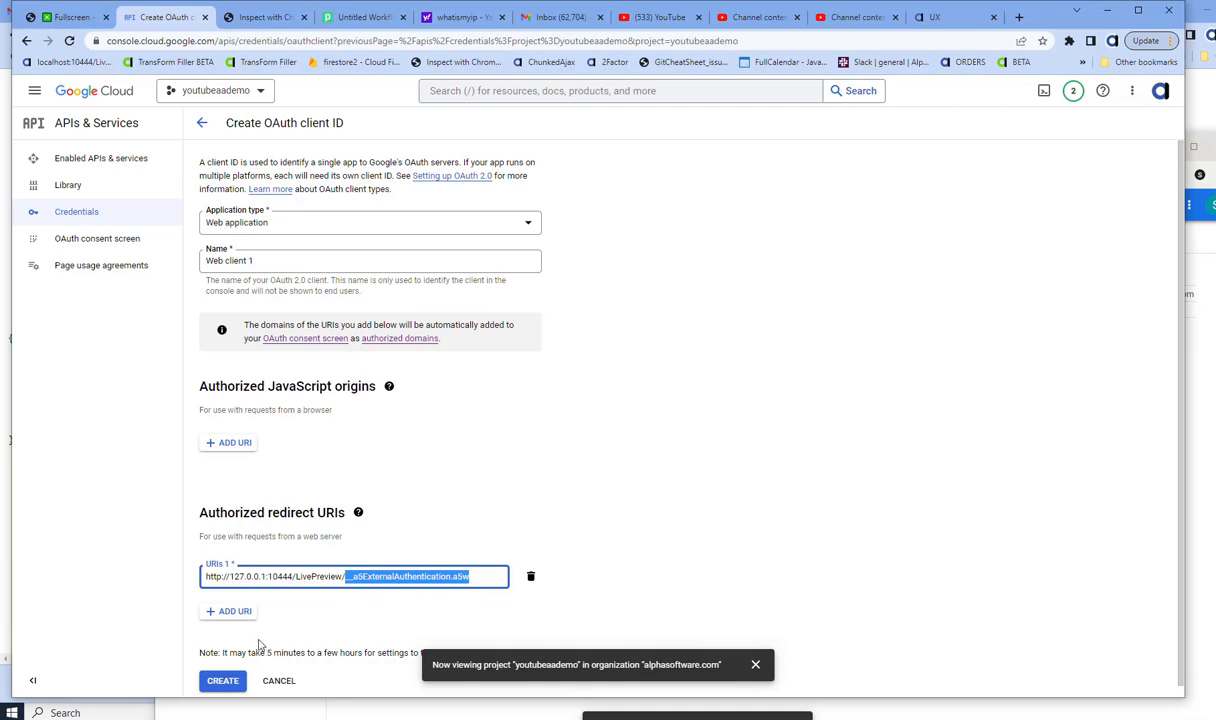
left_click(229, 682)
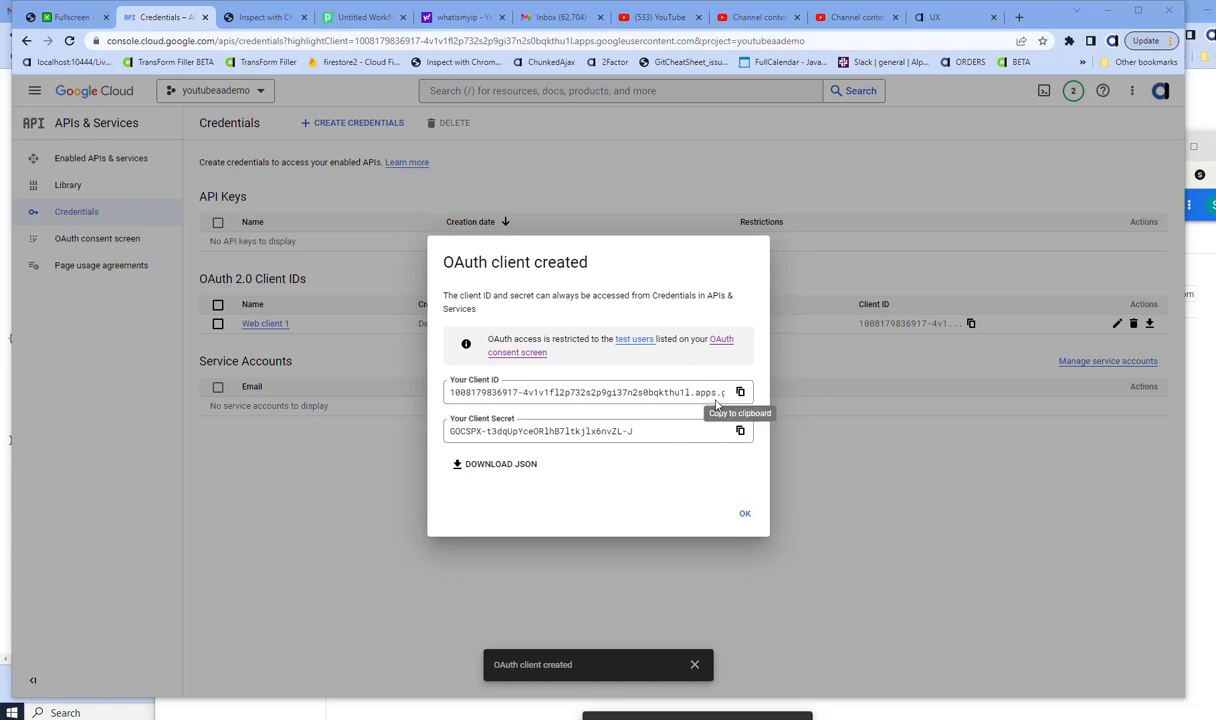
- Copy Web client 1's client secret and dismiss the OAuth client created confirmation
left_click(740, 430)
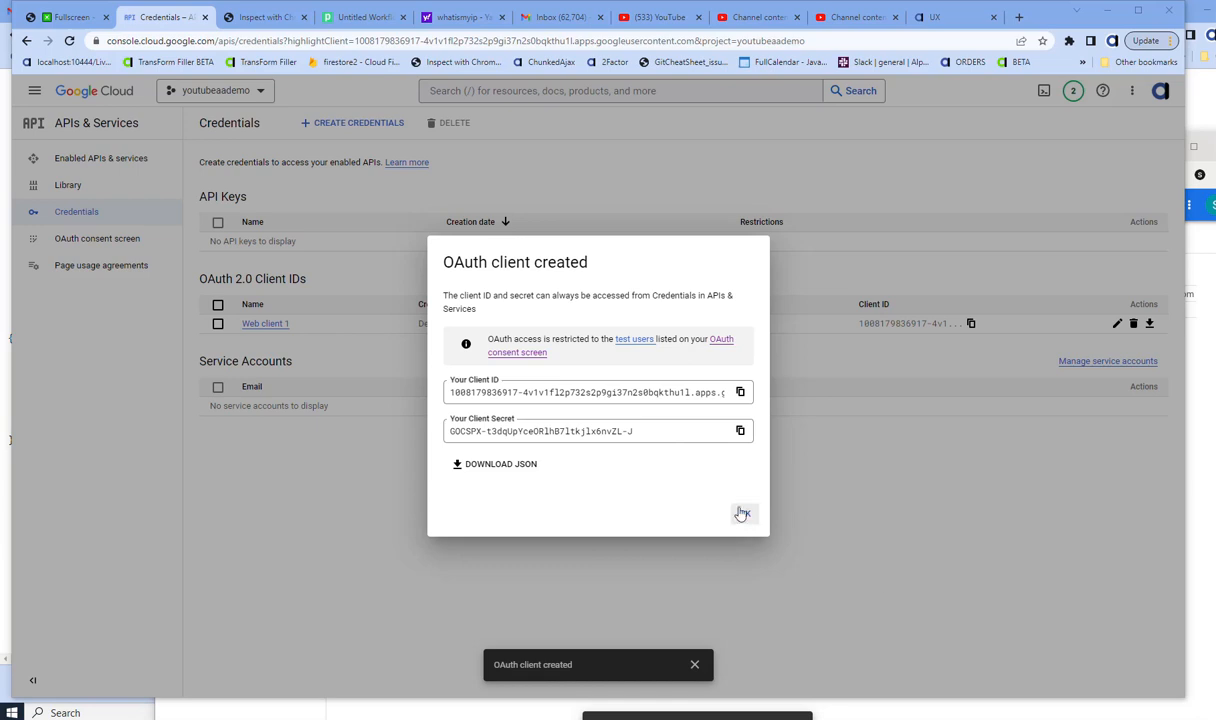
left_click(742, 513)
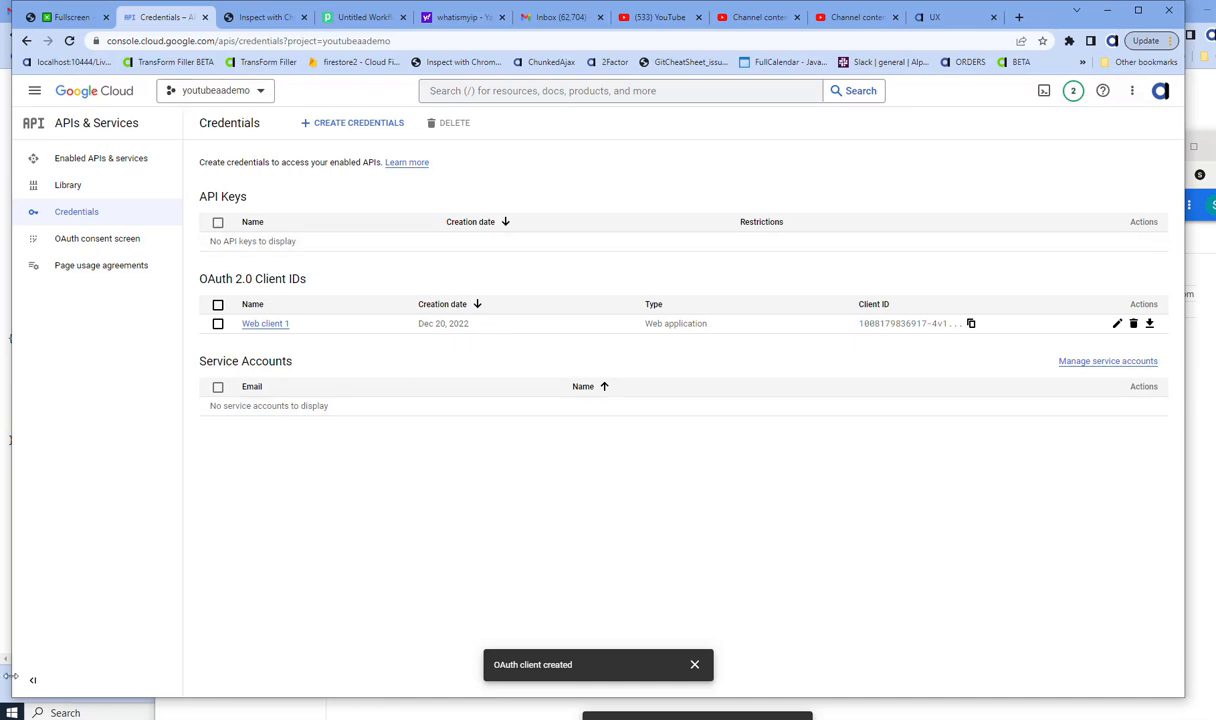
left_click(11, 712)
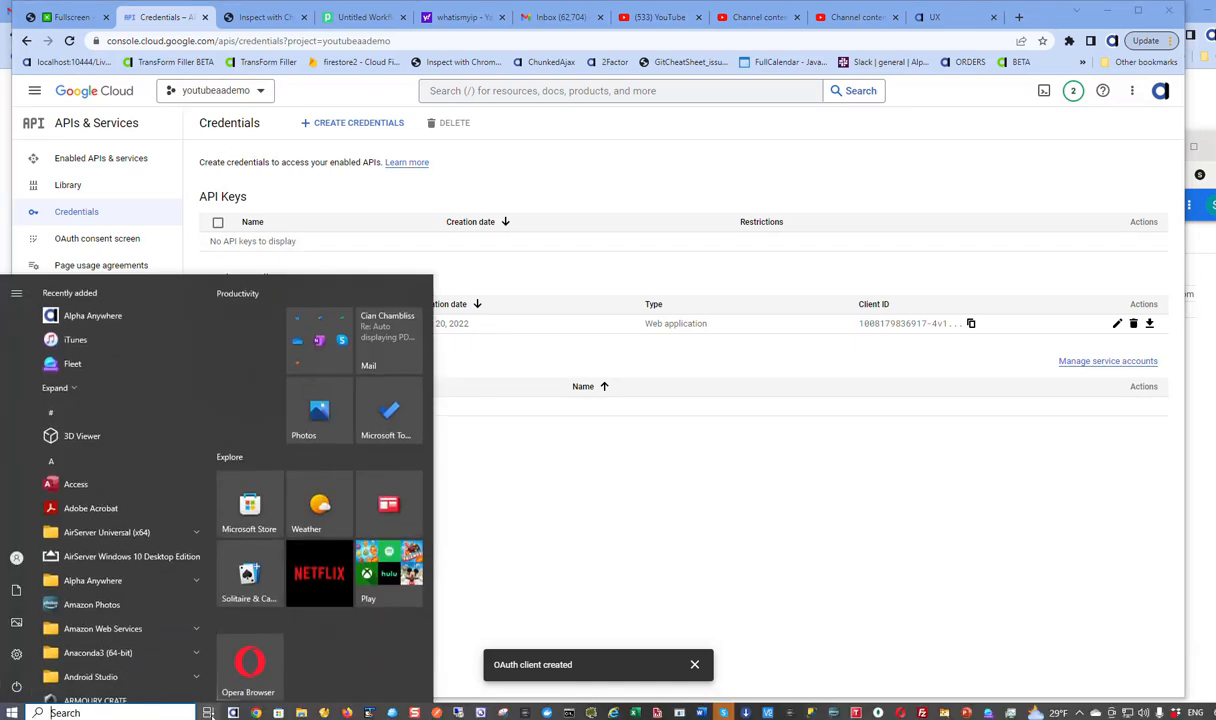
- Back in Alpha Anywhere's Web Projects Control Panel, start a new resource from Tools > Named Providers
mouse_move(225, 712)
left_click(262, 645)
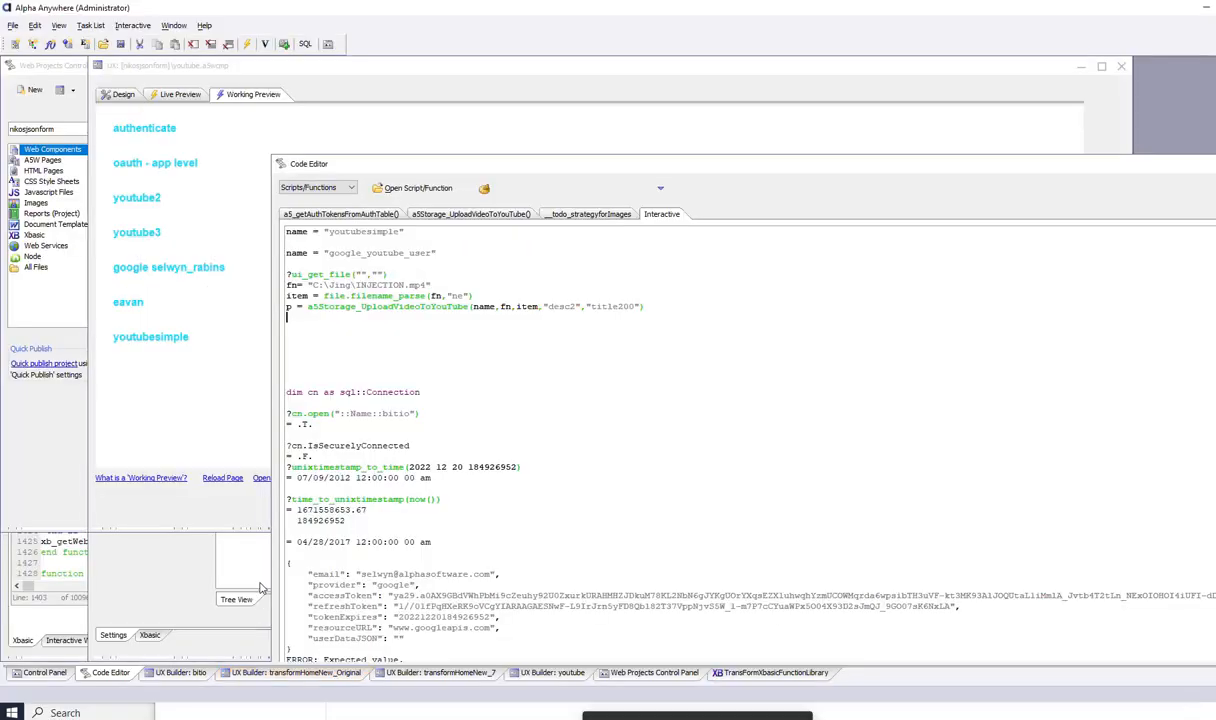
left_click(193, 203)
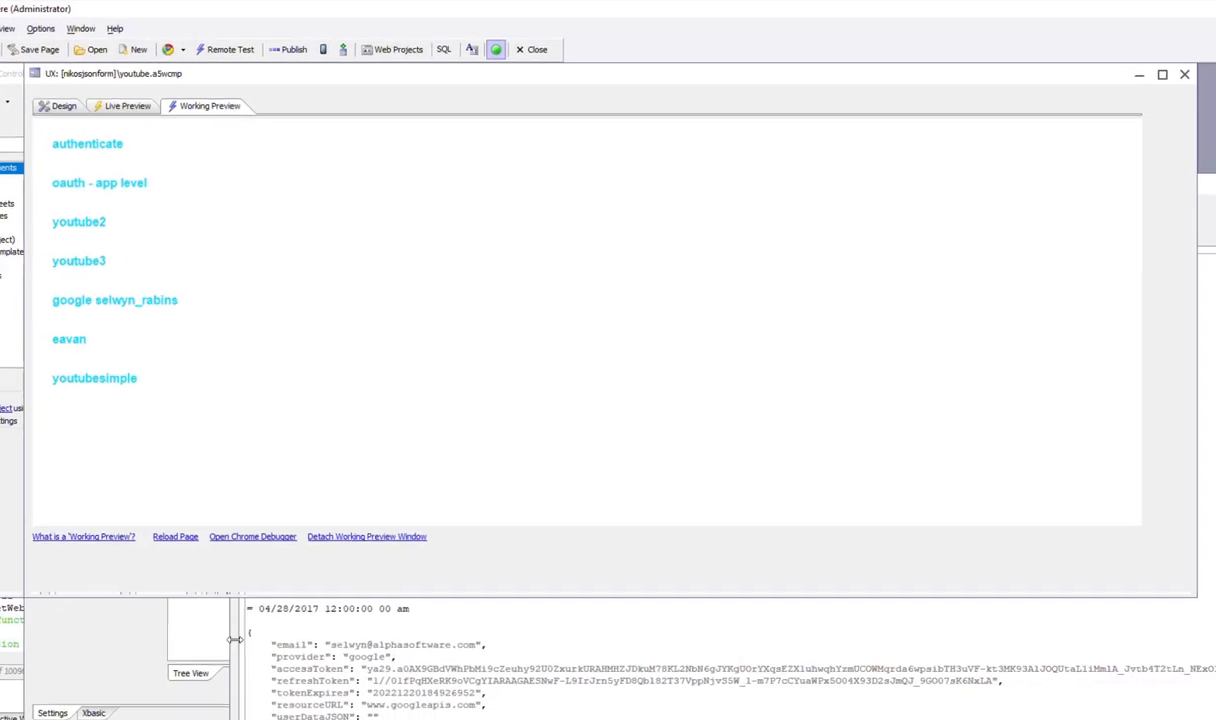
left_click(480, 717)
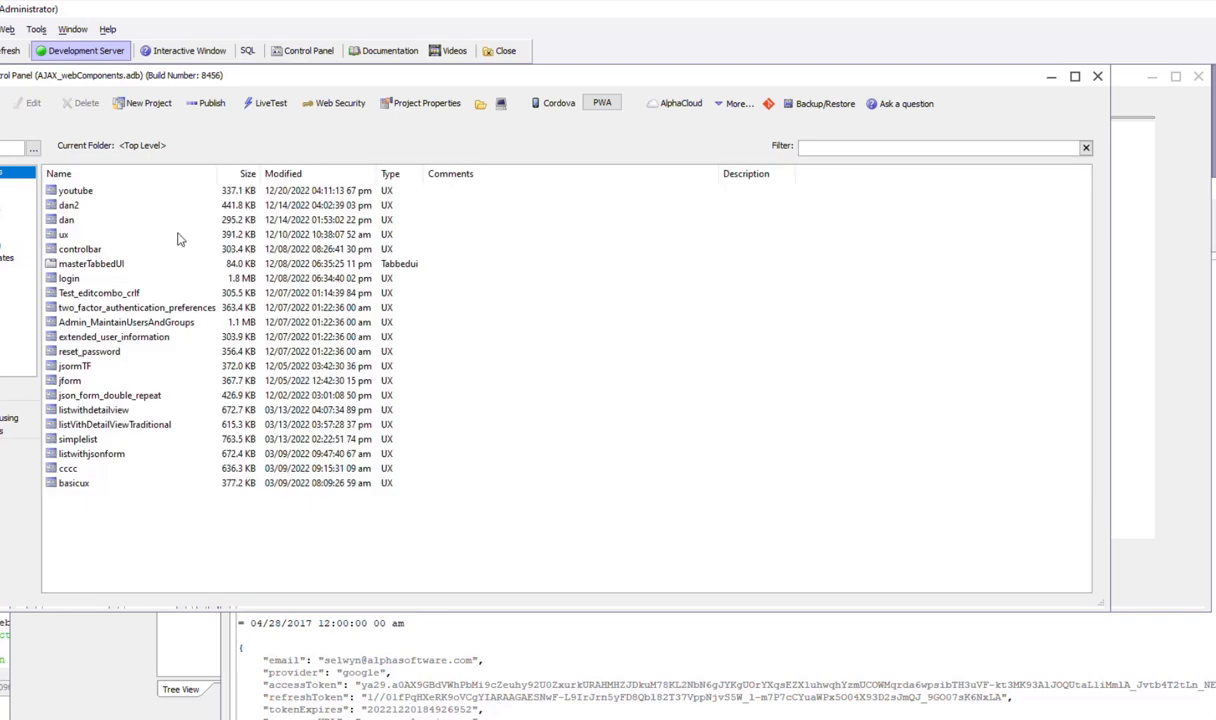
left_click(36, 31)
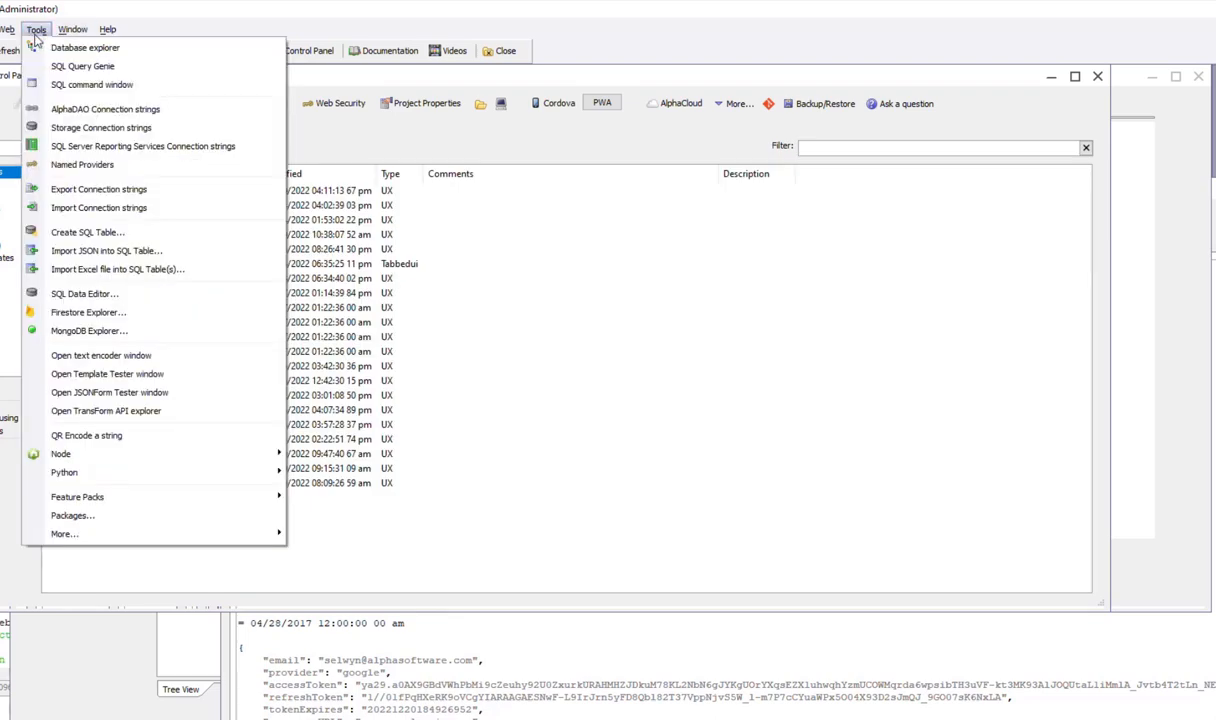
left_click(63, 165)
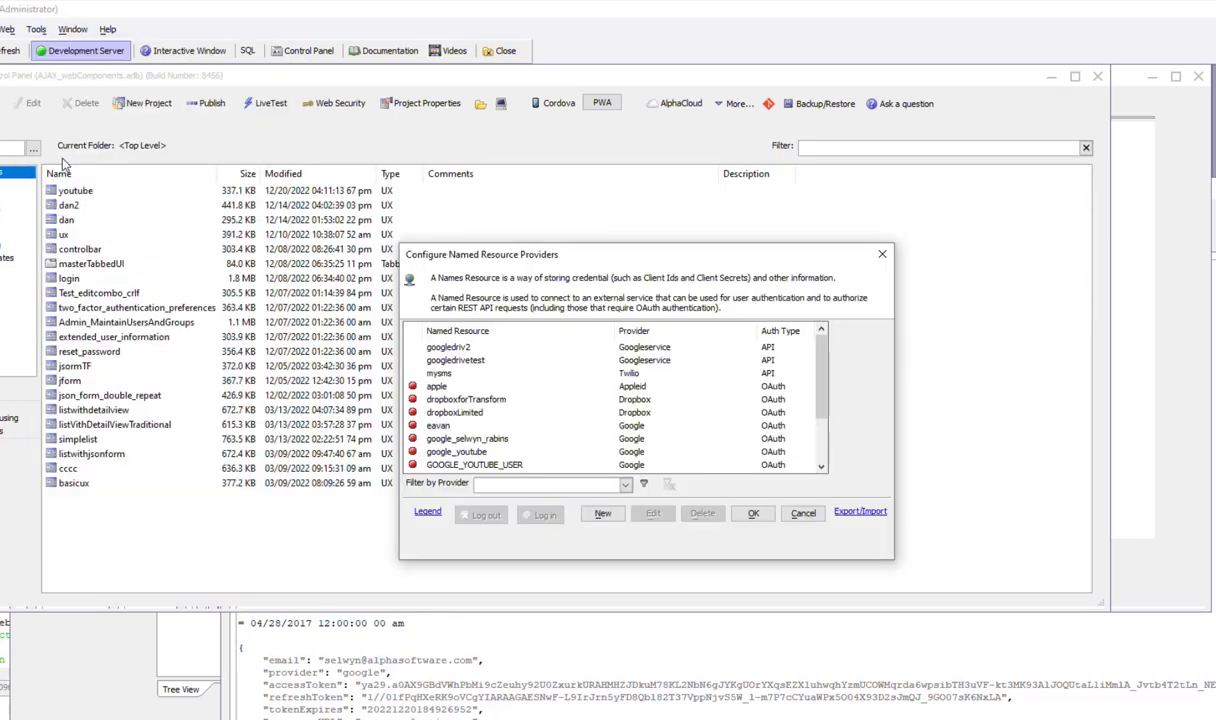
left_click(601, 515)
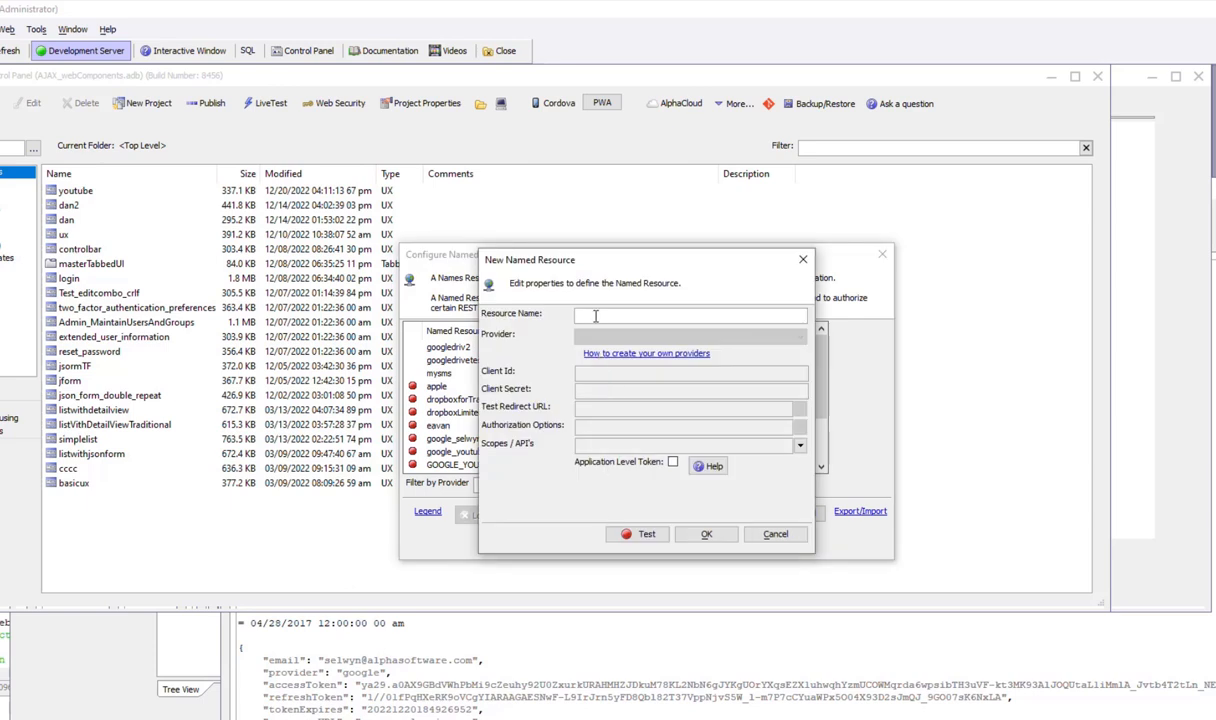
- Name the resource youtubedemoAA and choose Google (OAuth) as its provider
type("youtube")
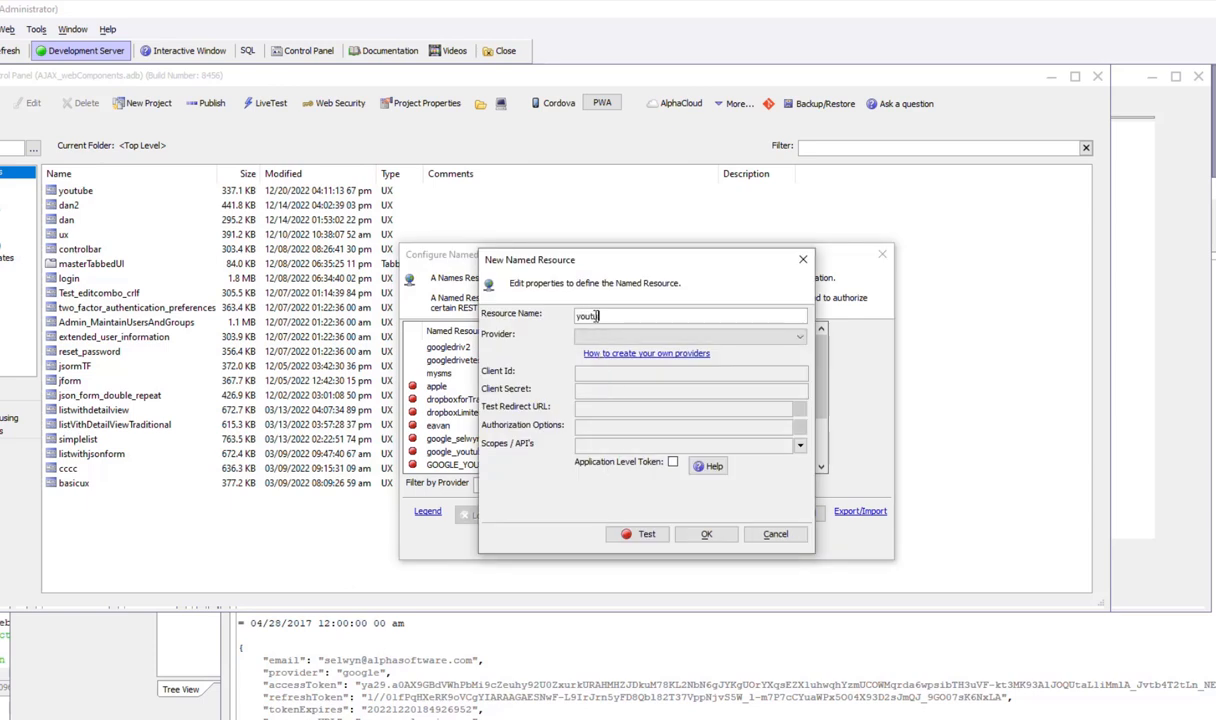
key("BackSpace")
key("BackSpace")
key("BackSpace")
type("ubedemoAA")
left_click(600, 337)
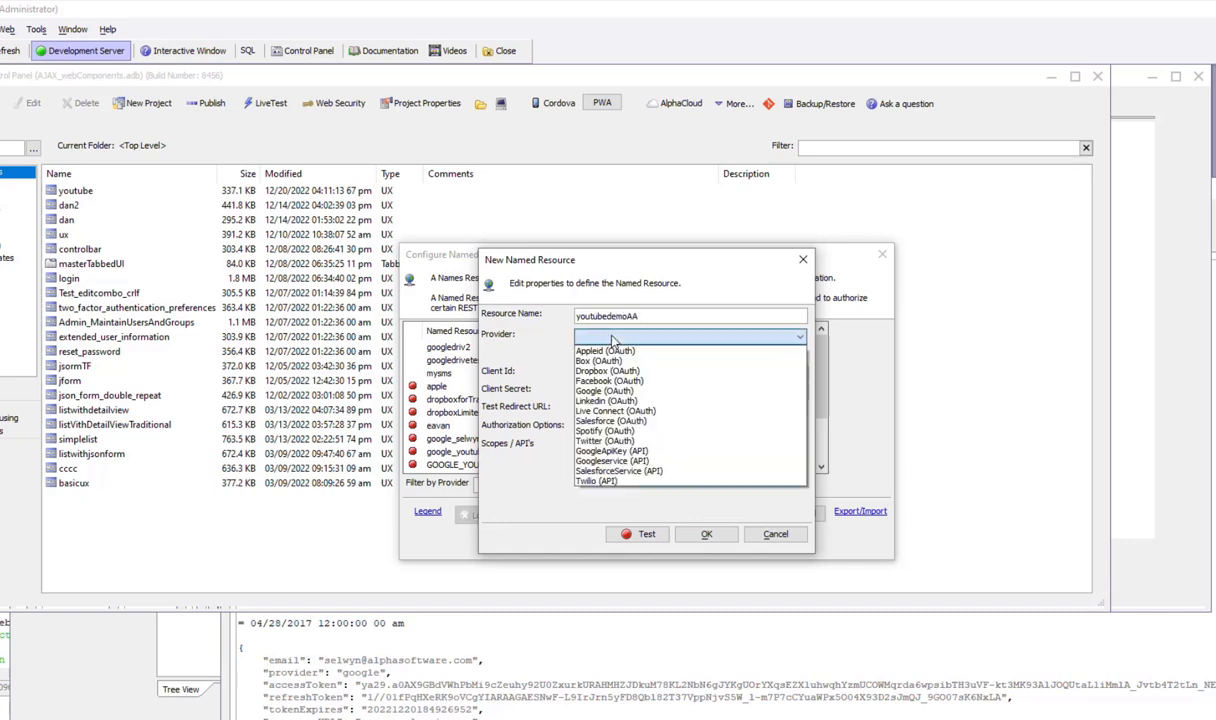
left_click(619, 392)
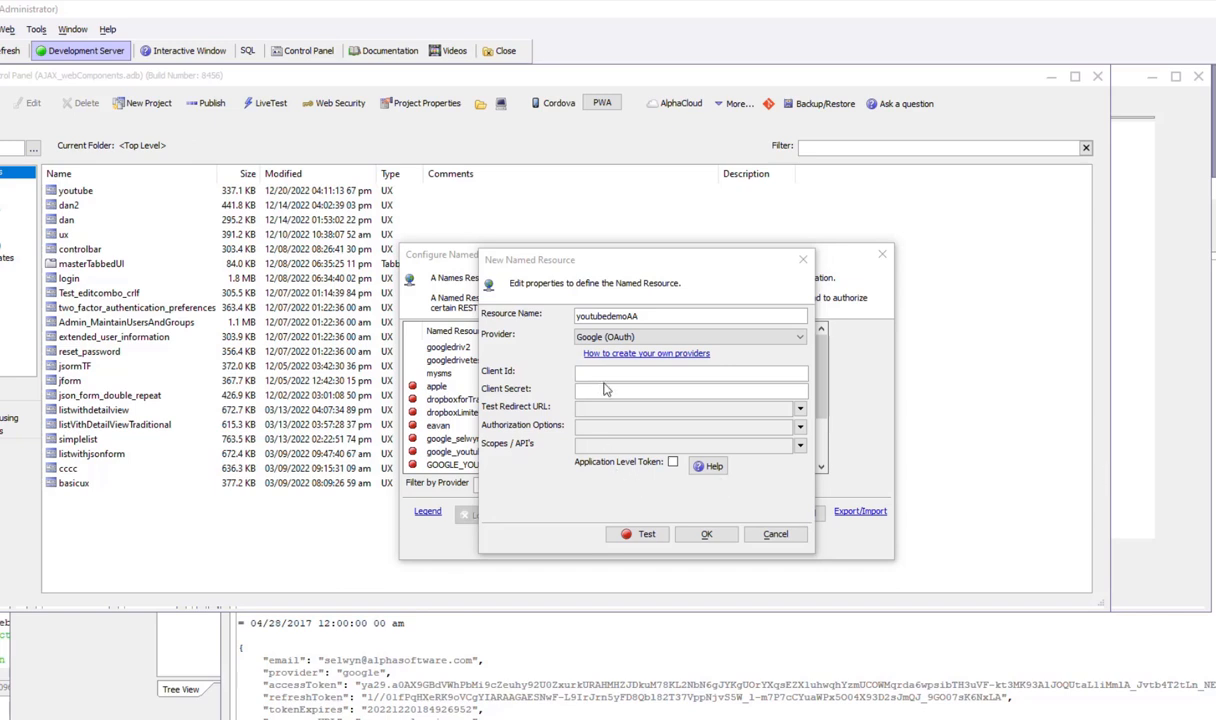
- Paste the Google client ID and client secret into the resource's fields
left_click(578, 372)
key("ctrl+v")
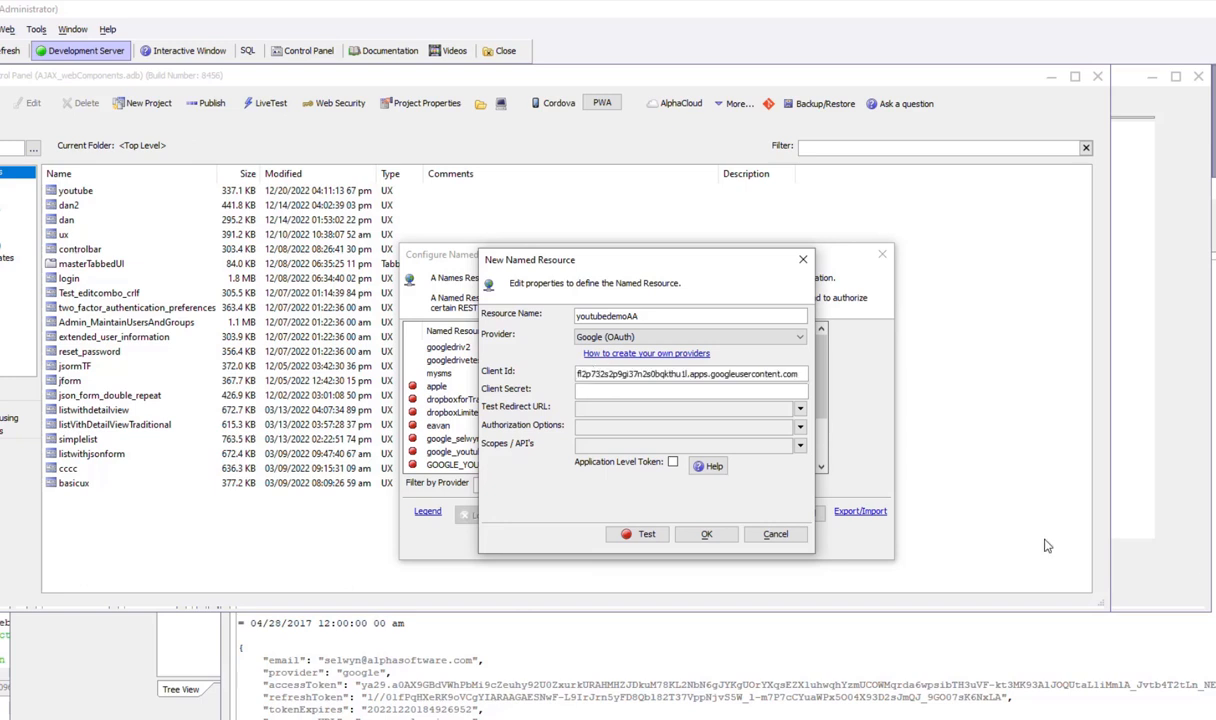
key("alt+Tab")
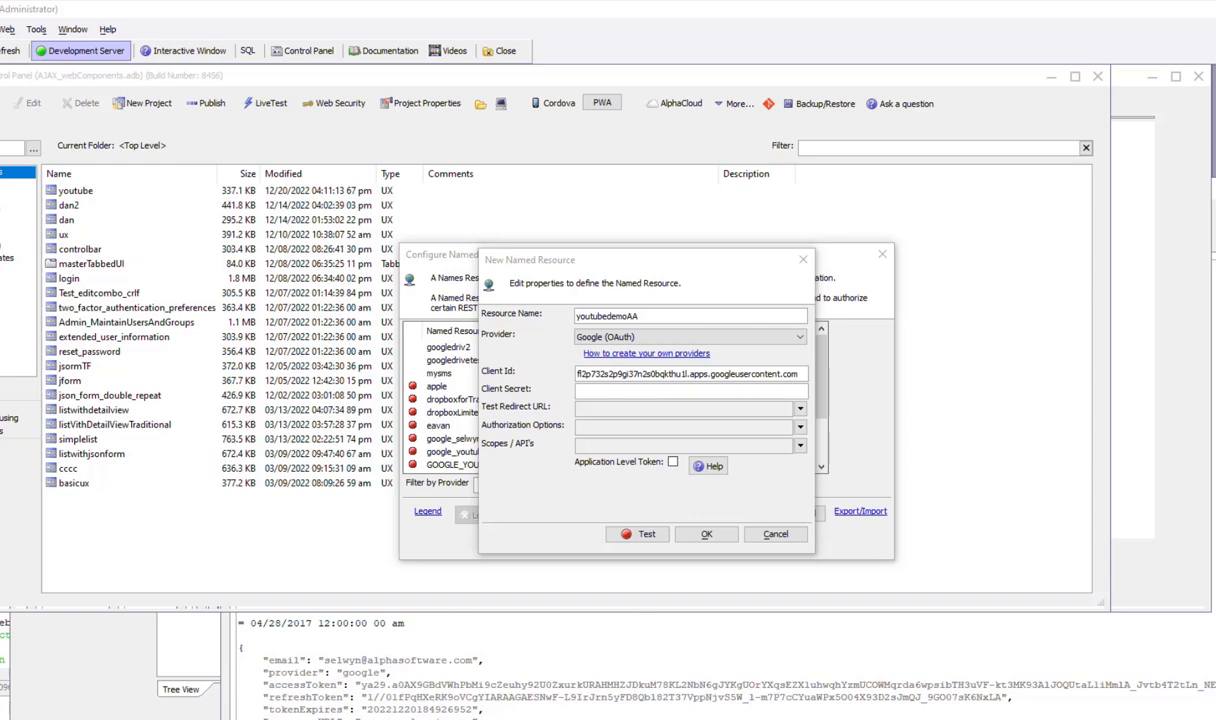
left_click(648, 392)
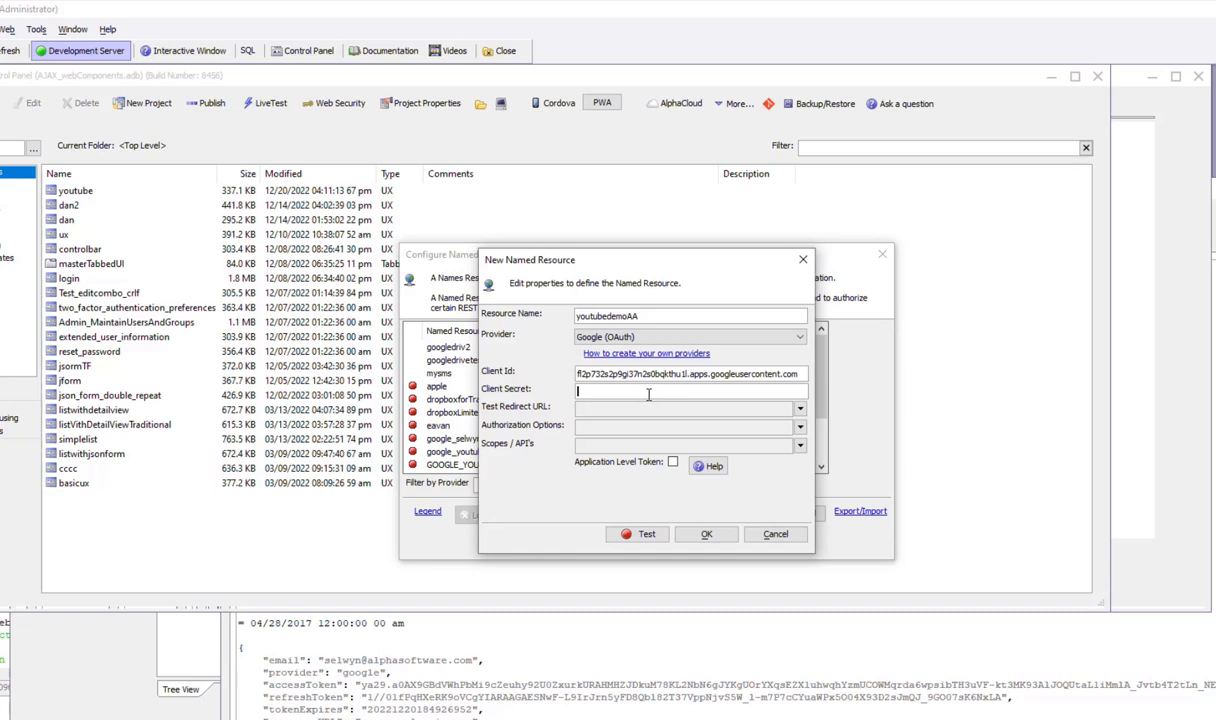
key("ctrl+v")
left_click(800, 427)
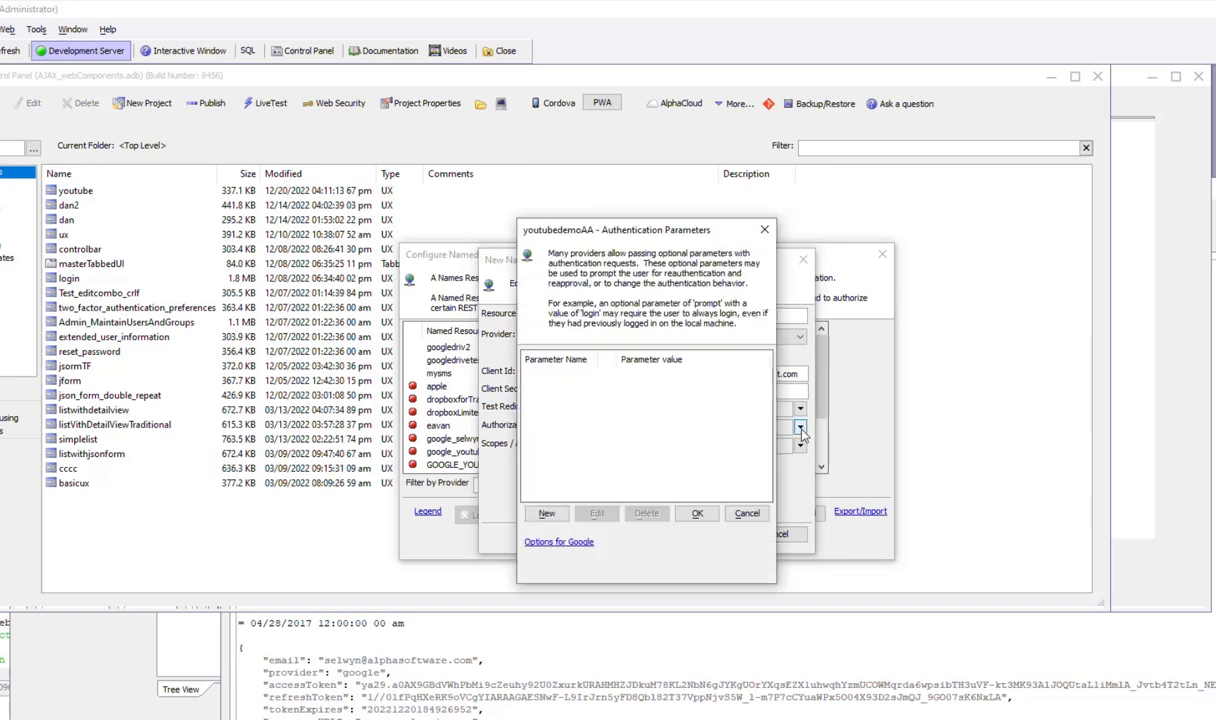
- Add Google's suggested authorization parameters access_type=offline&prompt=consent and accept them
left_click(556, 541)
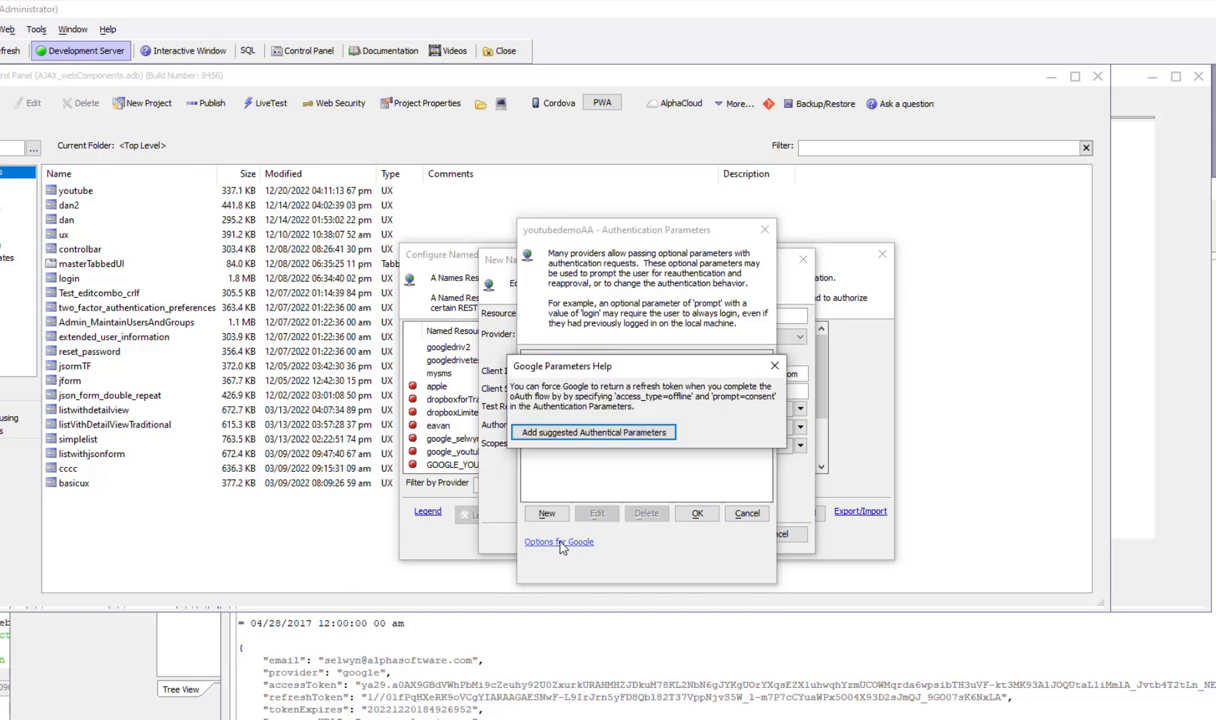
left_click(580, 431)
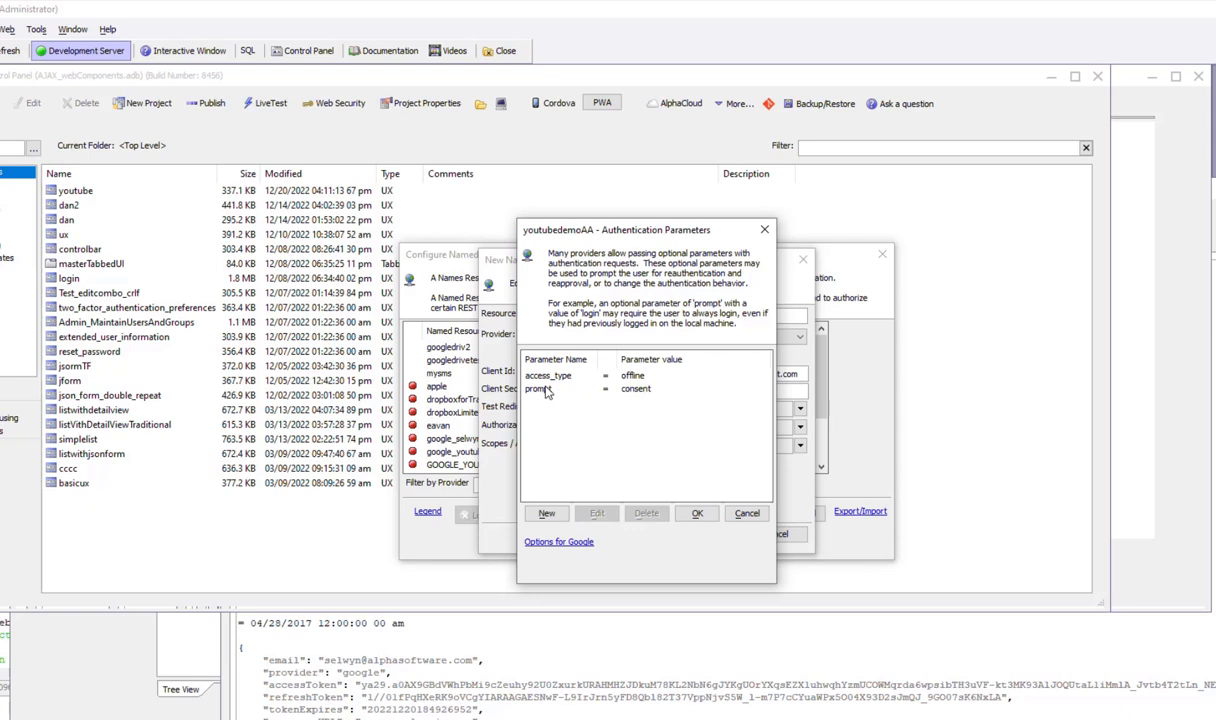
left_click(546, 515)
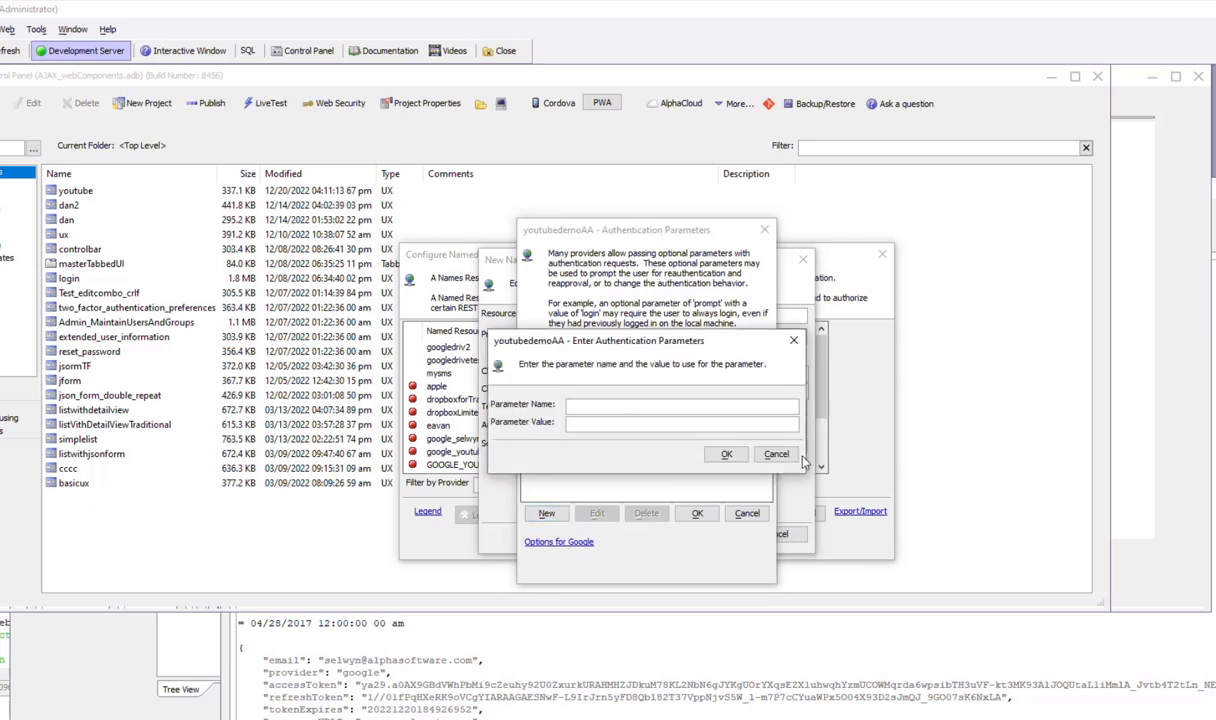
left_click(788, 460)
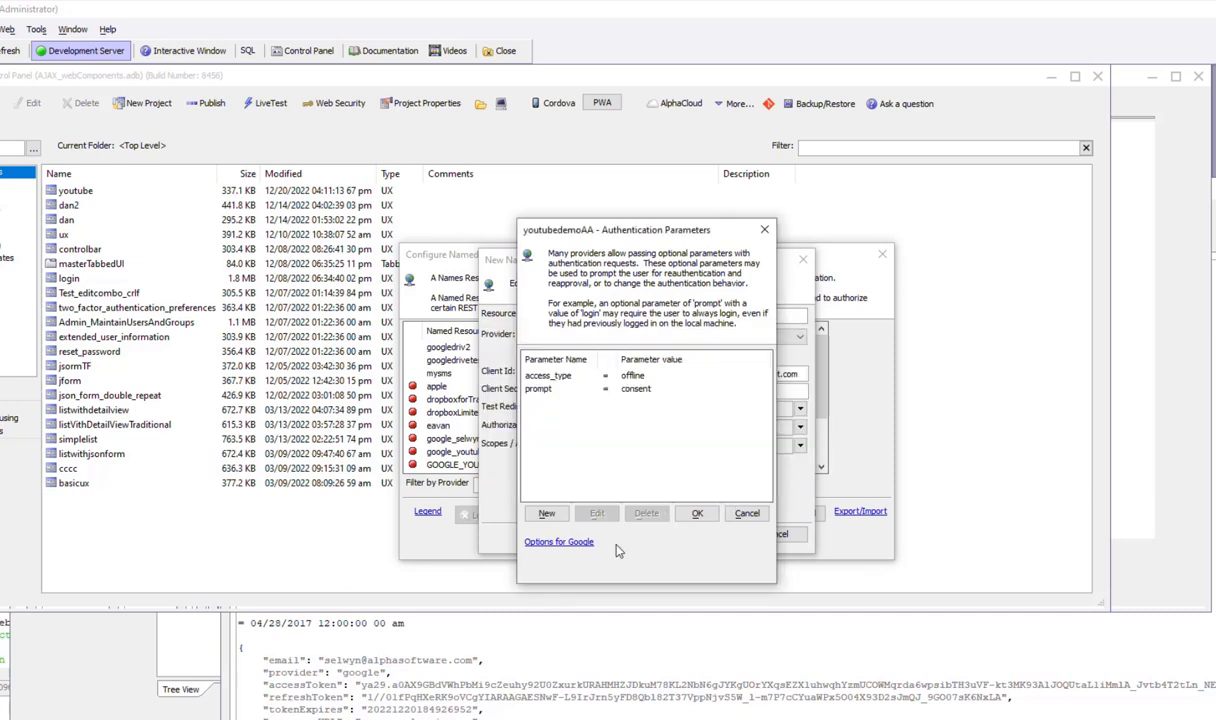
left_click(697, 514)
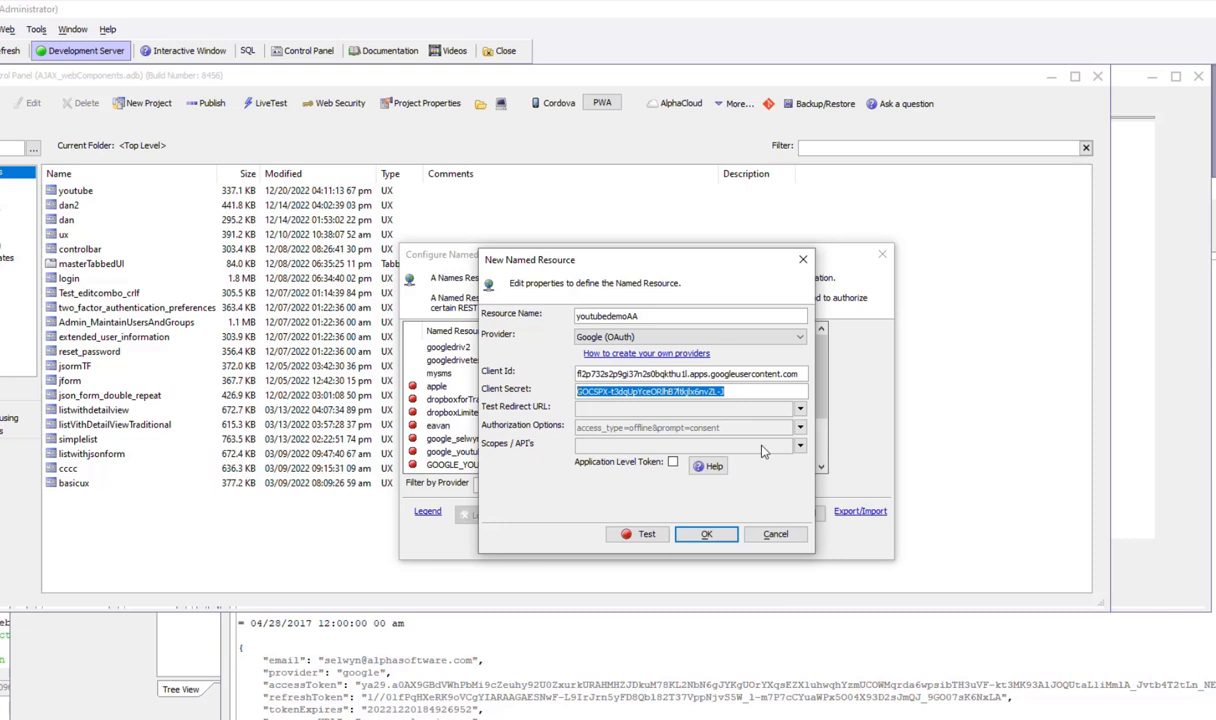
- Browse Google scopes for the resource, filtered by 'you', and expand YouTube Data API v3
left_click(799, 447)
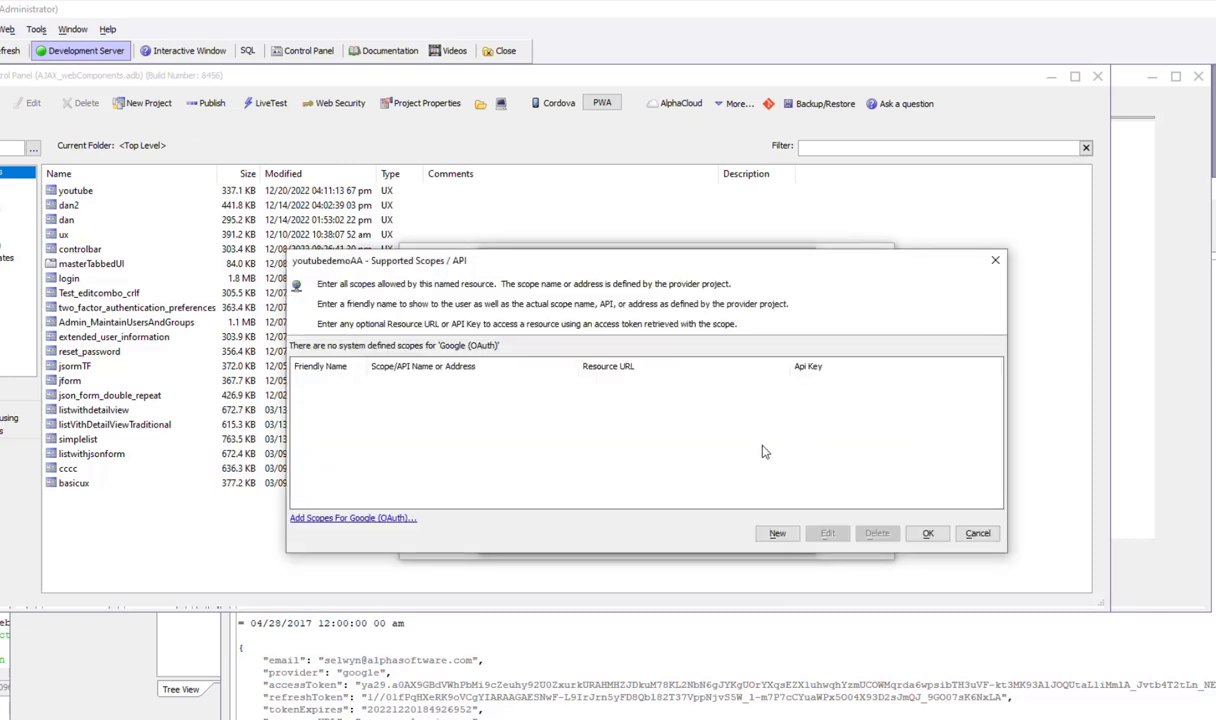
left_click(336, 519)
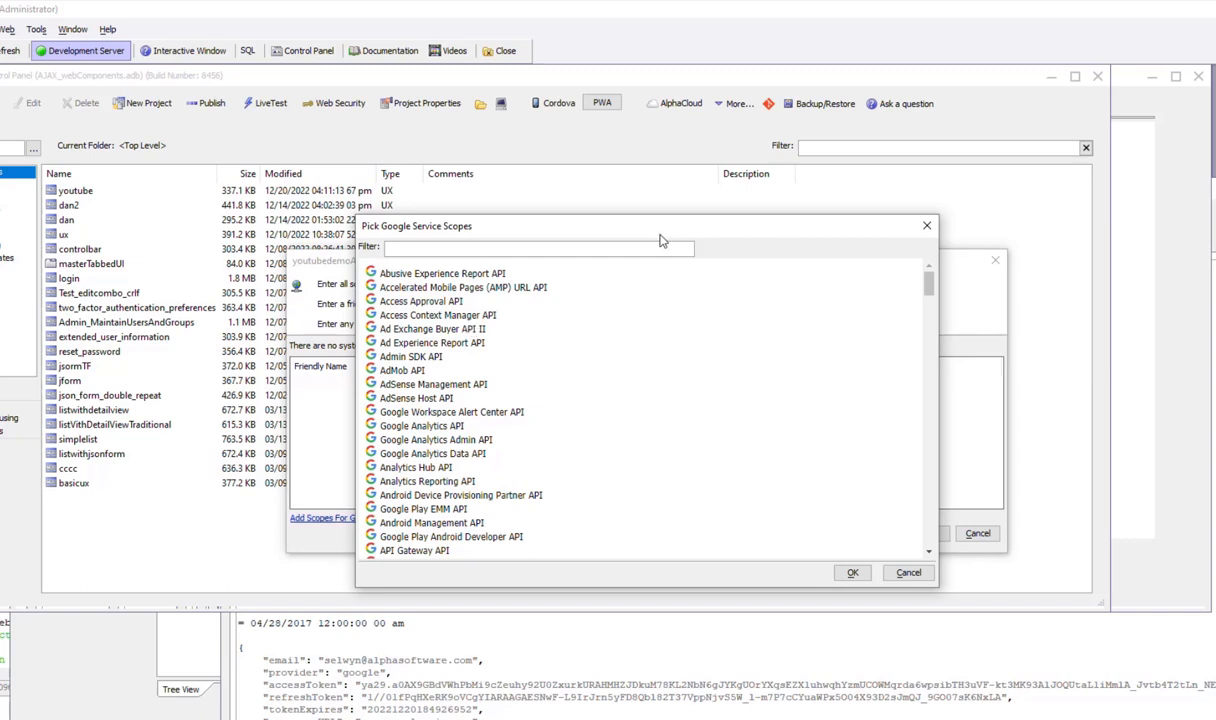
left_click(608, 246)
type("you")
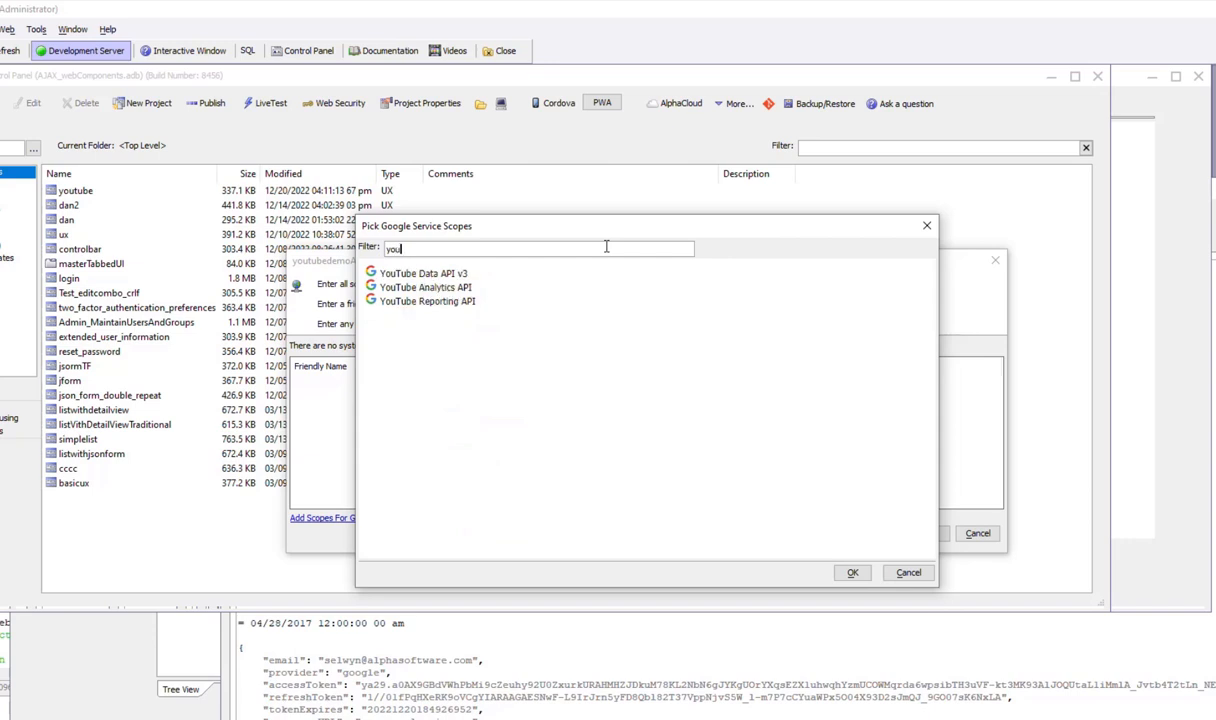
left_click(421, 272)
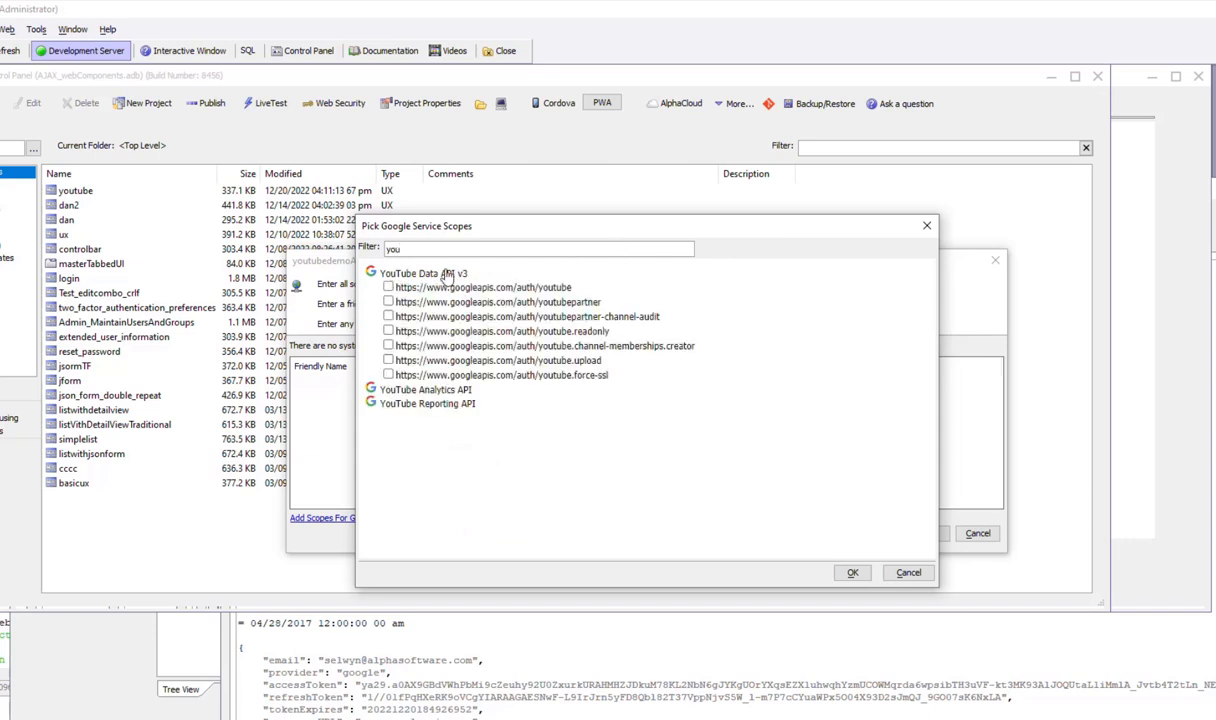
- Tick all seven YouTube Data API v3 scopes, add them, and save youtubedemoAA
left_click(388, 287)
left_click(388, 301)
left_click(388, 316)
left_click(388, 331)
left_click(388, 345)
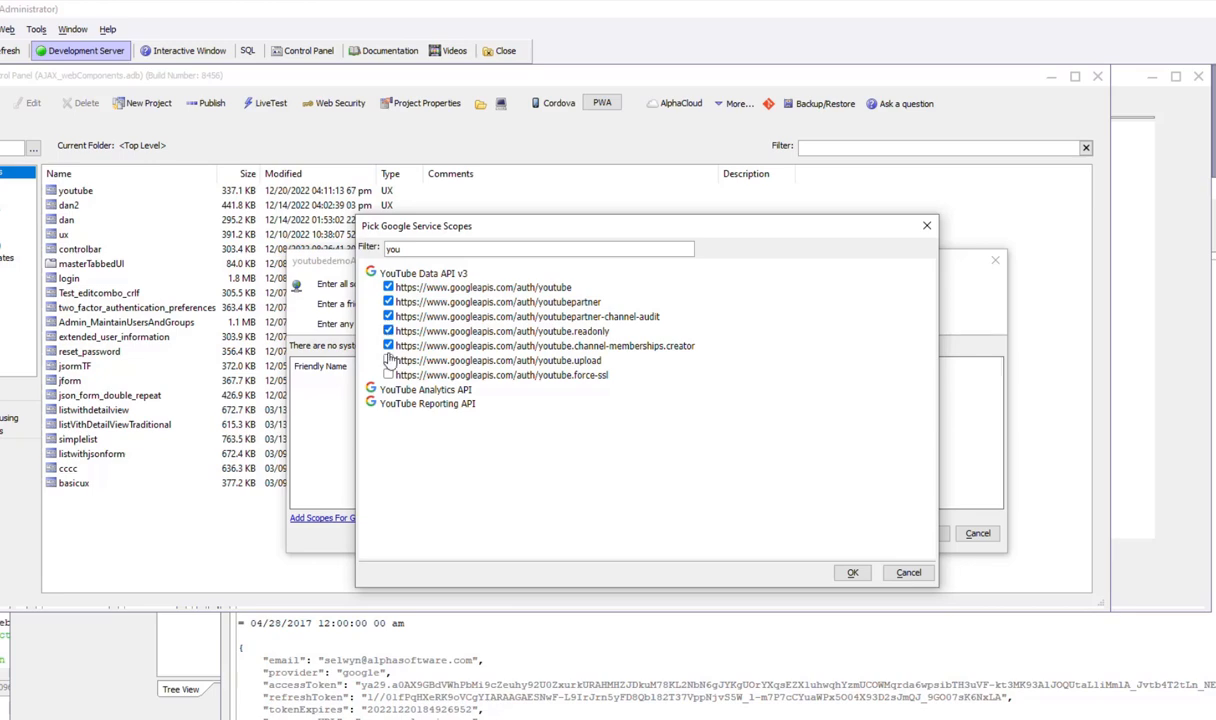
left_click(853, 572)
left_click(849, 570)
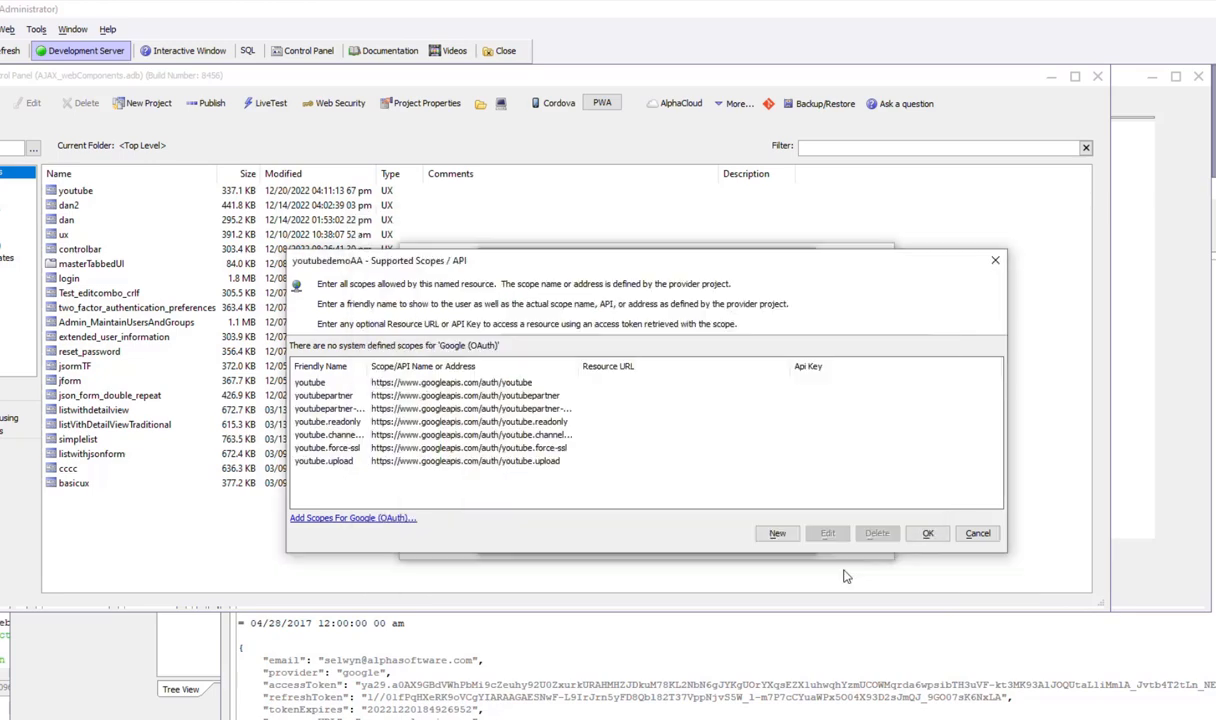
left_click(928, 533)
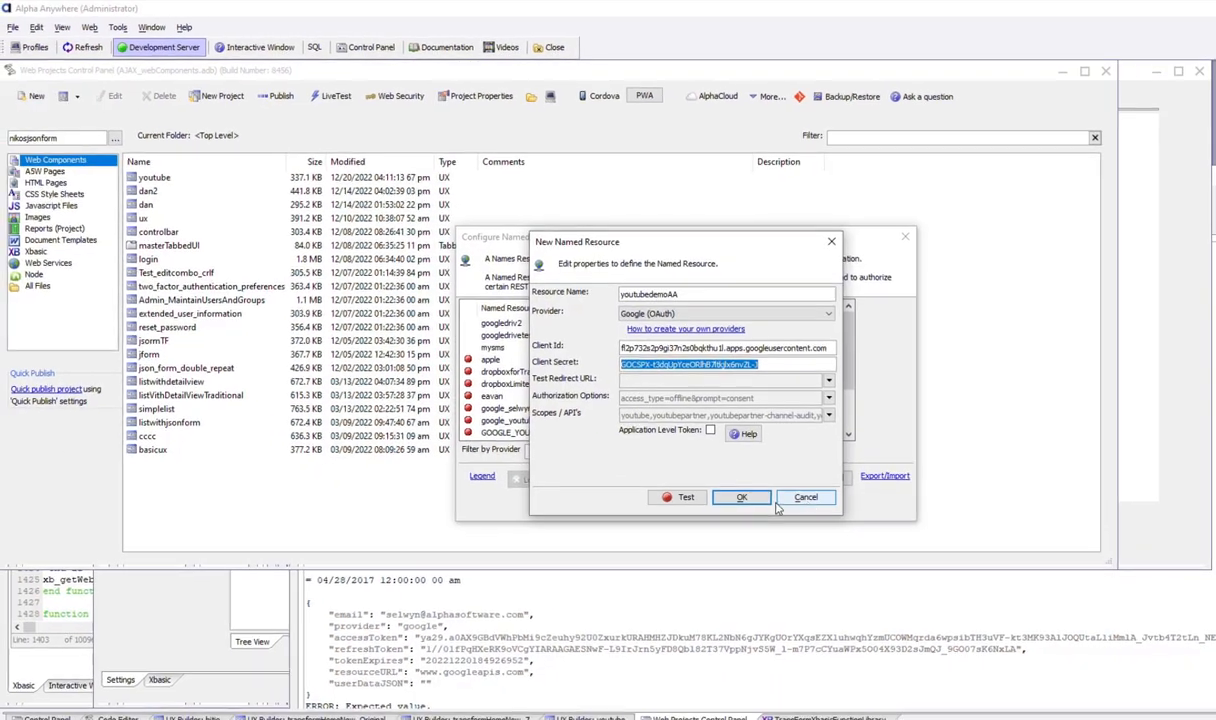
left_click(738, 500)
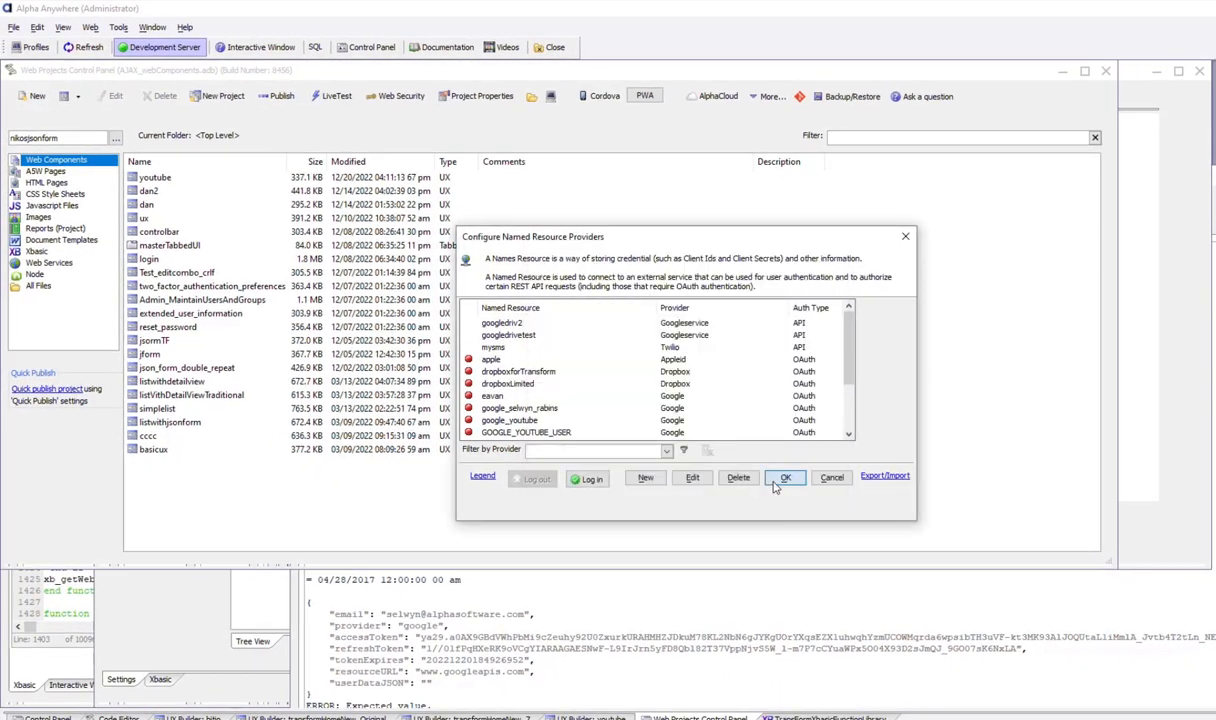
- In Web Project Properties, store authentication keys in SQL table __authkeys on ::Name::maria_test3
left_click(776, 481)
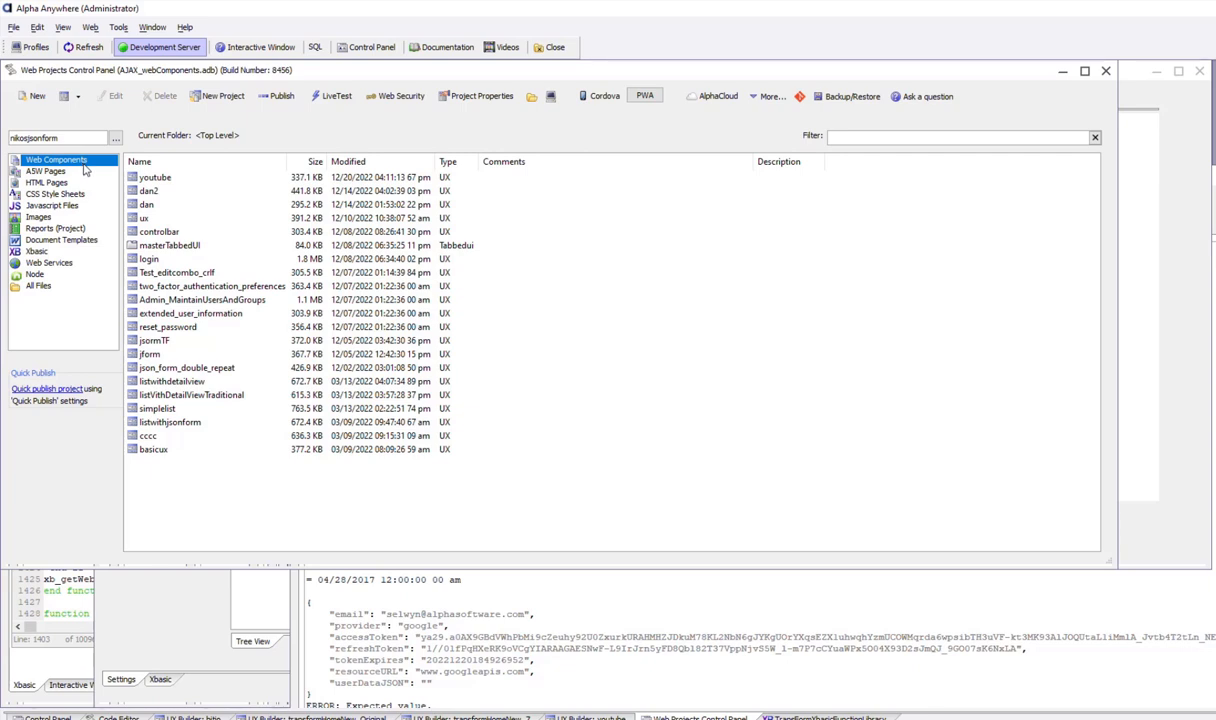
left_click(482, 97)
scroll(518, 350, "down", 6)
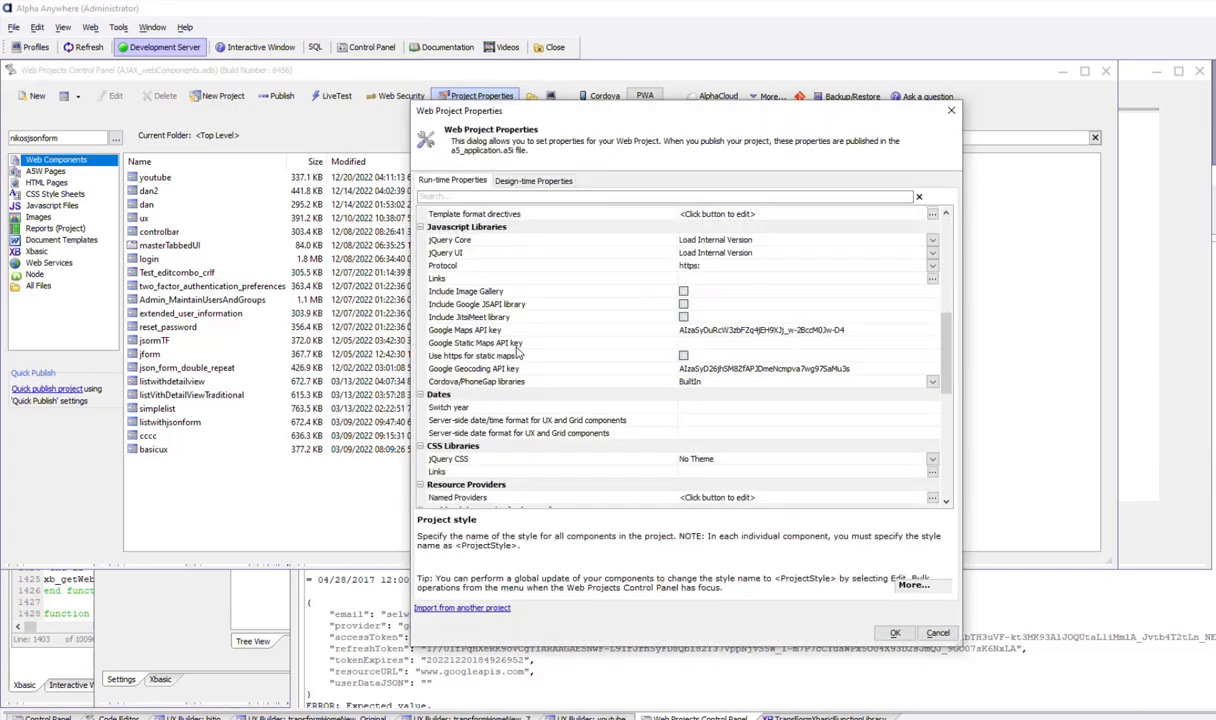
scroll(518, 350, "down", 6)
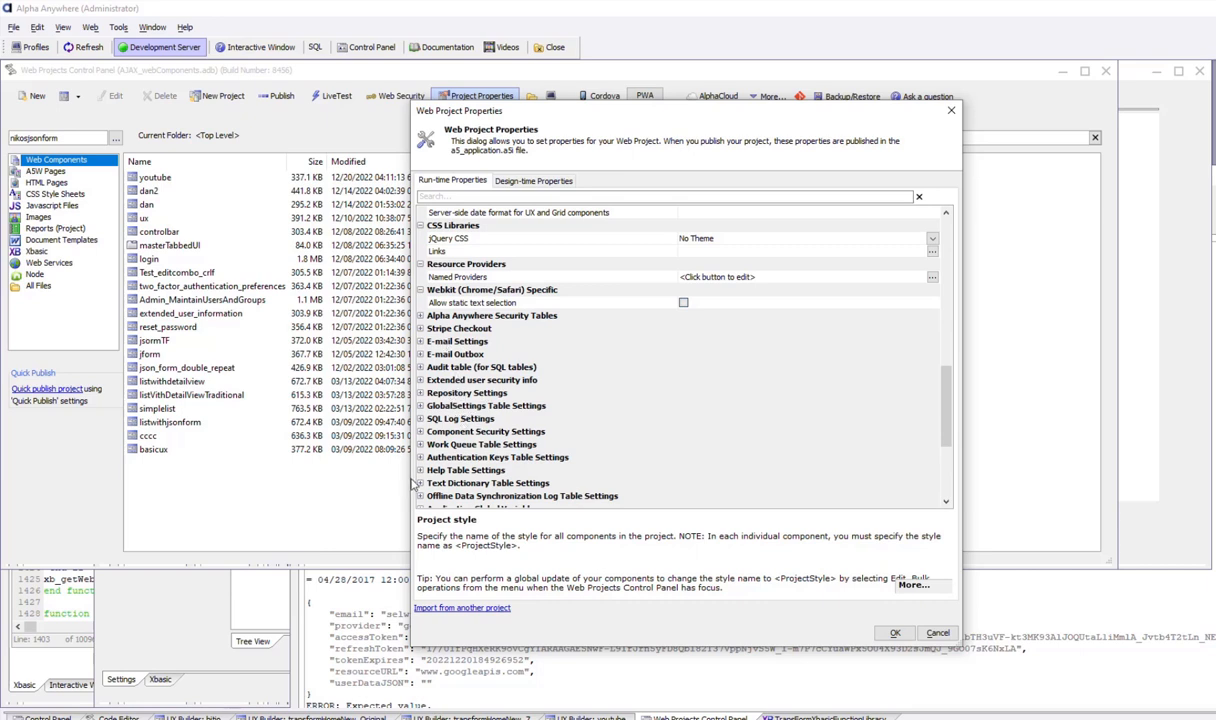
double_click(425, 457)
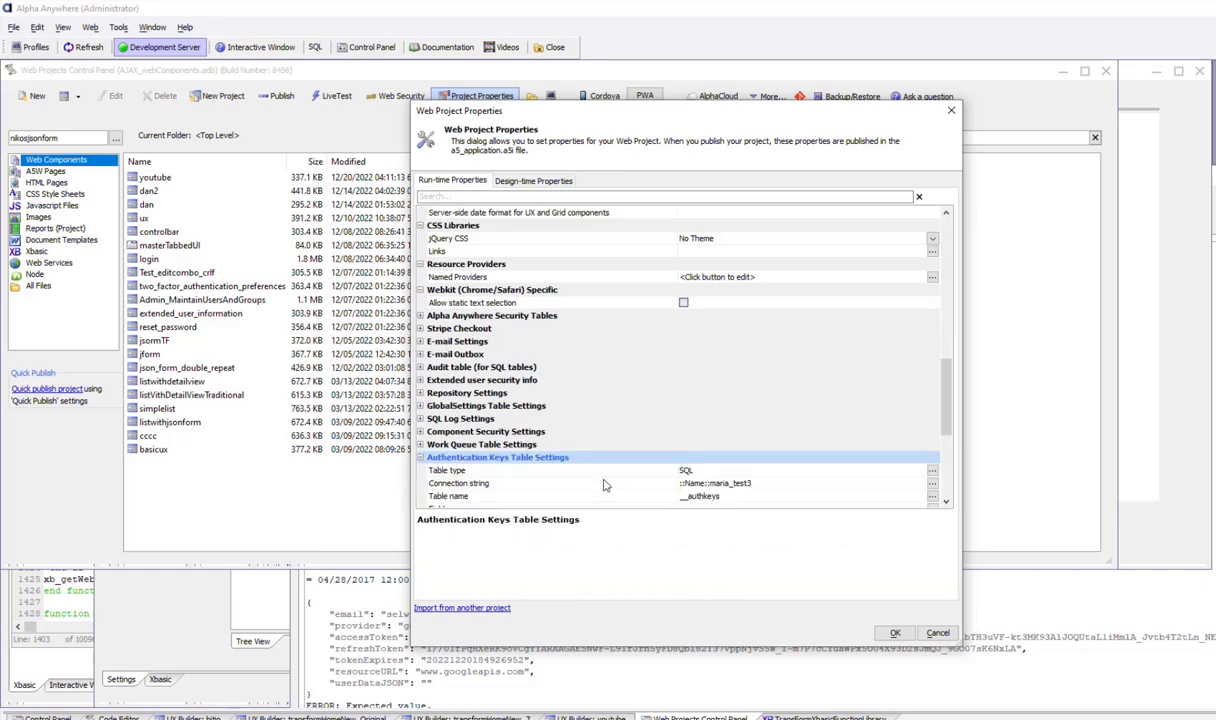
scroll(603, 480, "down", 3)
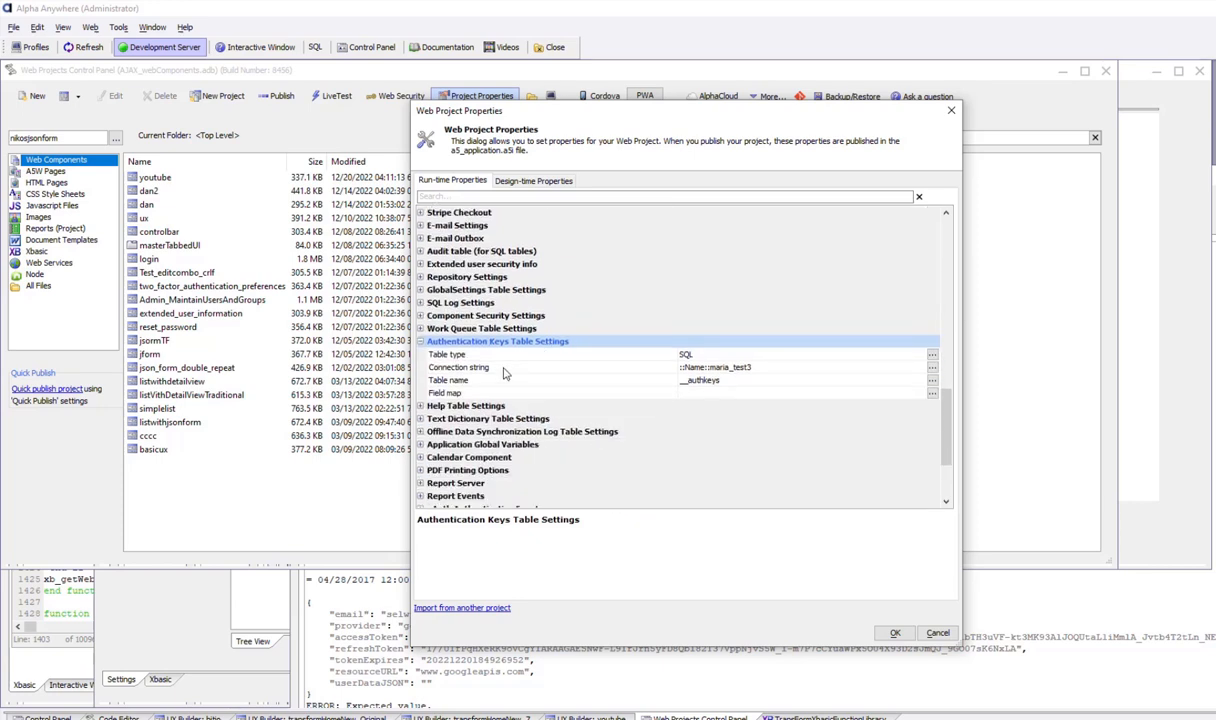
left_click(505, 368)
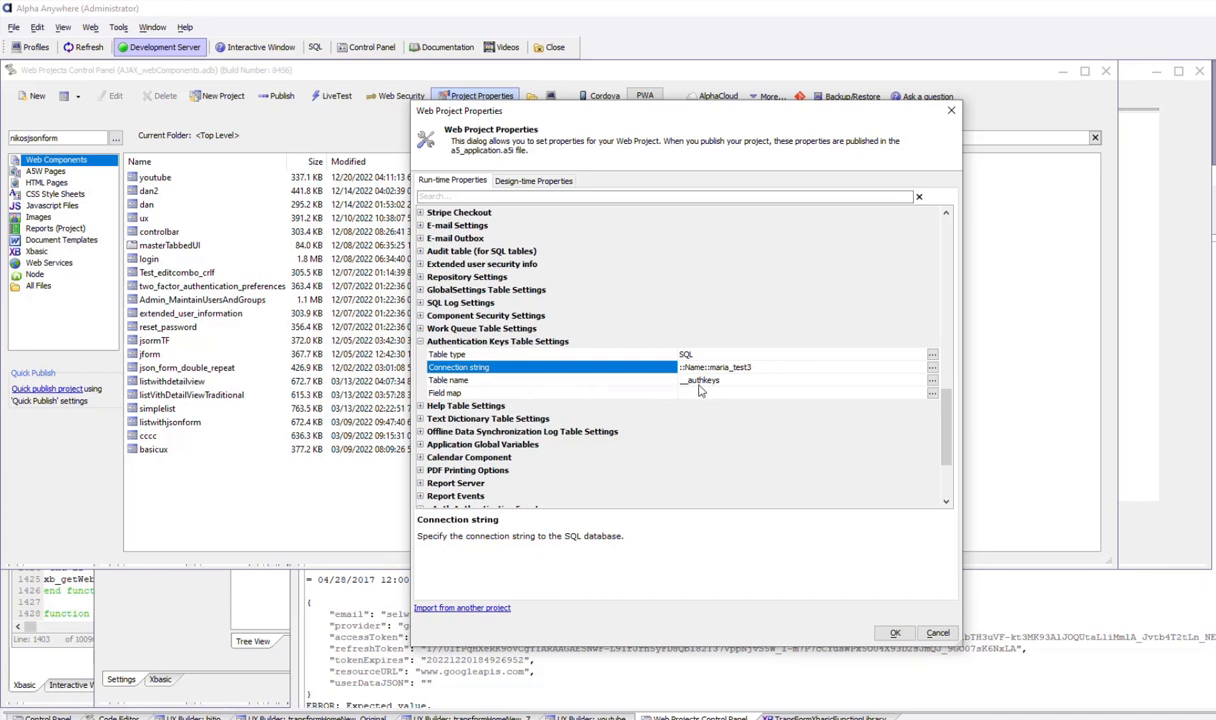
left_click(895, 634)
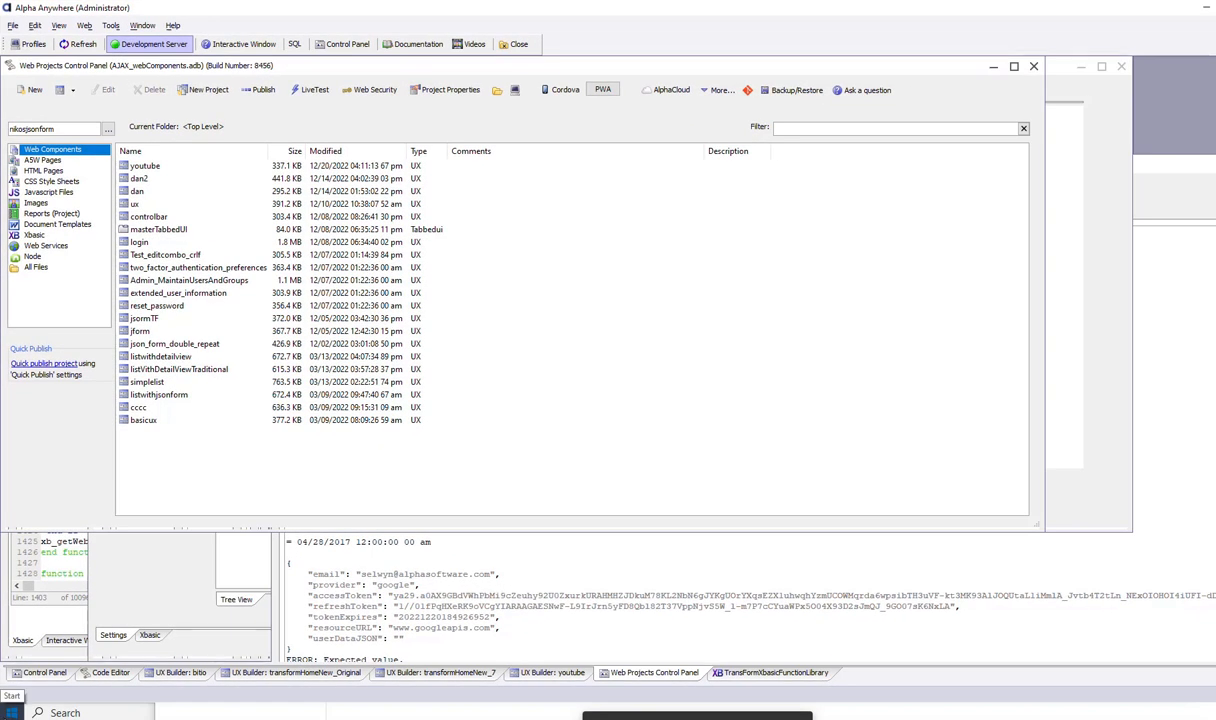
- Bring up Navicat's __authkeys table and select the youtubesimple record
key("super")
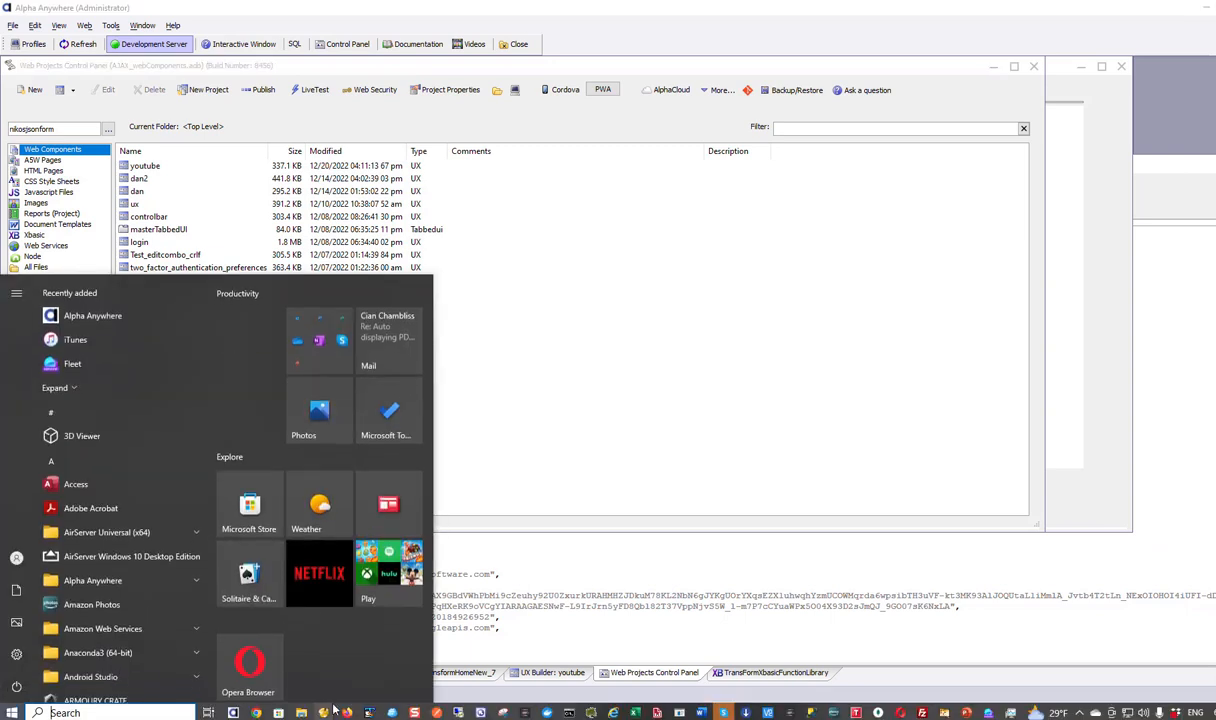
mouse_move(321, 714)
left_click(362, 682)
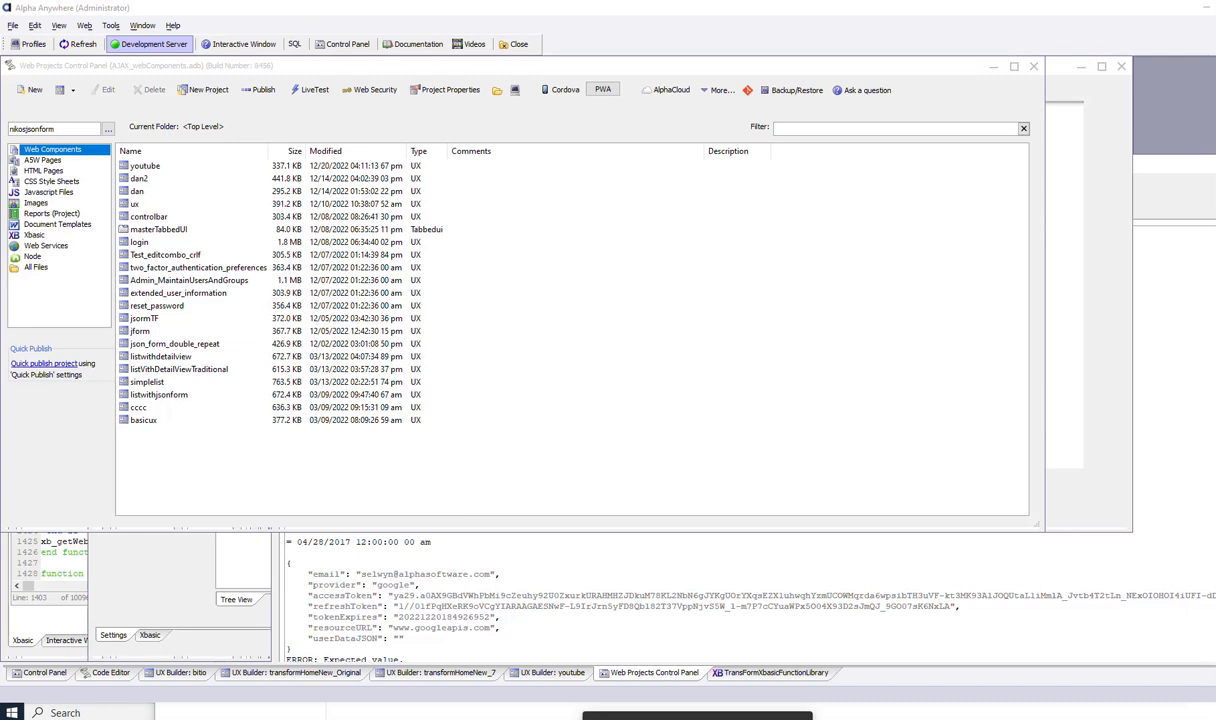
left_click_drag(1215, 258, 1060, 279)
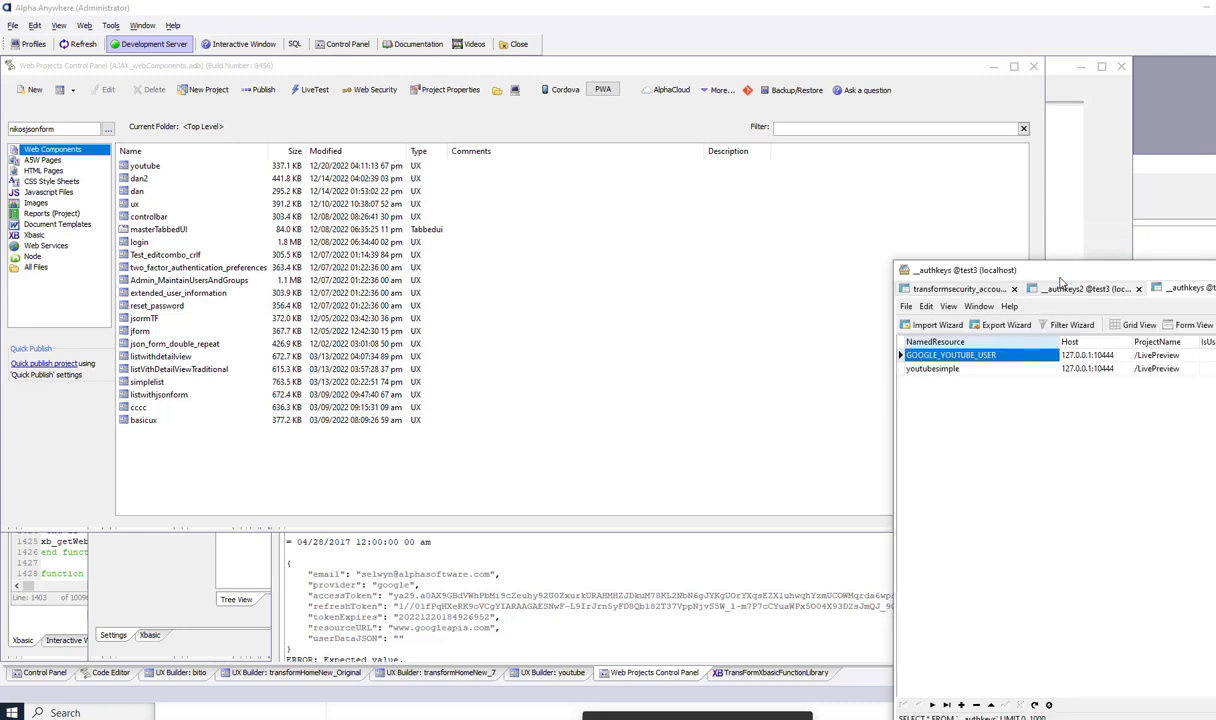
left_click(902, 367)
left_click(906, 357)
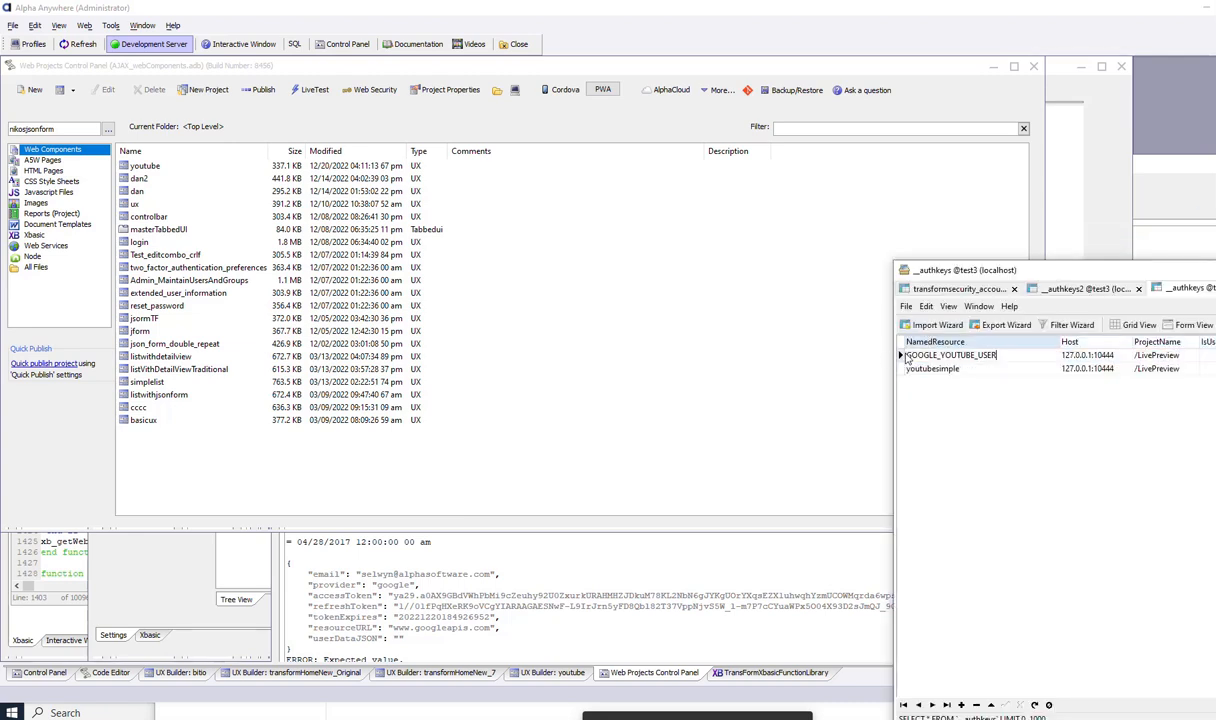
key("Insert")
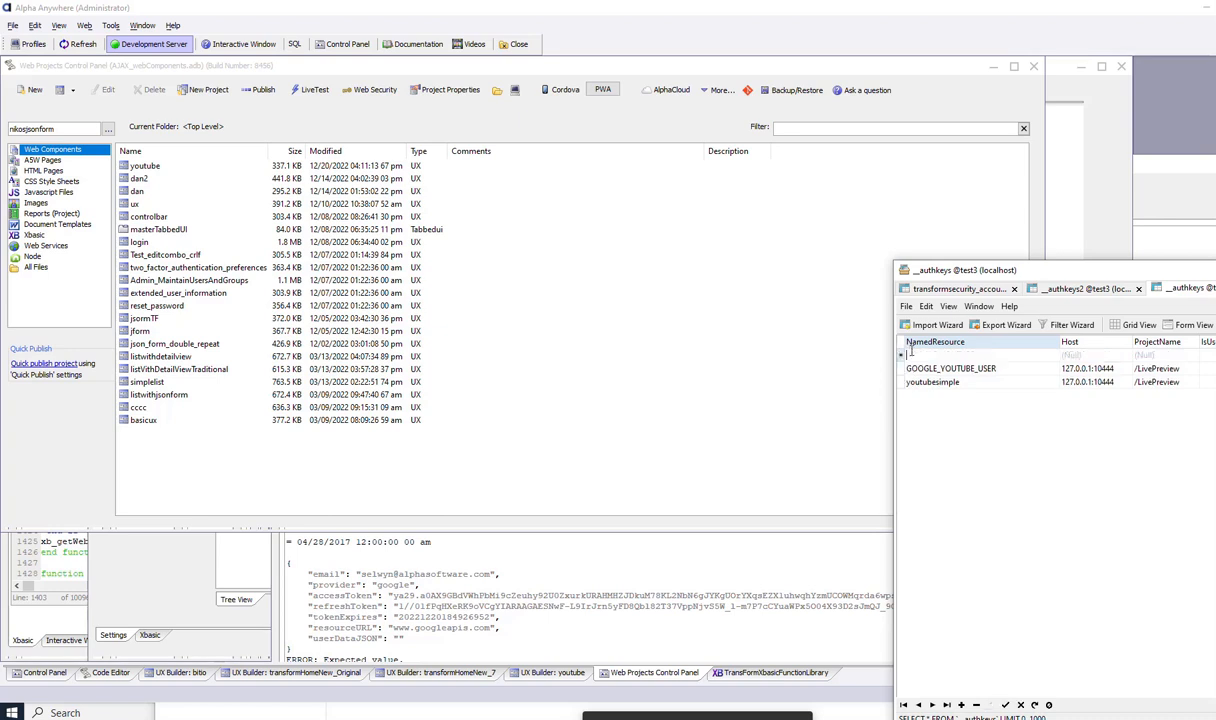
left_click(902, 358)
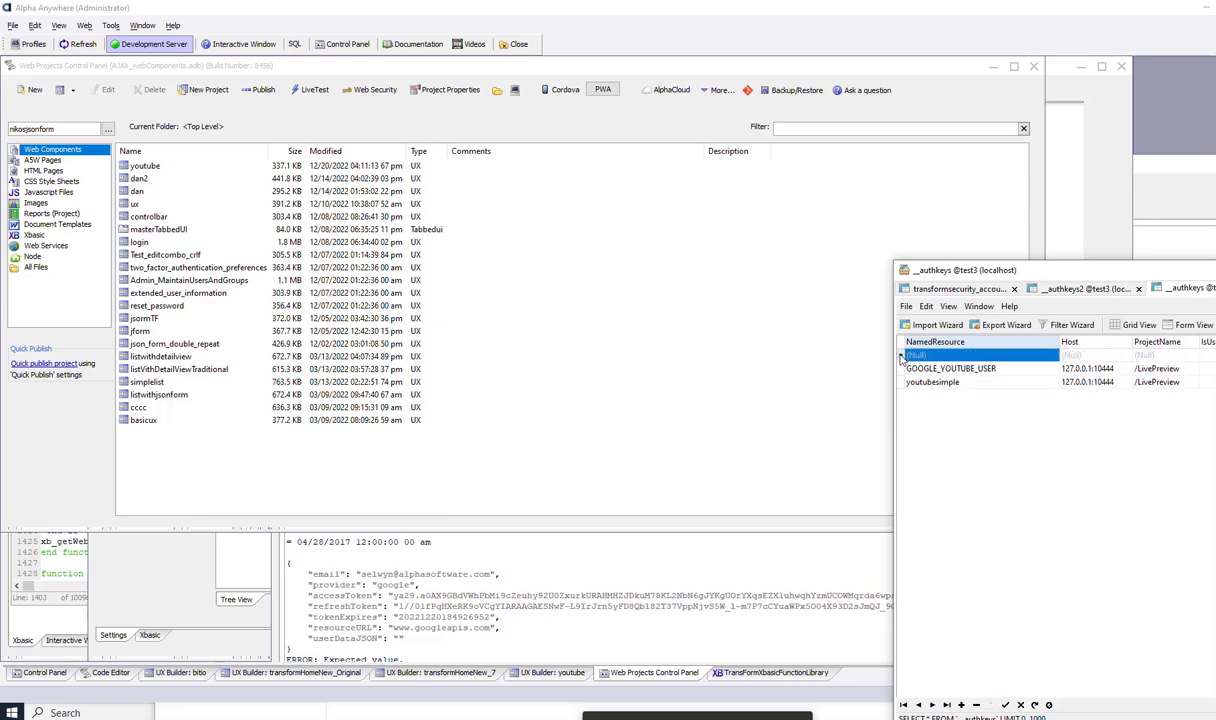
left_click(902, 368)
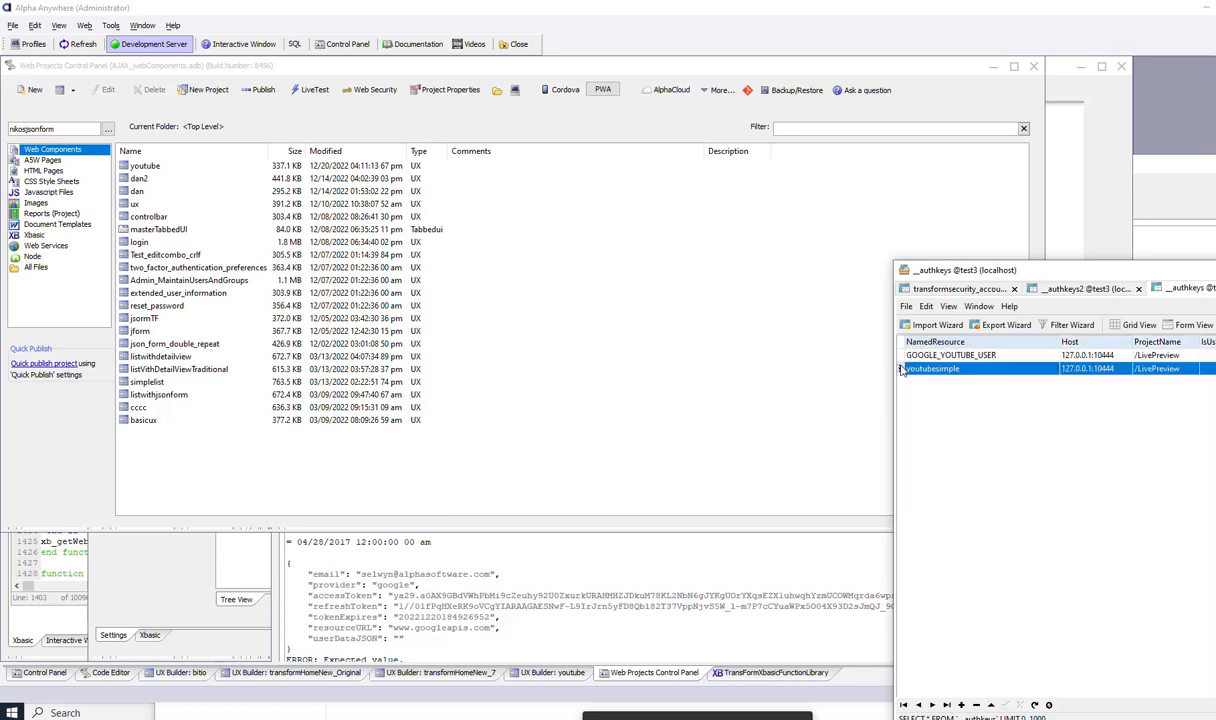
- Delete the youtubesimple and GOOGLE_YOUTUBE_USER records from __authkeys
key("Delete")
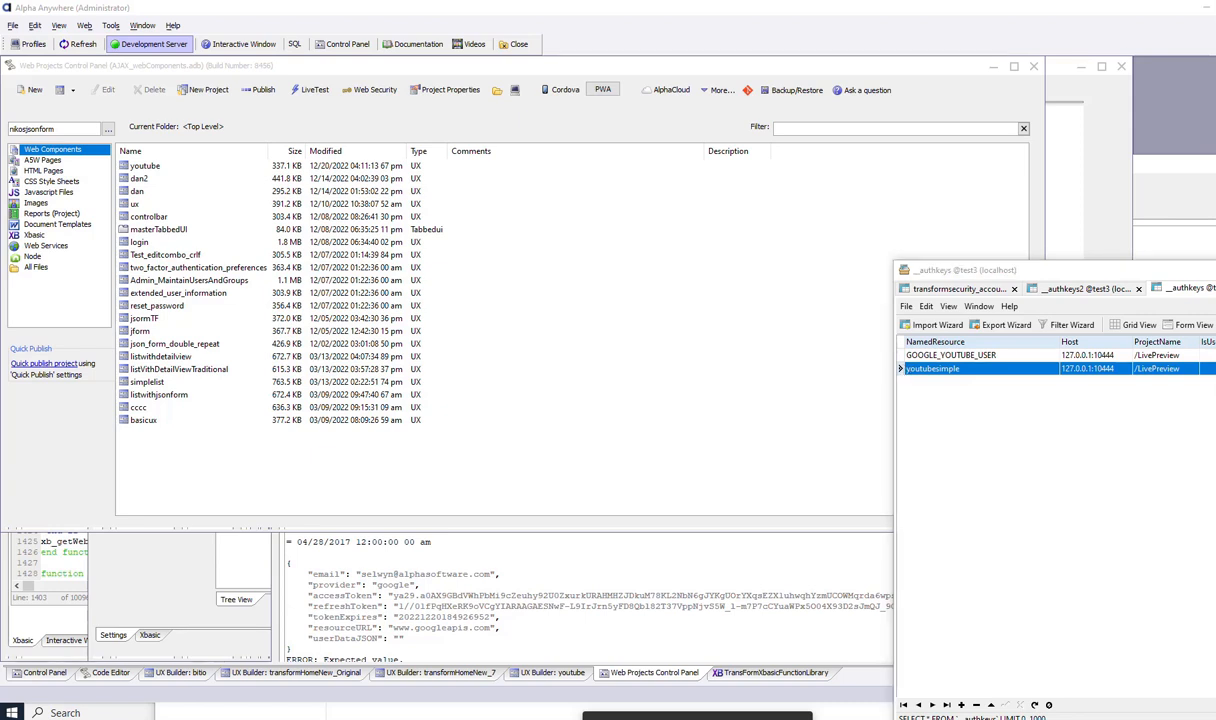
key("alt+Tab")
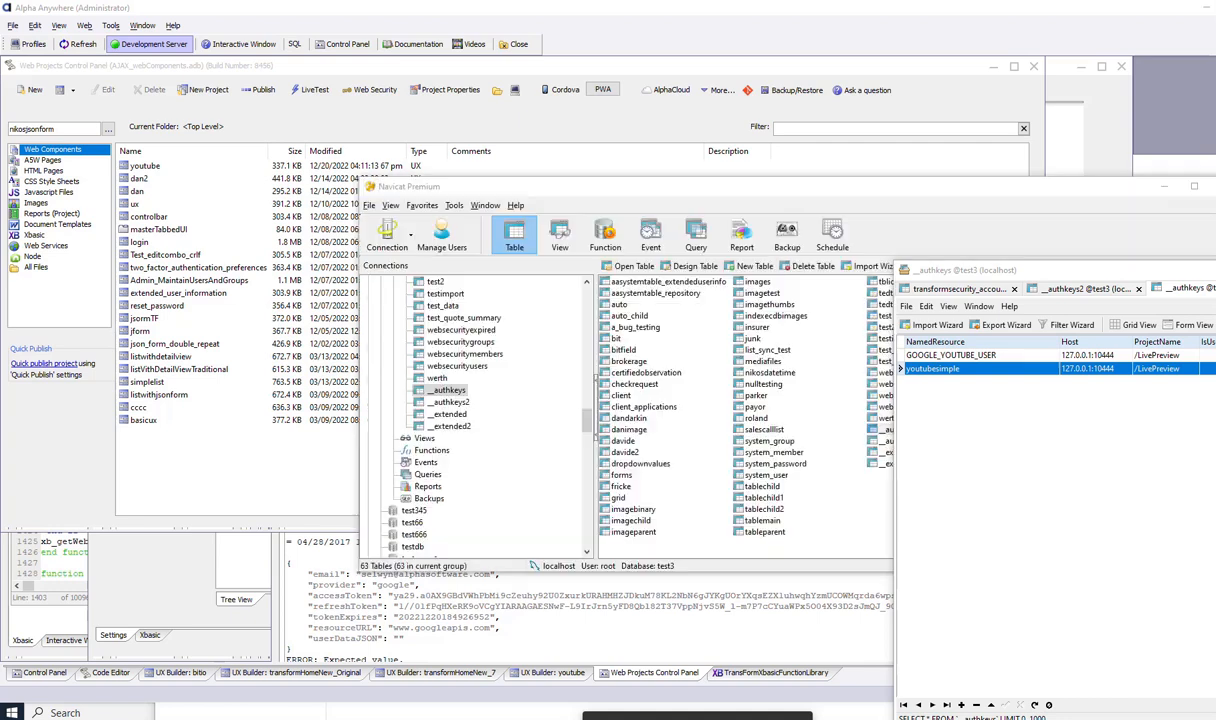
left_click(643, 389)
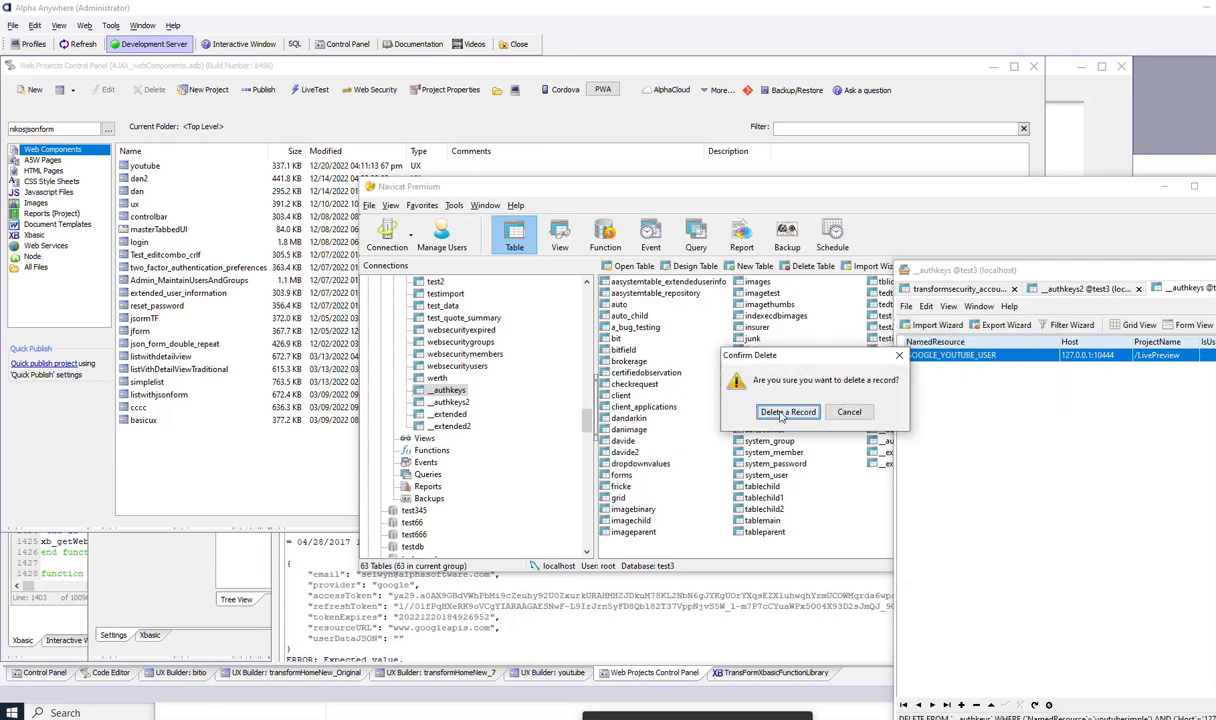
left_click(781, 412)
left_click(237, 460)
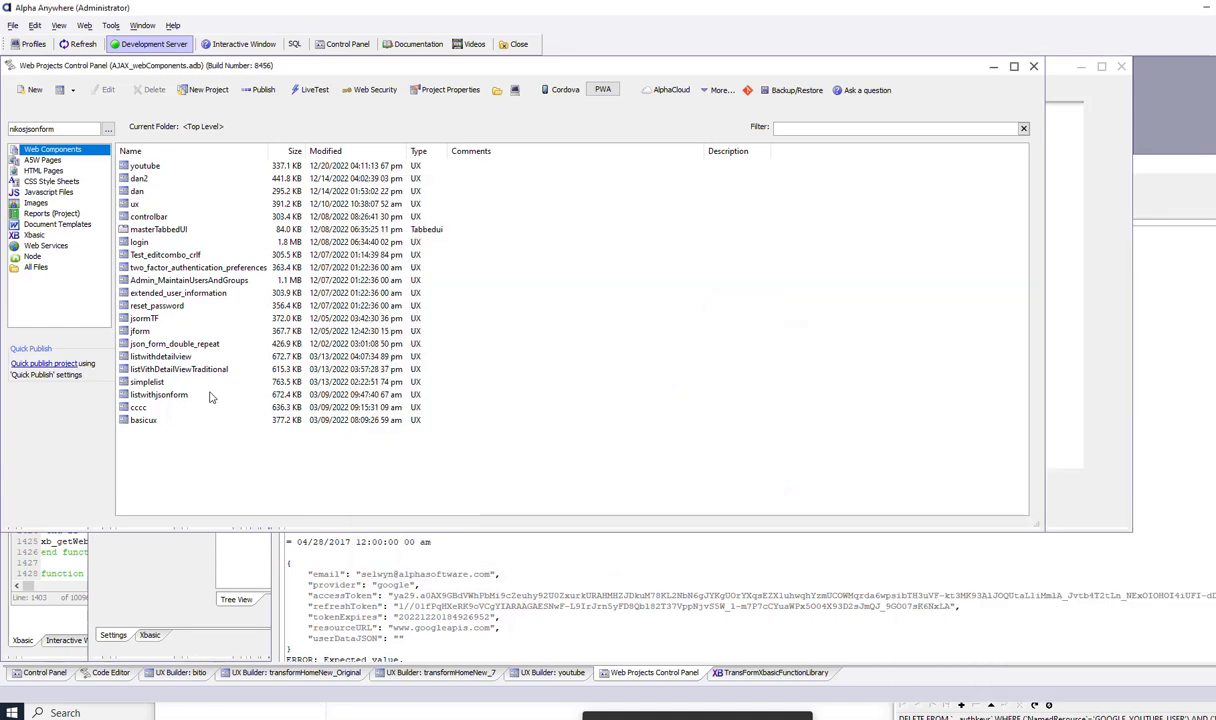
- Create a blank UX component holding one button labelled authenticate
left_click(60, 91)
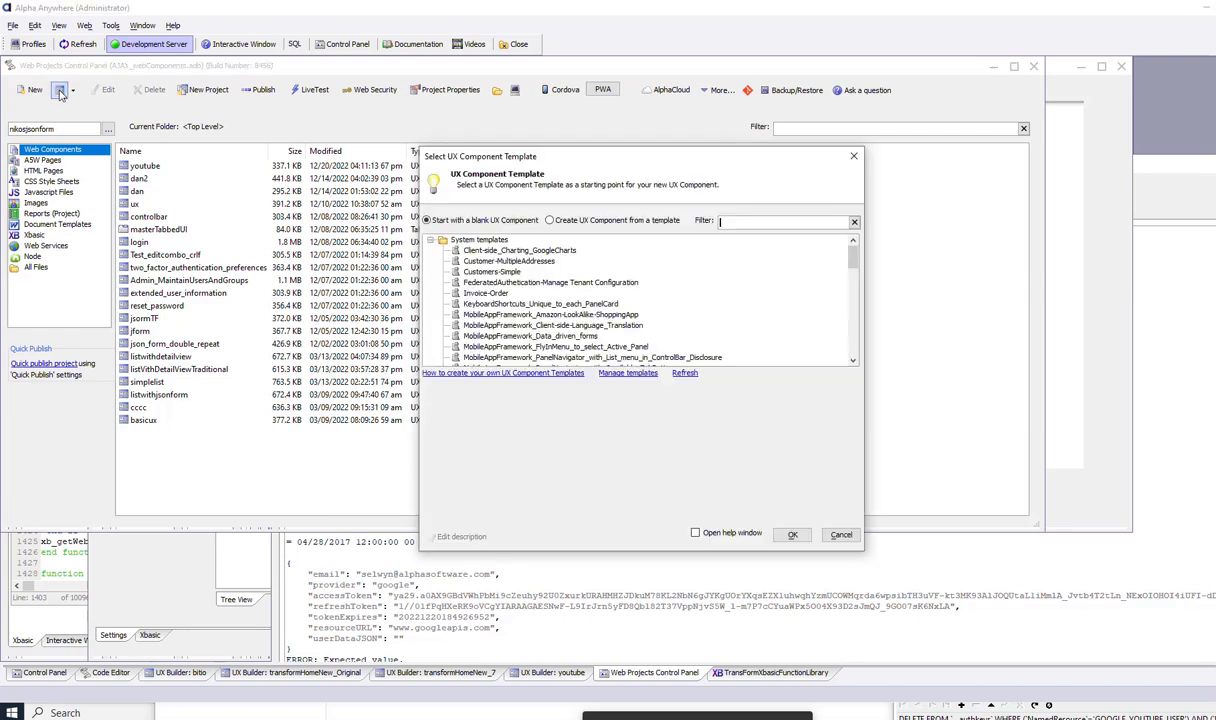
left_click(789, 534)
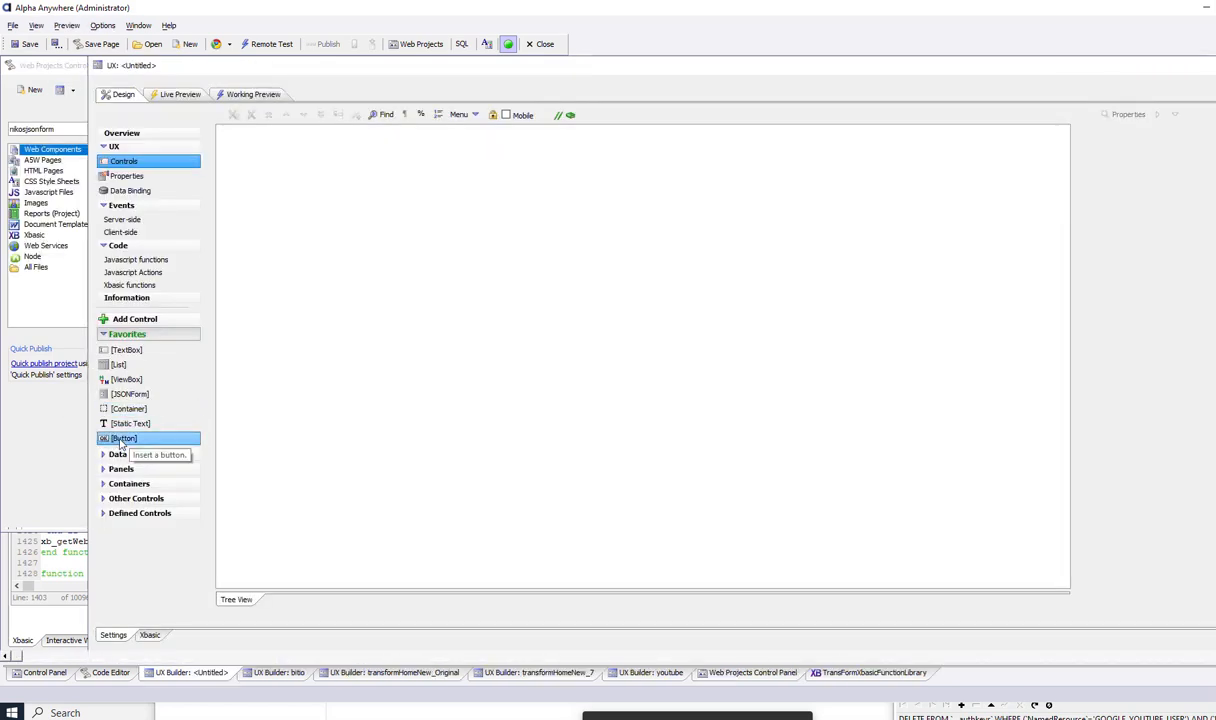
left_click(121, 440)
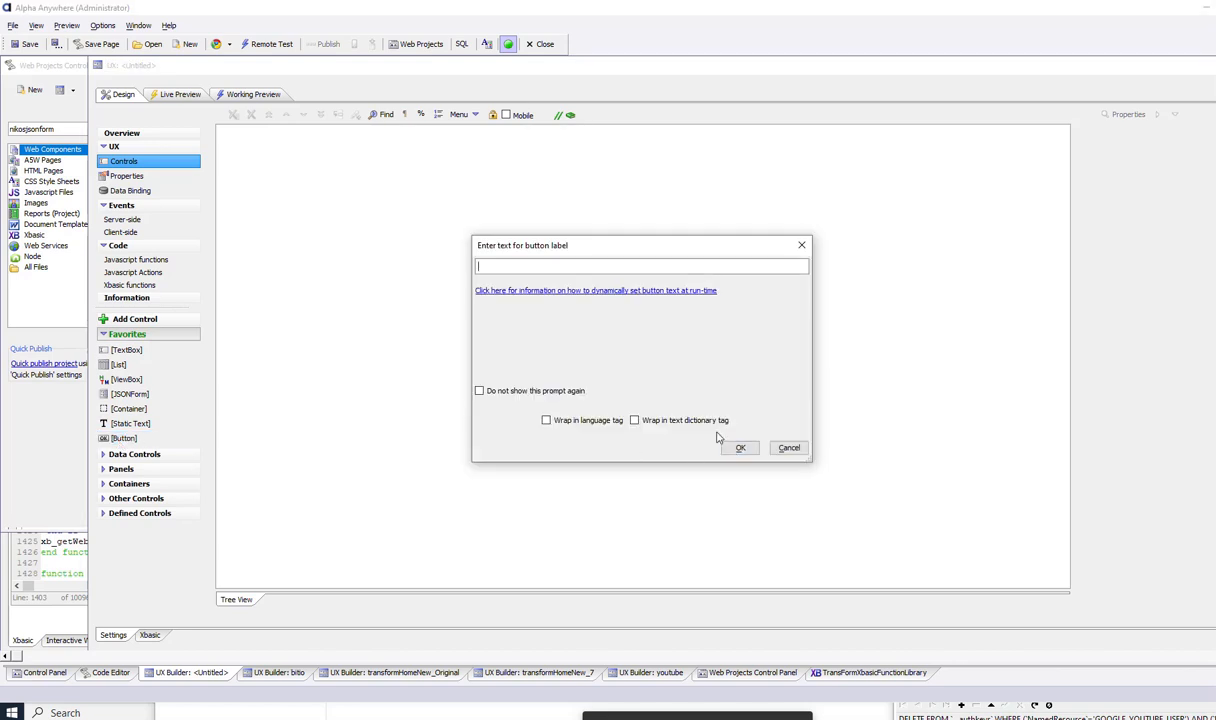
type("authenticate")
key("Return")
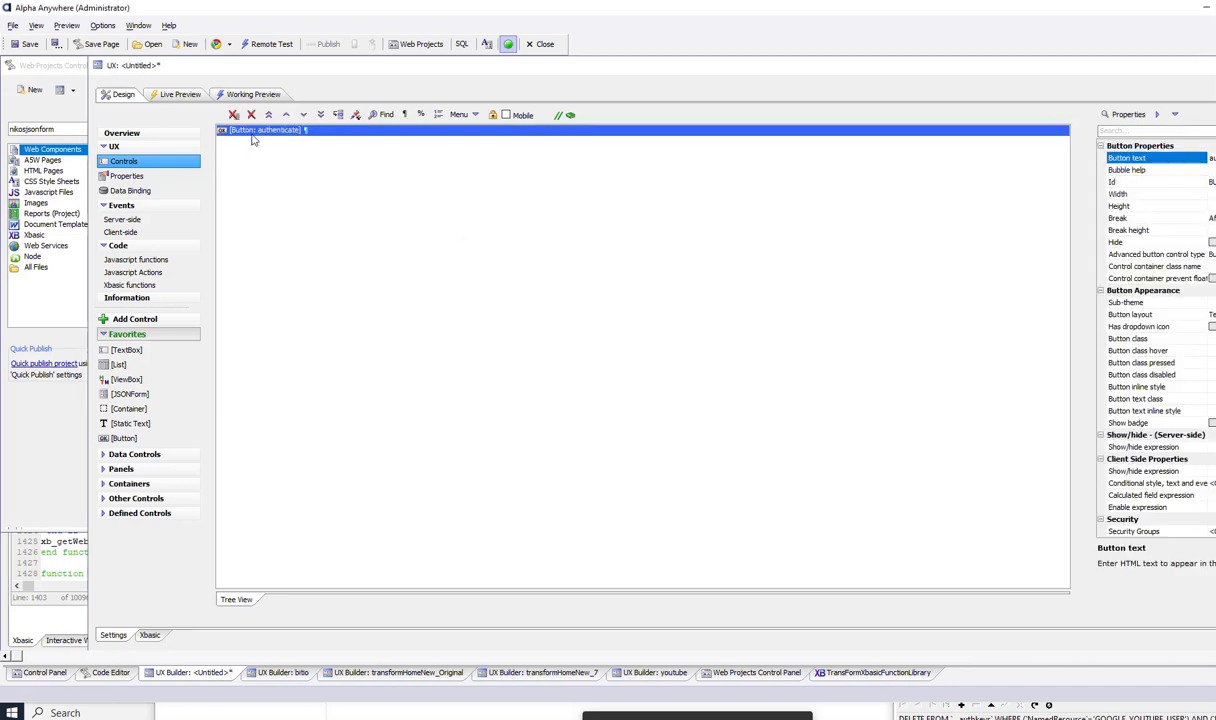
double_click(253, 133)
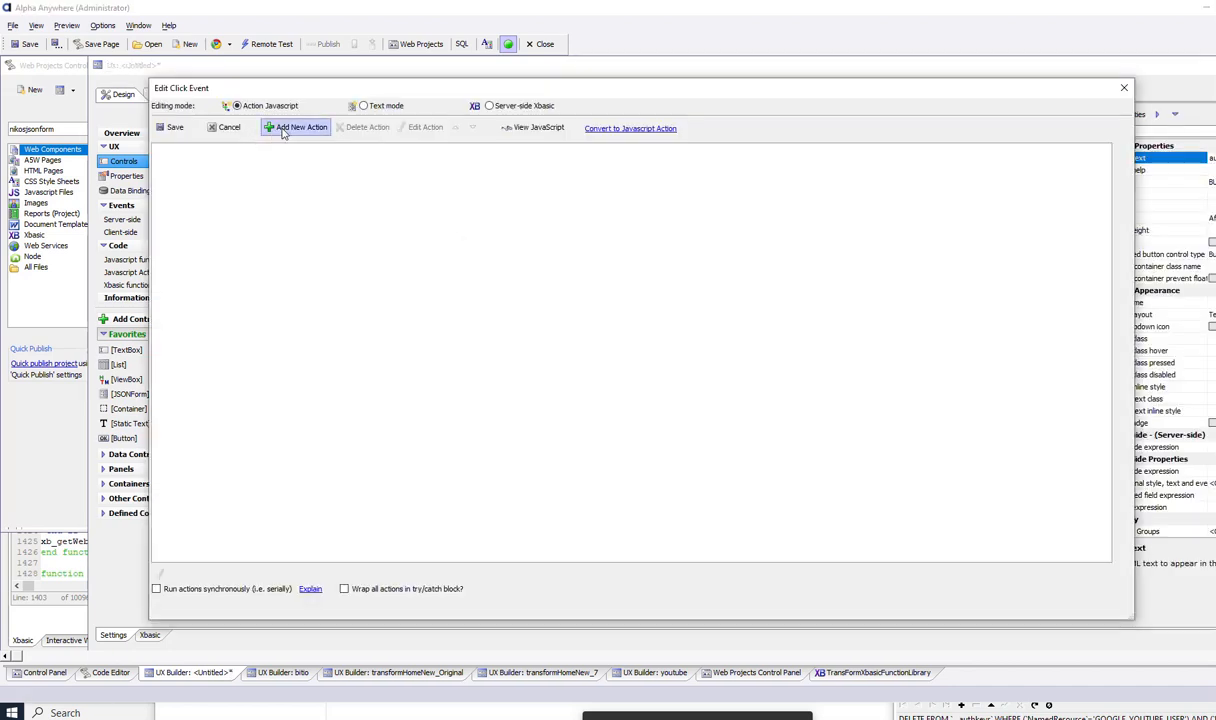
- Give the authenticate button a Get OAuth Access Token From Resource Provider action using google - youtubedemoAA
left_click(283, 130)
type("oauth")
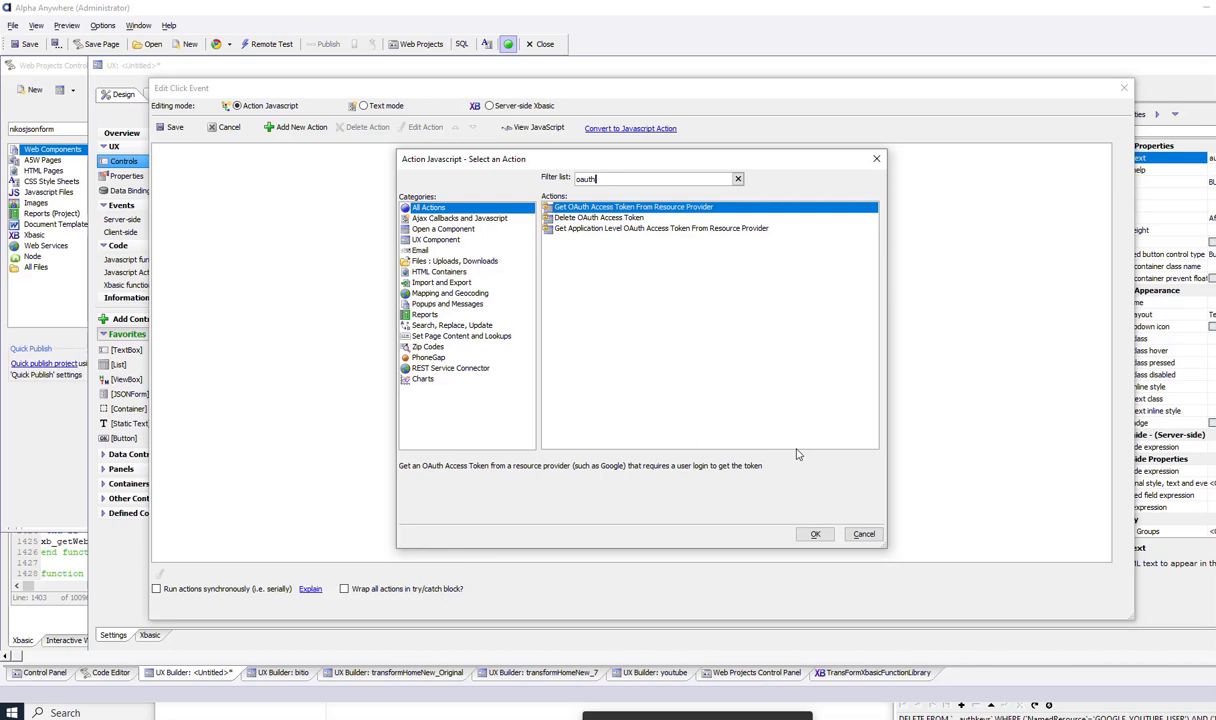
left_click(811, 533)
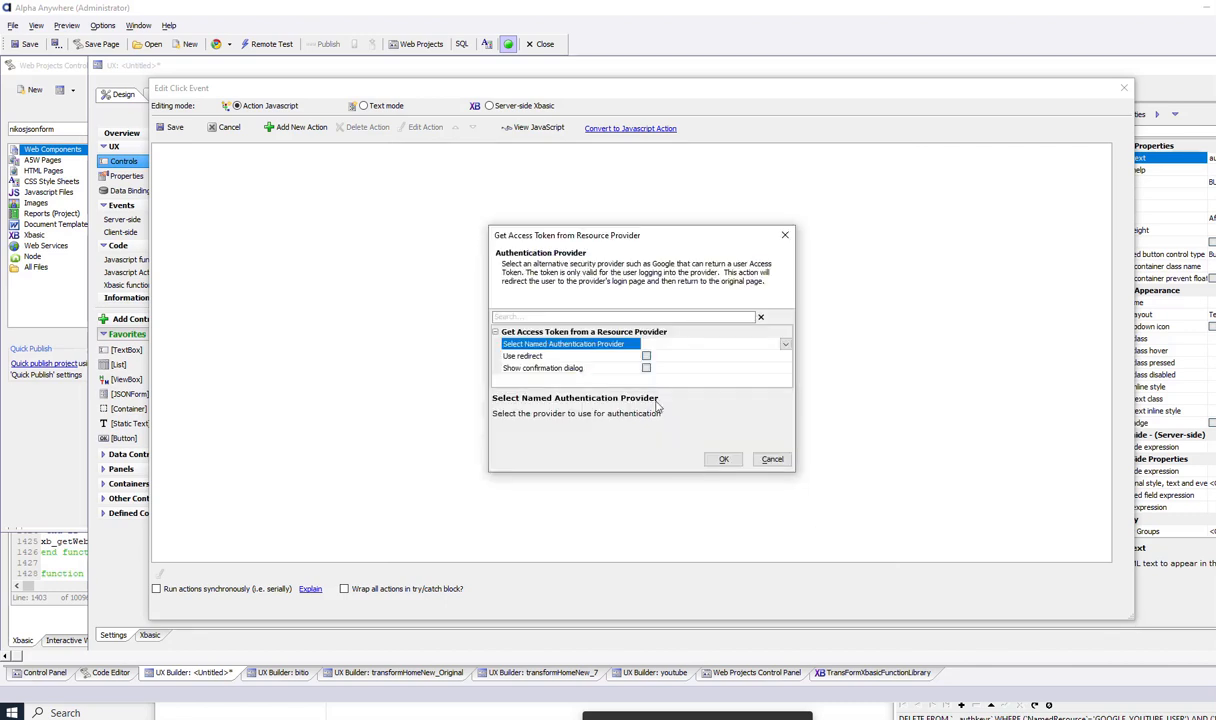
left_click(785, 344)
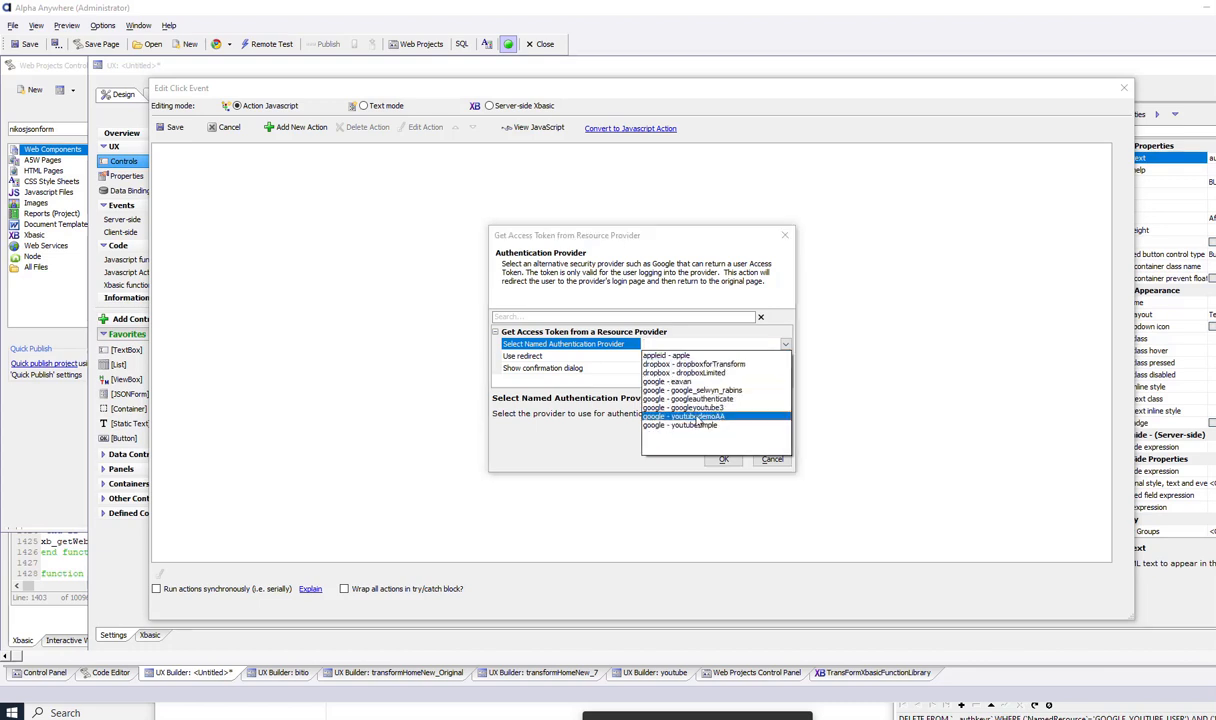
left_click(696, 417)
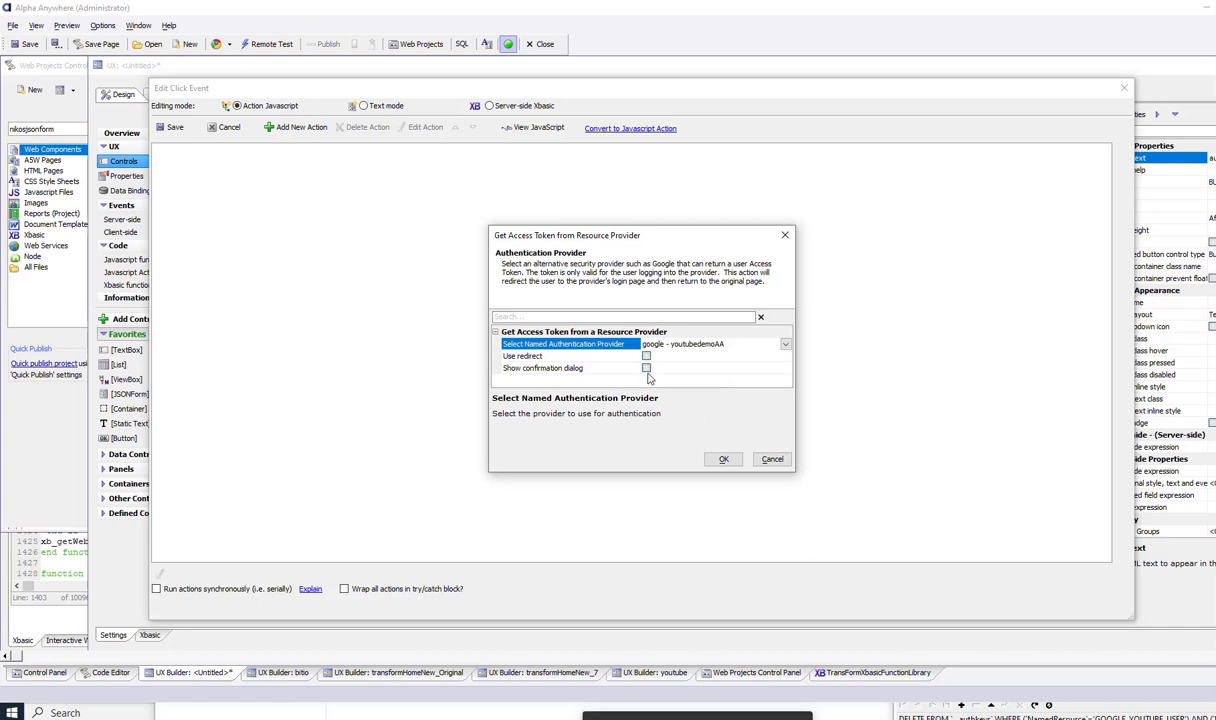
left_click(724, 461)
left_click(733, 388)
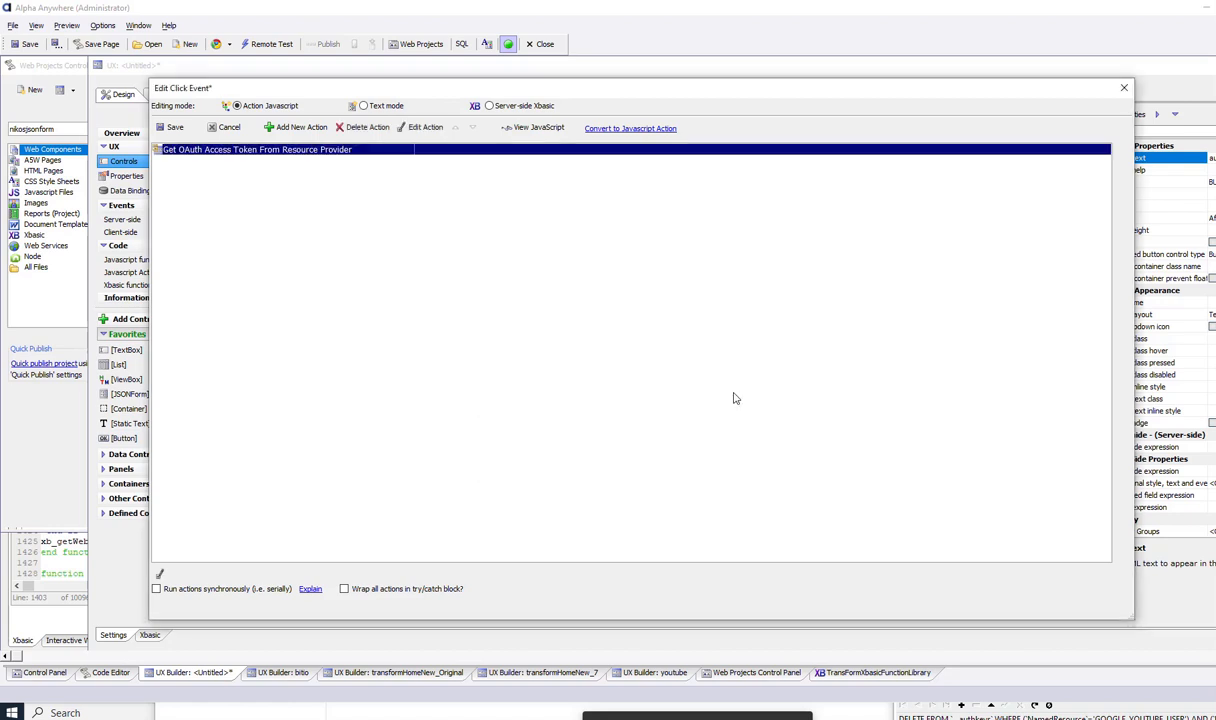
left_click(168, 127)
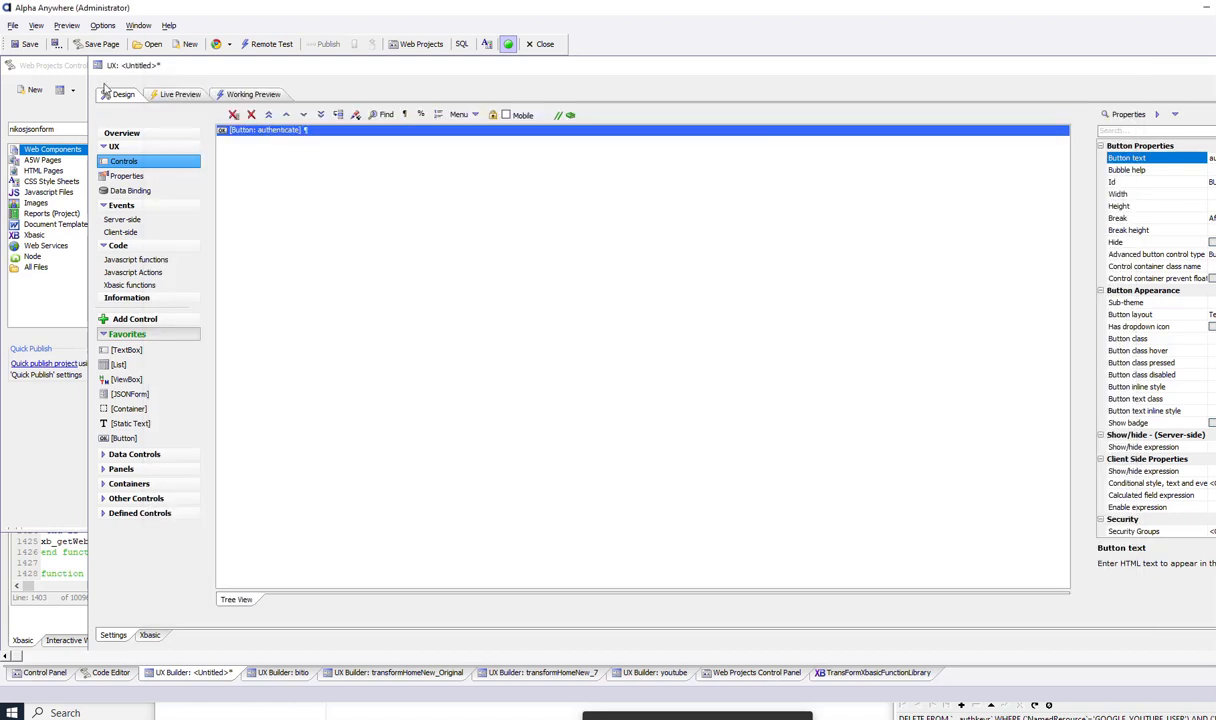
- Save the component as Authenticate with Always Allowed component security
left_click(28, 44)
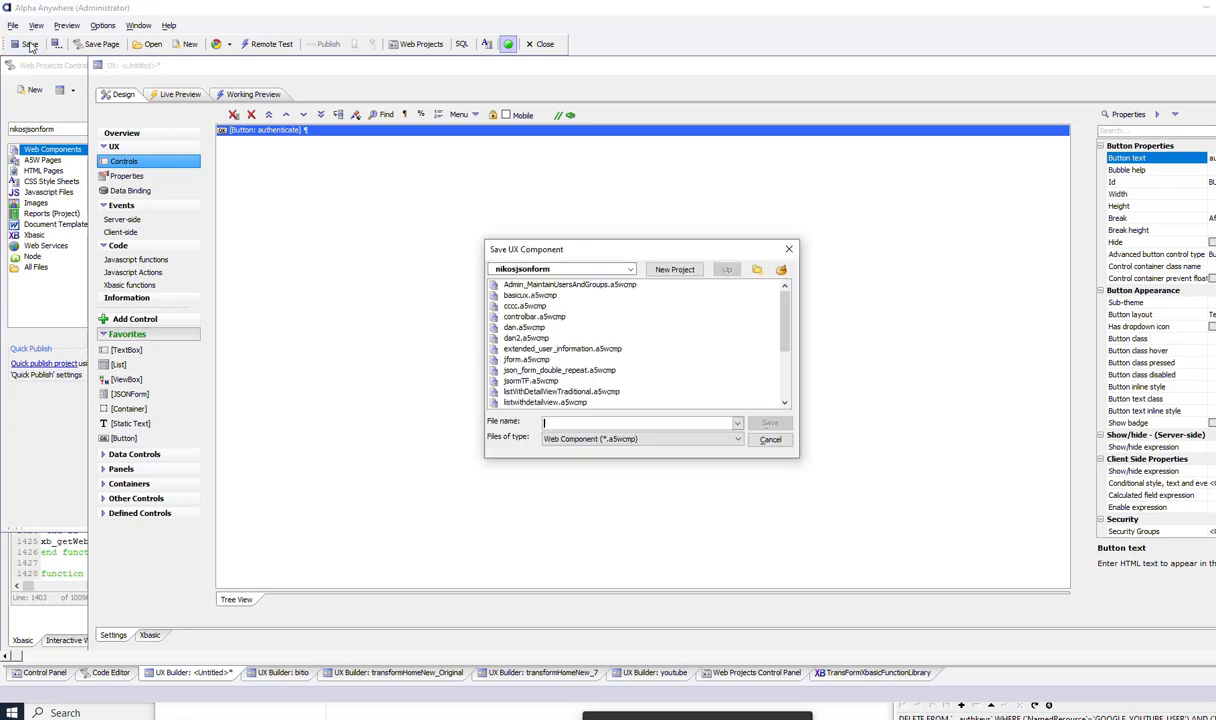
type("Authenticate")
key("Return")
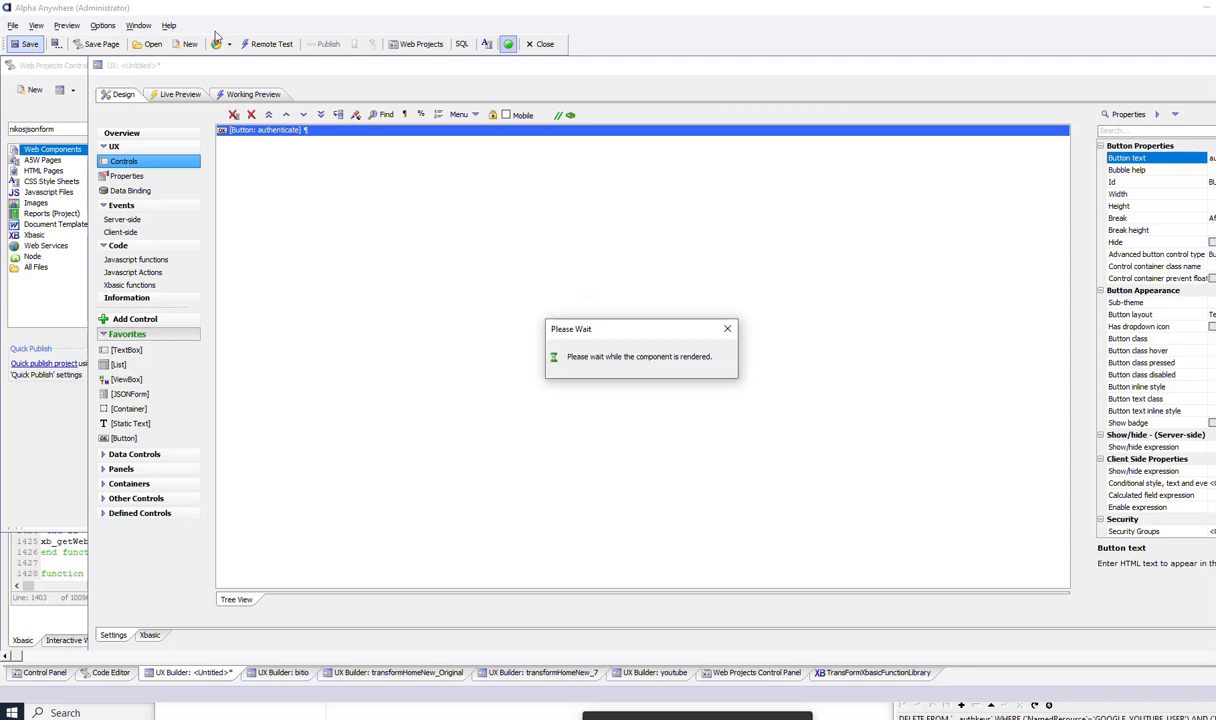
left_click(635, 404)
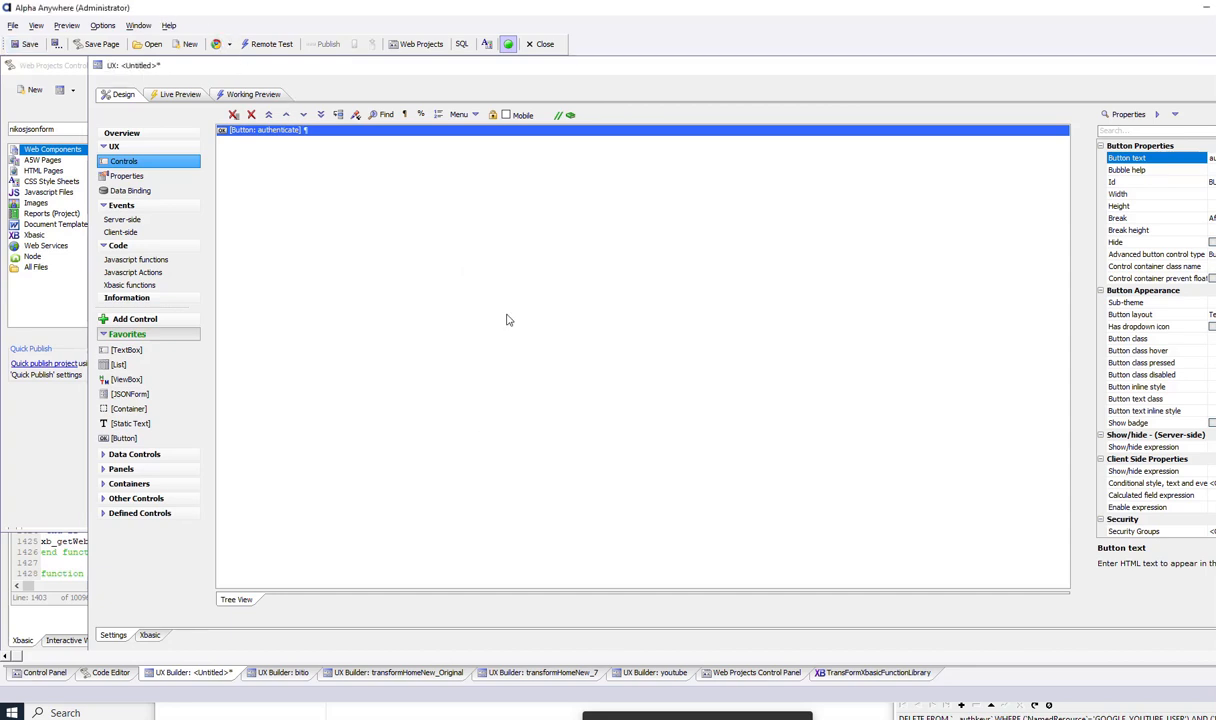
left_click(213, 51)
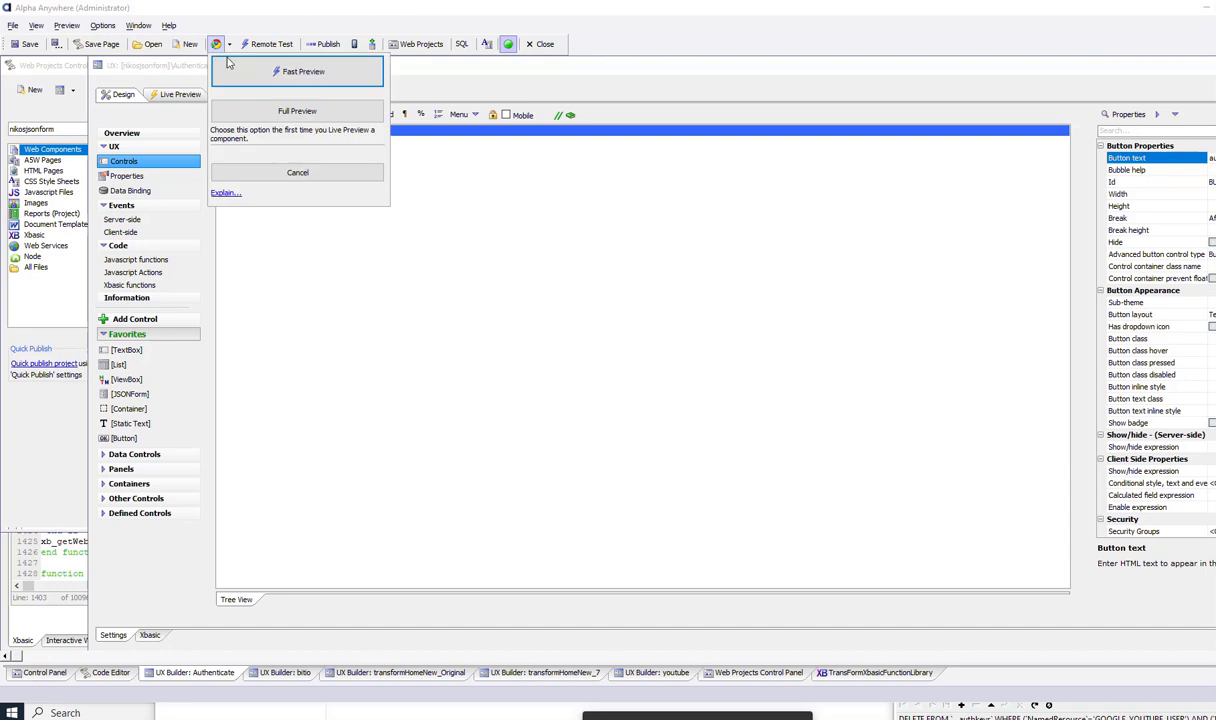
- Launch the browser live preview, authenticate with the work Google account, and allow youtubevideouploadaa access
left_click(236, 72)
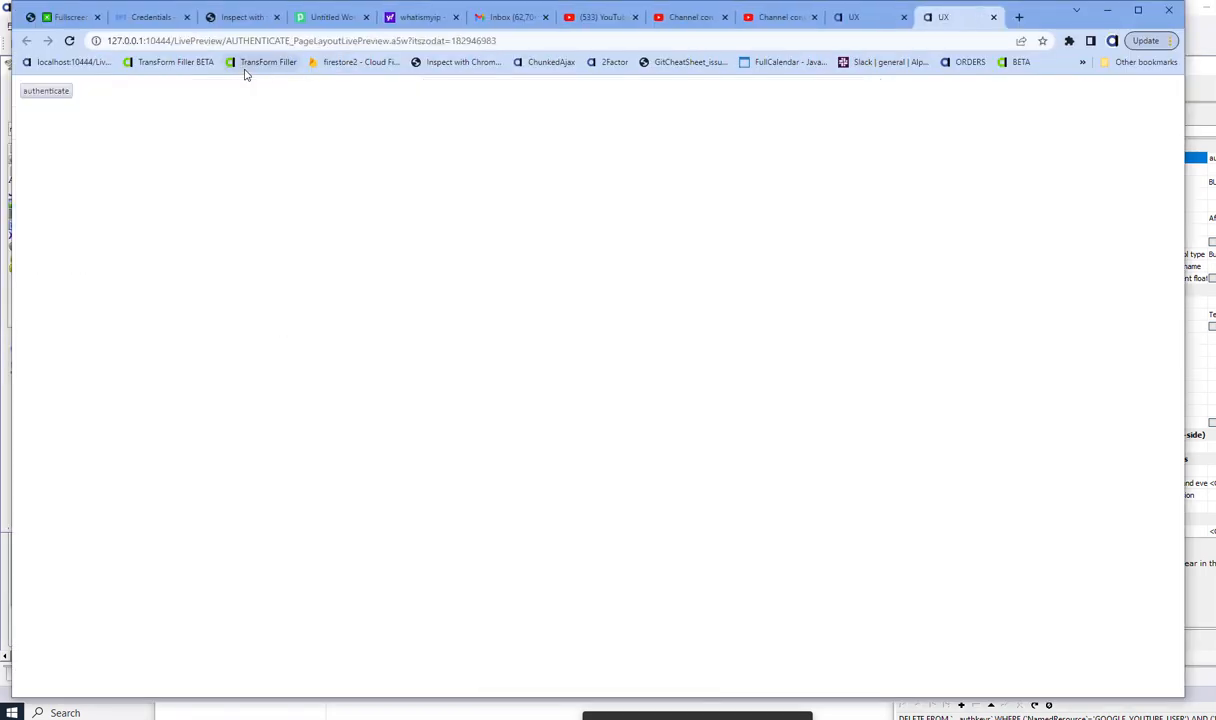
left_click(53, 94)
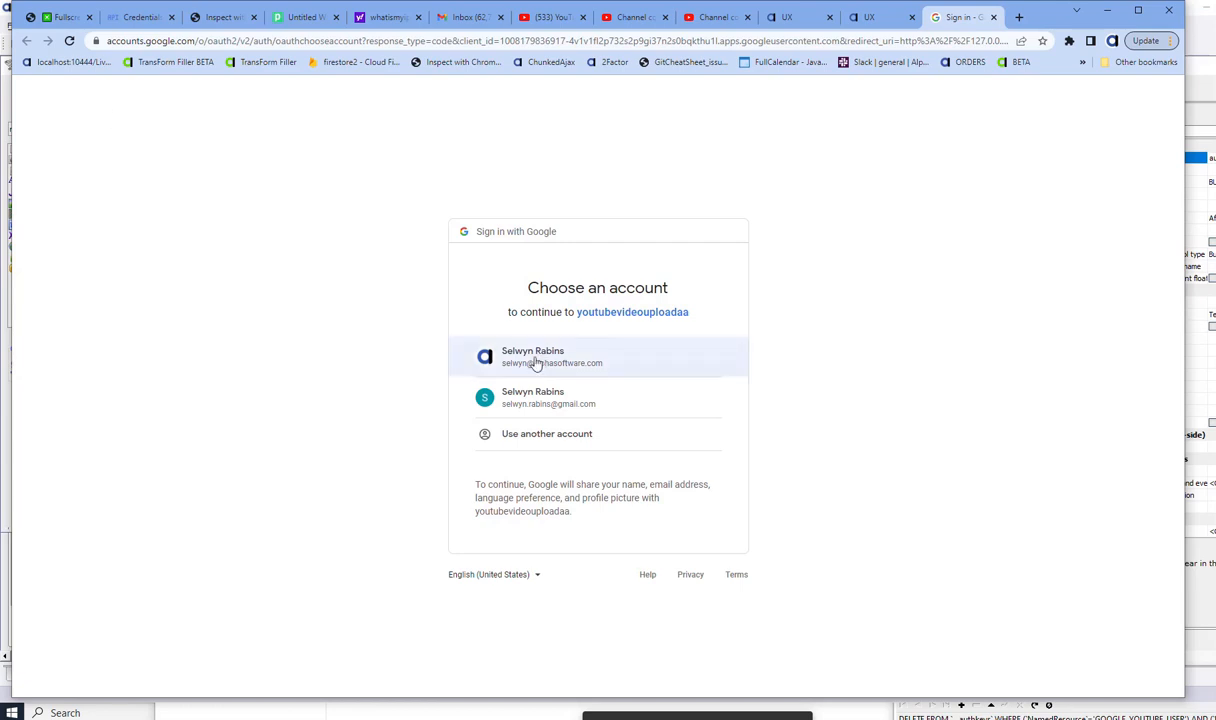
left_click(541, 354)
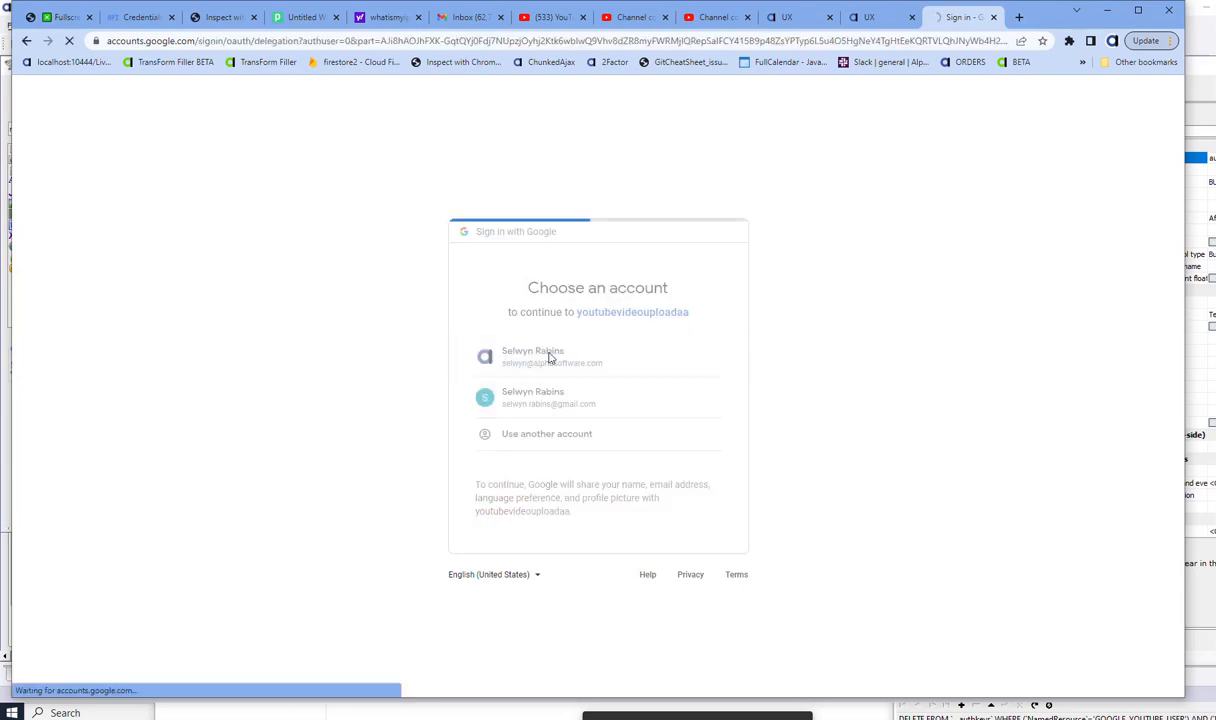
scroll(690, 505, "down", 3)
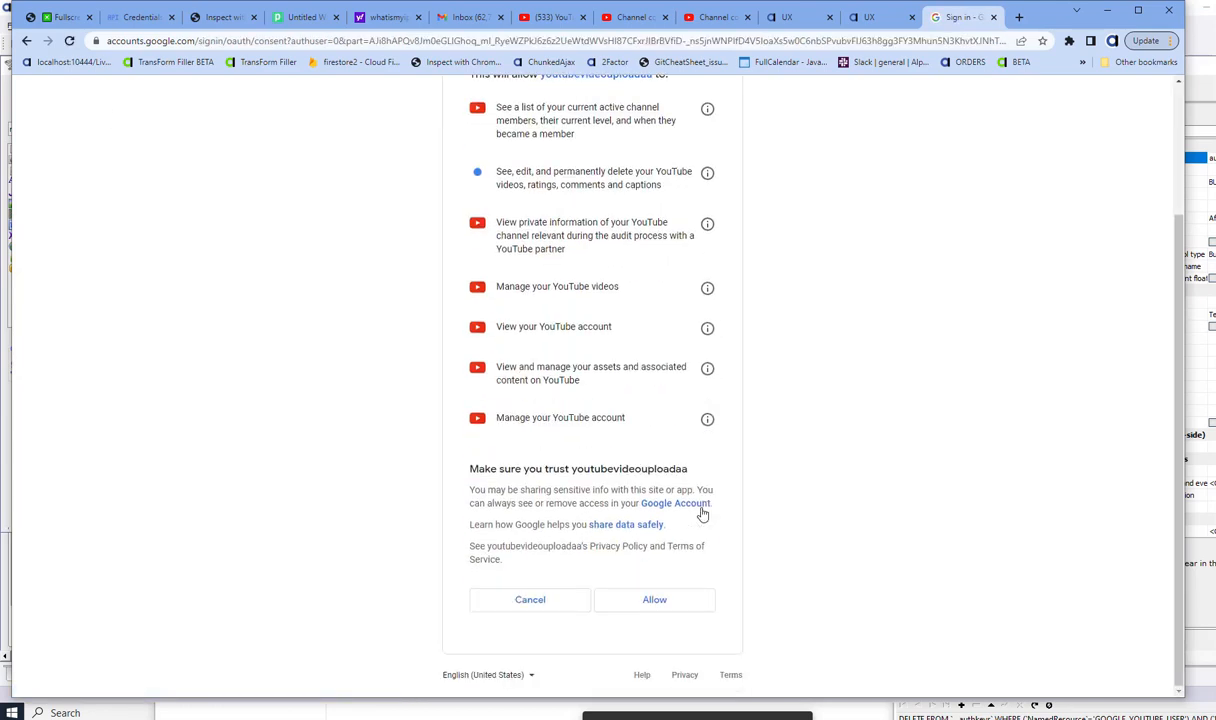
left_click(646, 605)
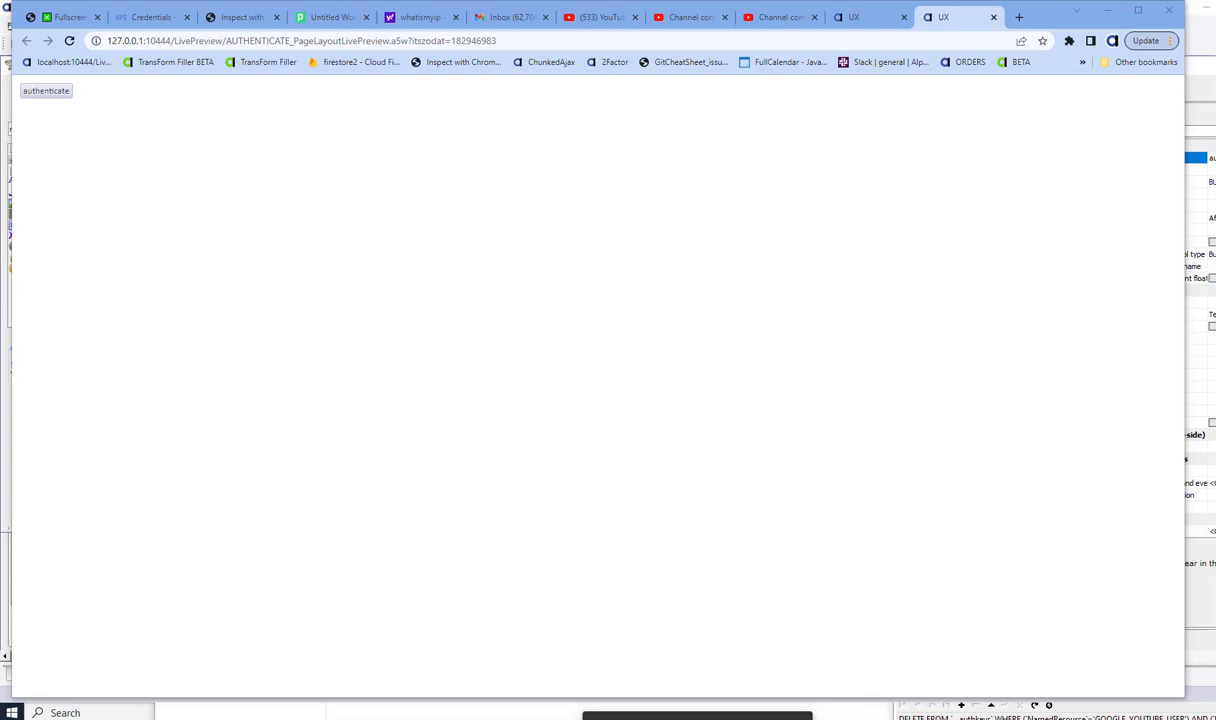
- Move the __authkeys window into view and refresh it to reveal the youtubedemoAA token record
left_click_drag(1215, 273, 709, 264)
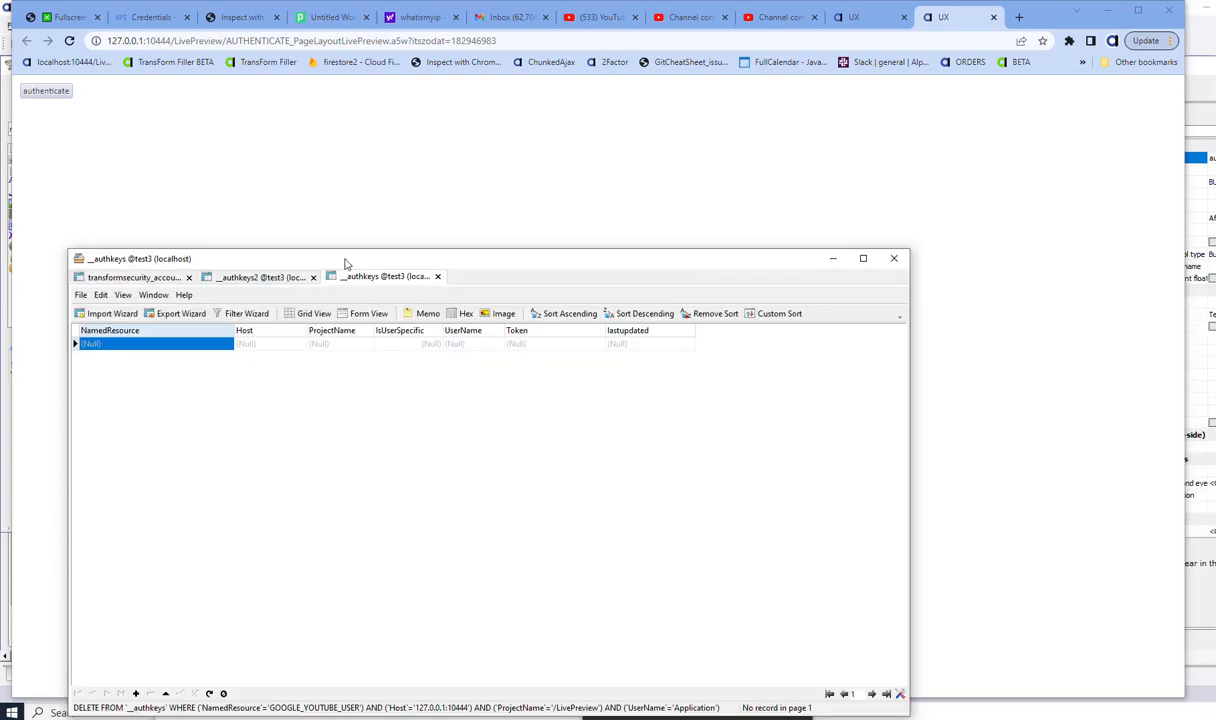
left_click_drag(345, 263, 421, 157)
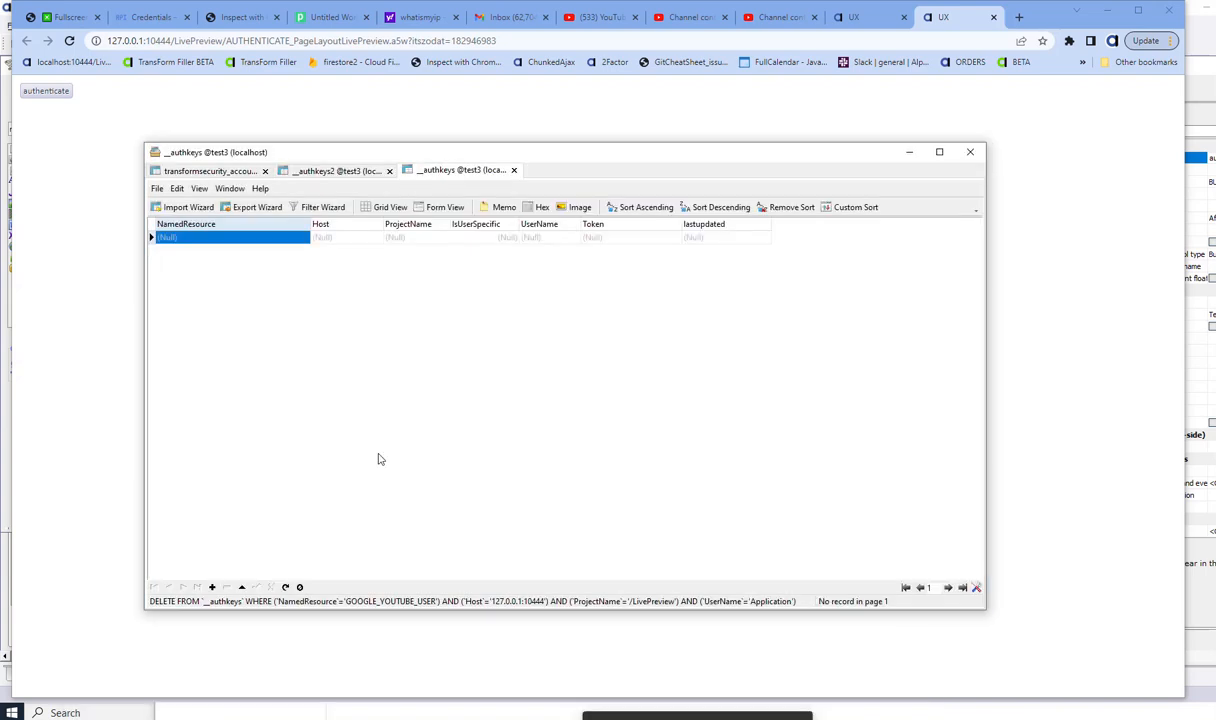
left_click(286, 588)
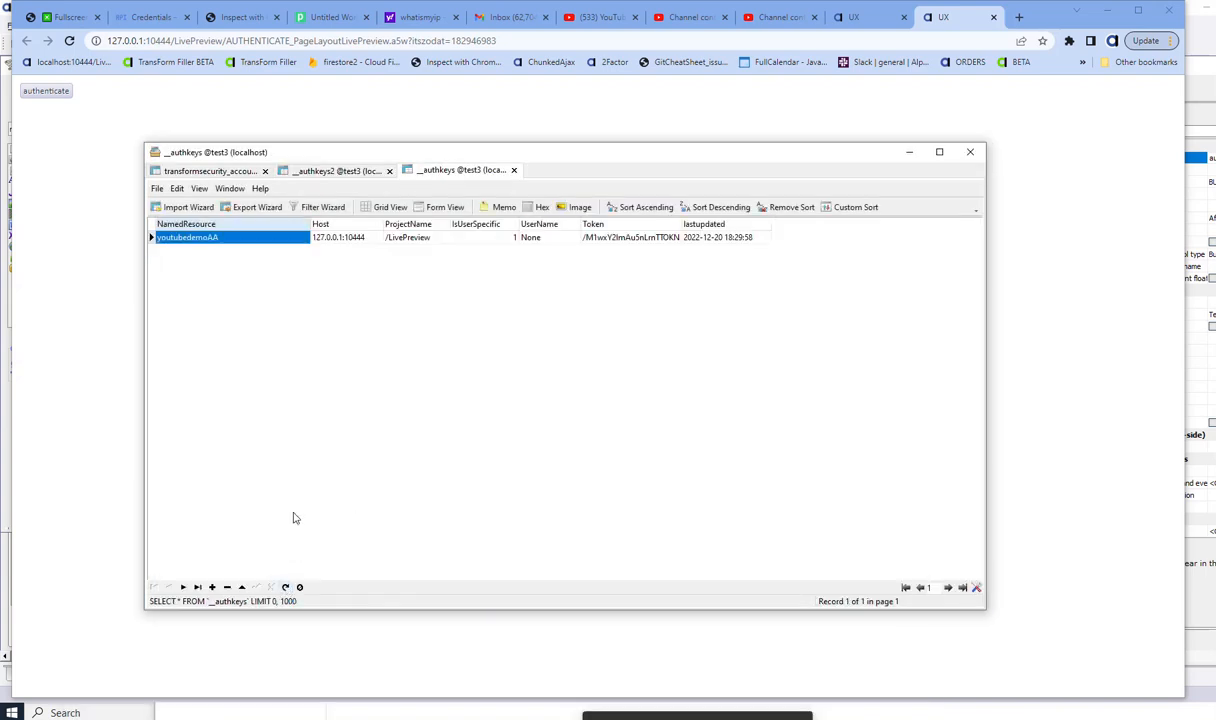
left_click(552, 238)
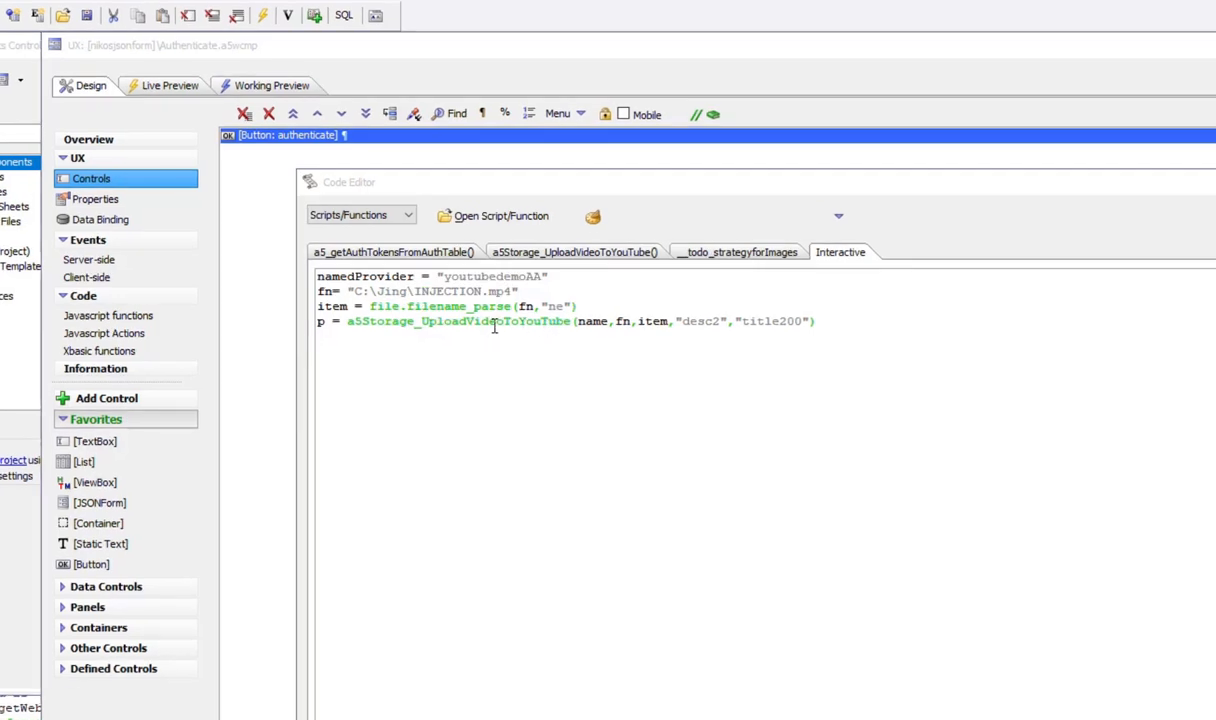
- Edit the upload call to namedProvider, 'desc demo upload' and 'title demo upload', and run it
left_click(504, 321)
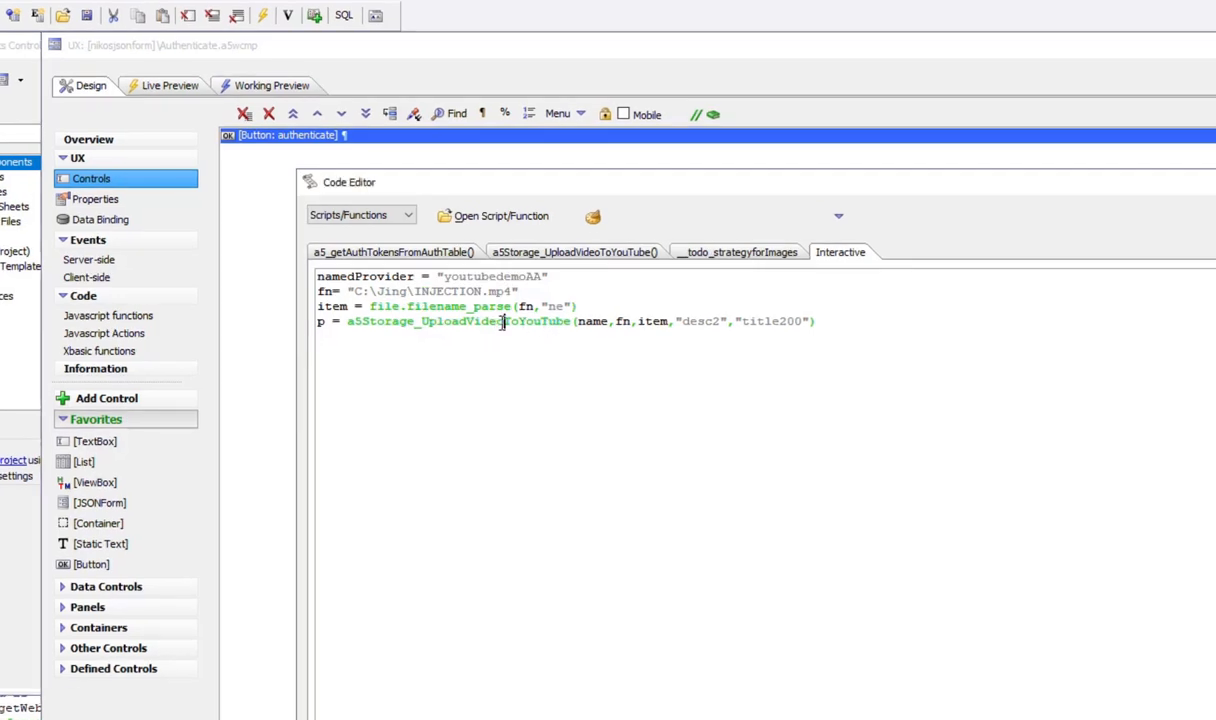
left_click(610, 321)
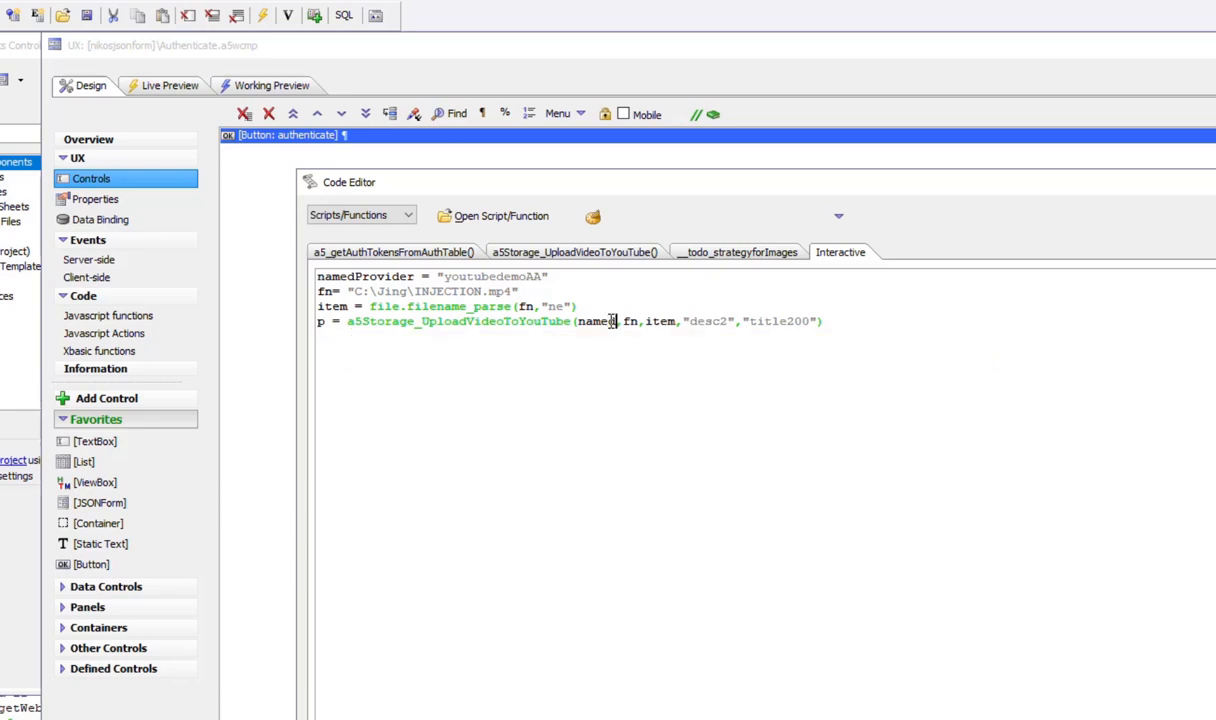
type("dProvider")
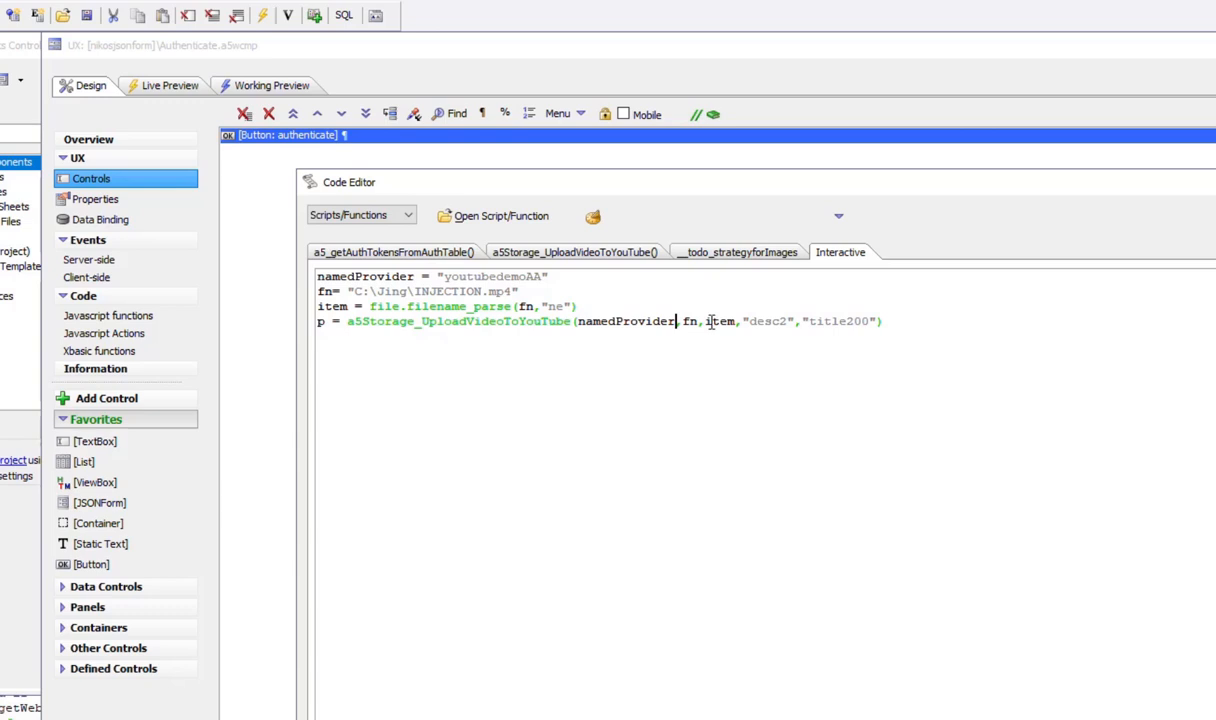
left_click(789, 321)
key("BackSpace")
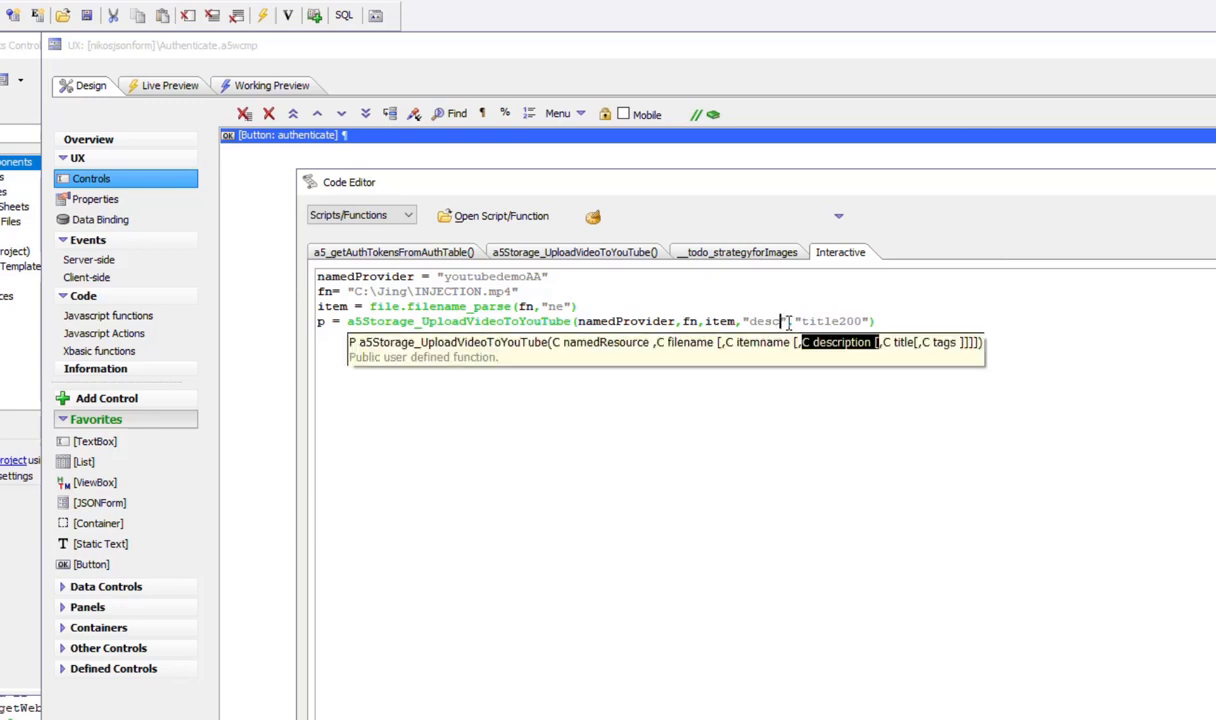
type("demo upload")
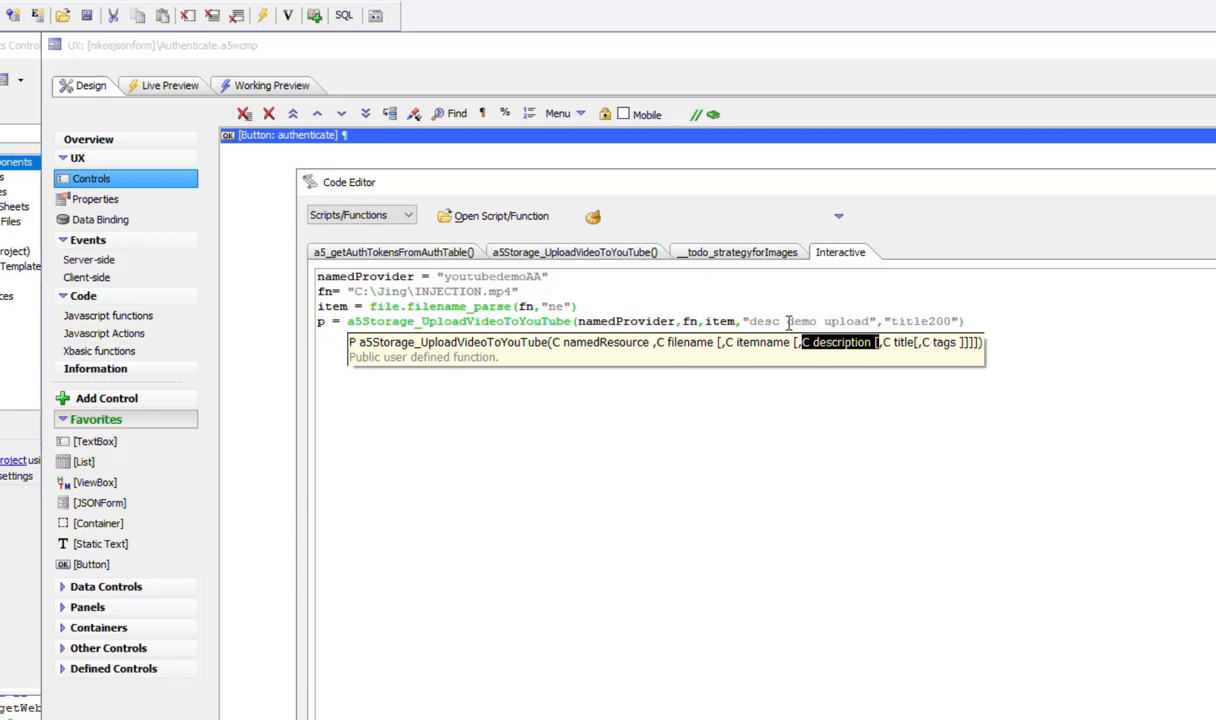
key("Right")
key("Right")
key("Right")
key("Right")
key("Right")
key("Right")
key("Right")
key("Right")
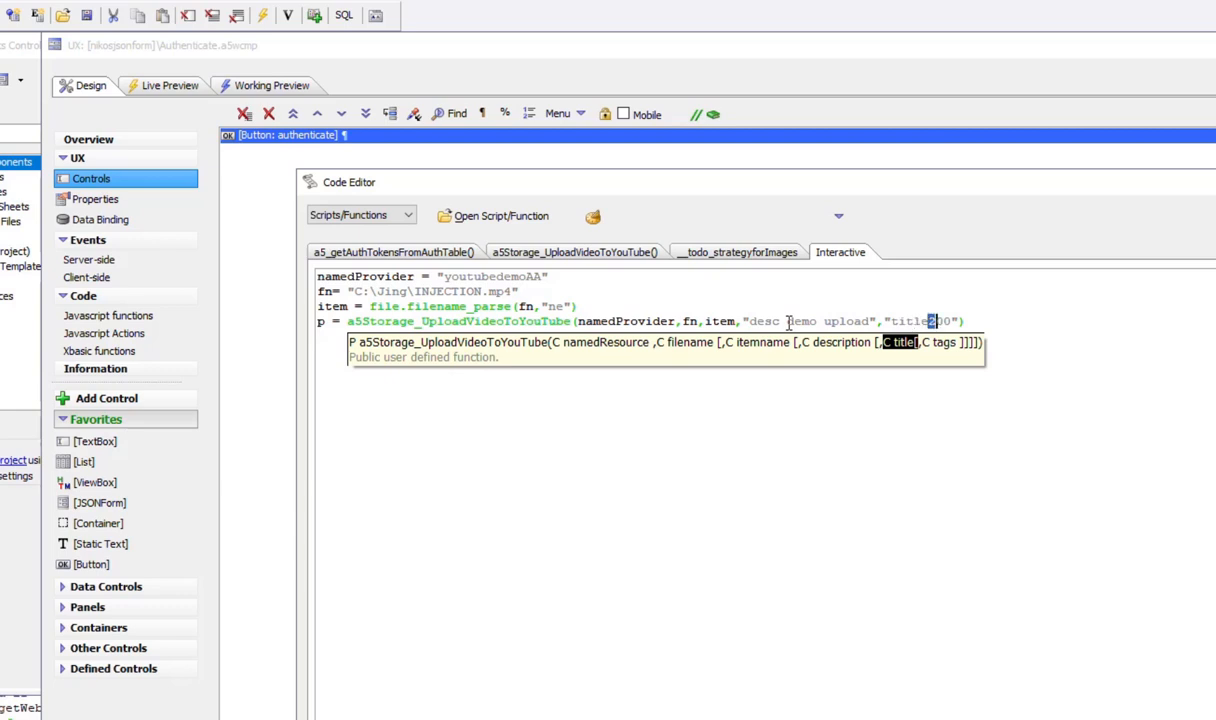
key("Delete")
key("Delete")
key("Delete")
type("demo up")
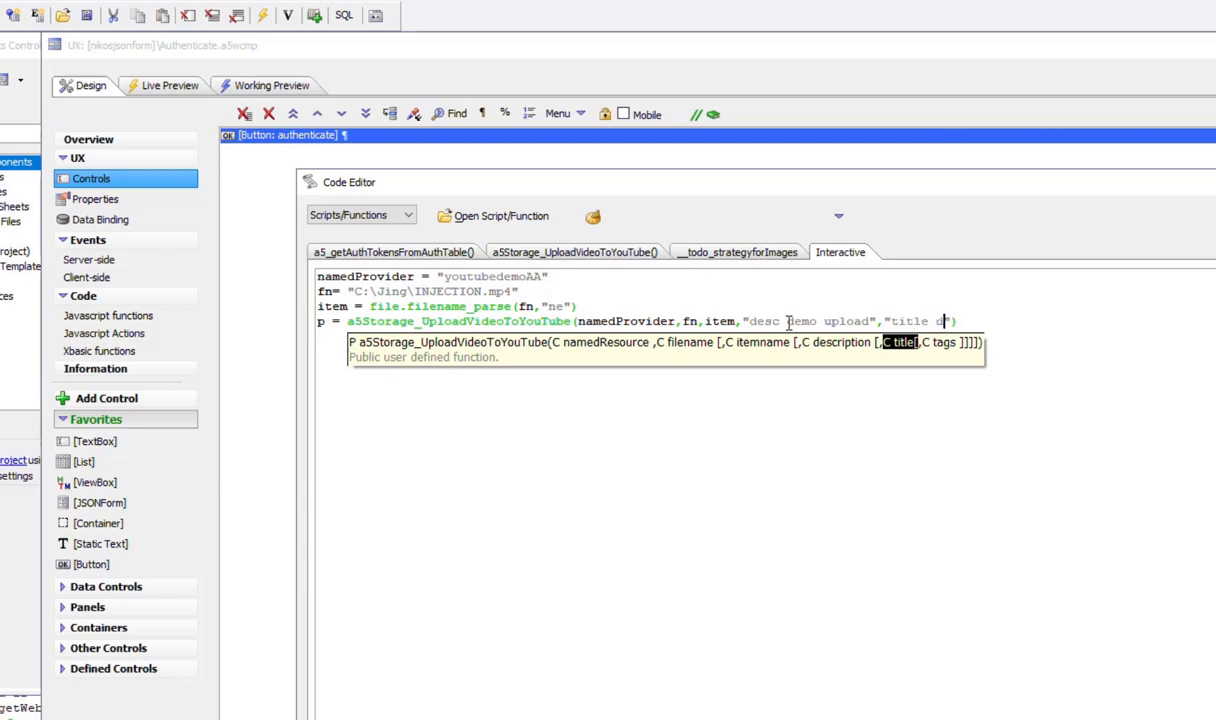
type("load")
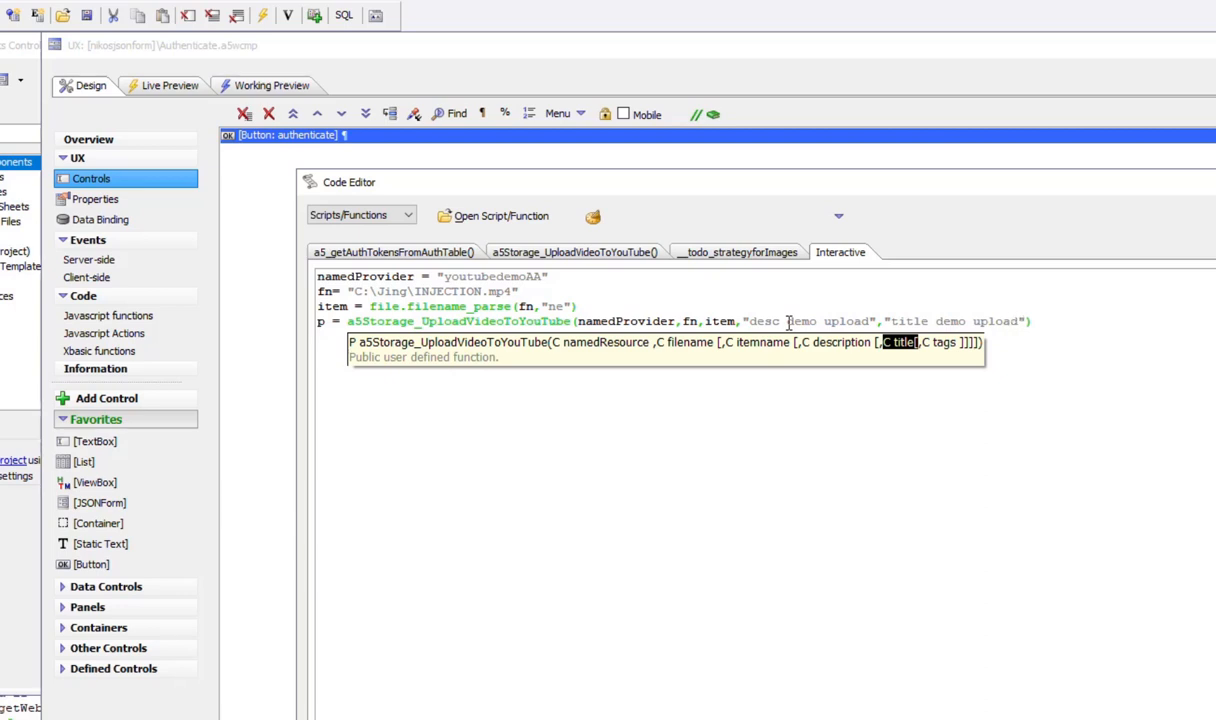
key("End")
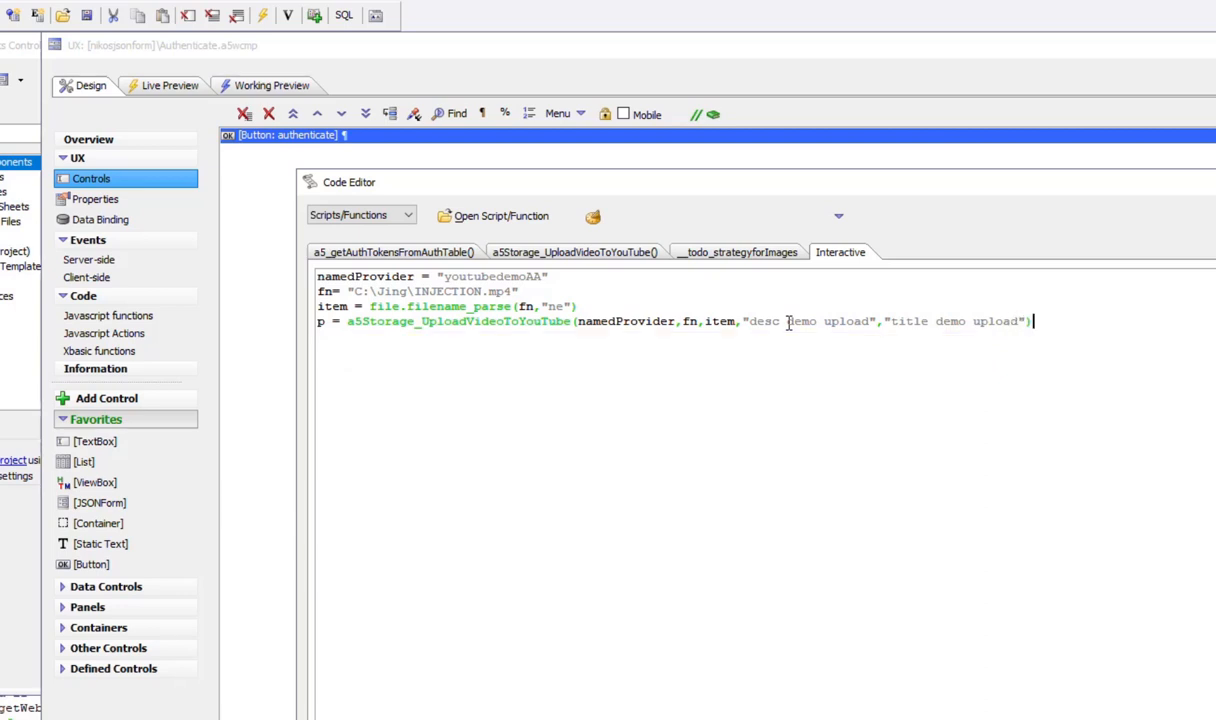
key("Return")
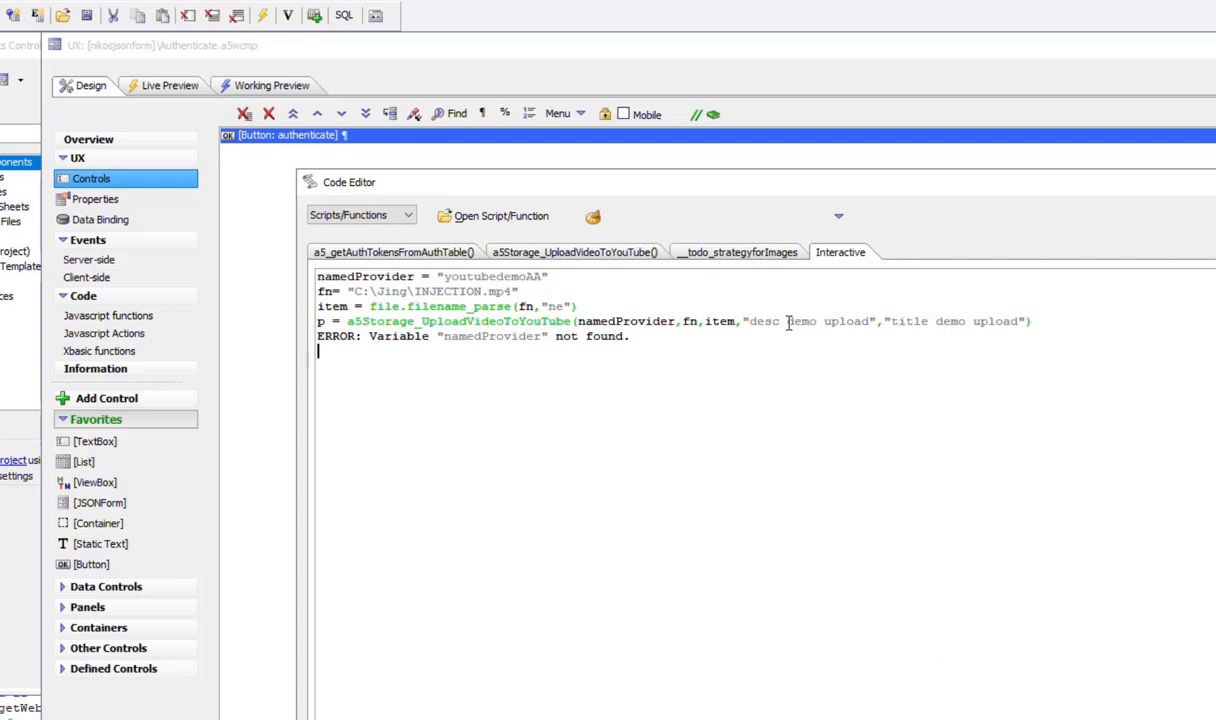
- Re-run the upload call and display its result with showvar(p)
left_click(602, 275)
key("Return")
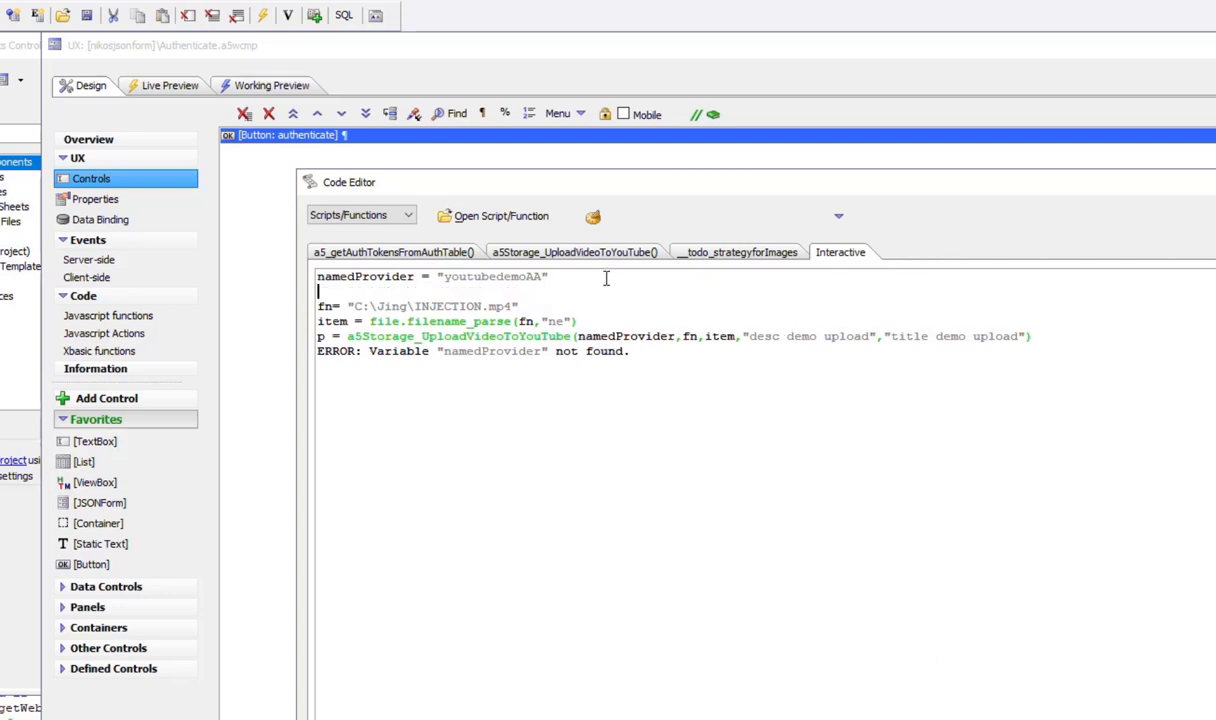
left_click(697, 336)
key("Return")
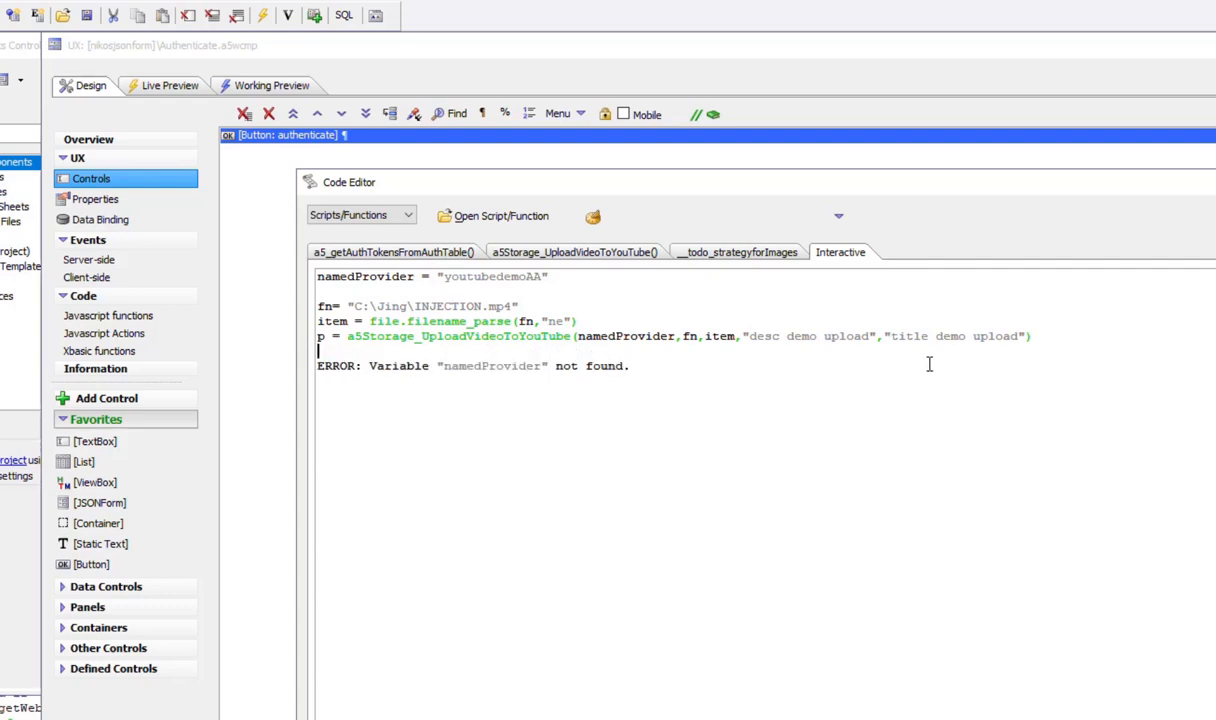
type("showva")
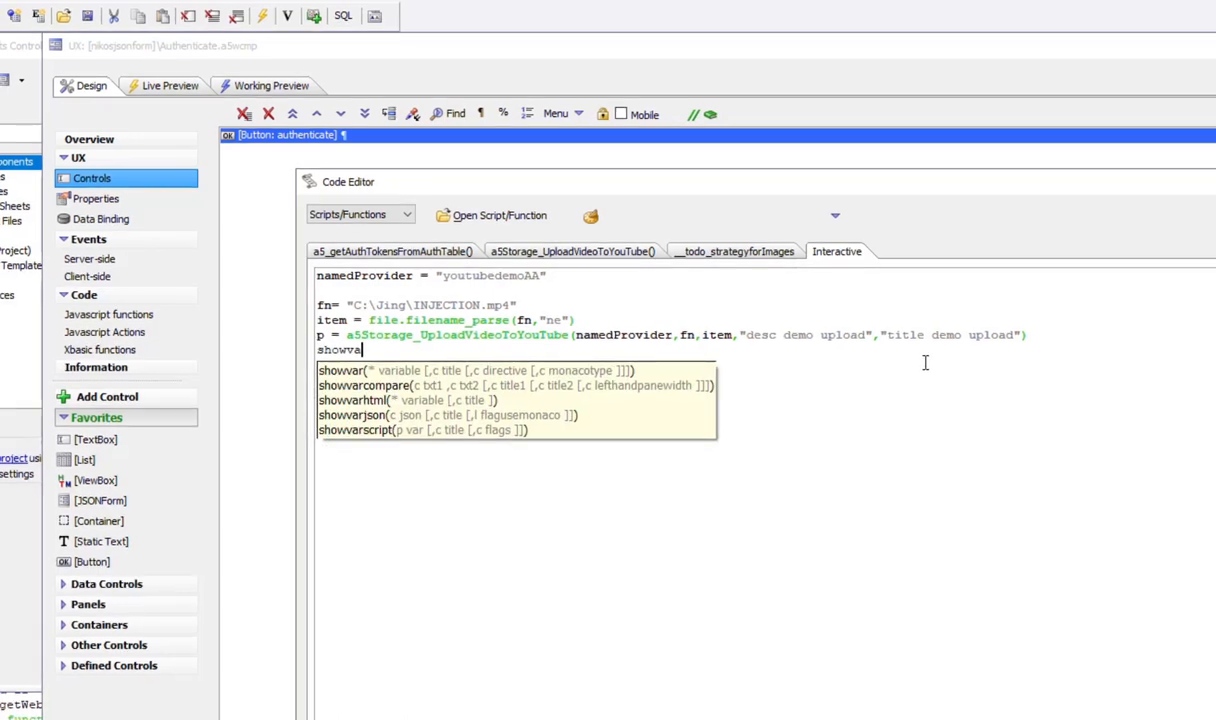
type("r(p)")
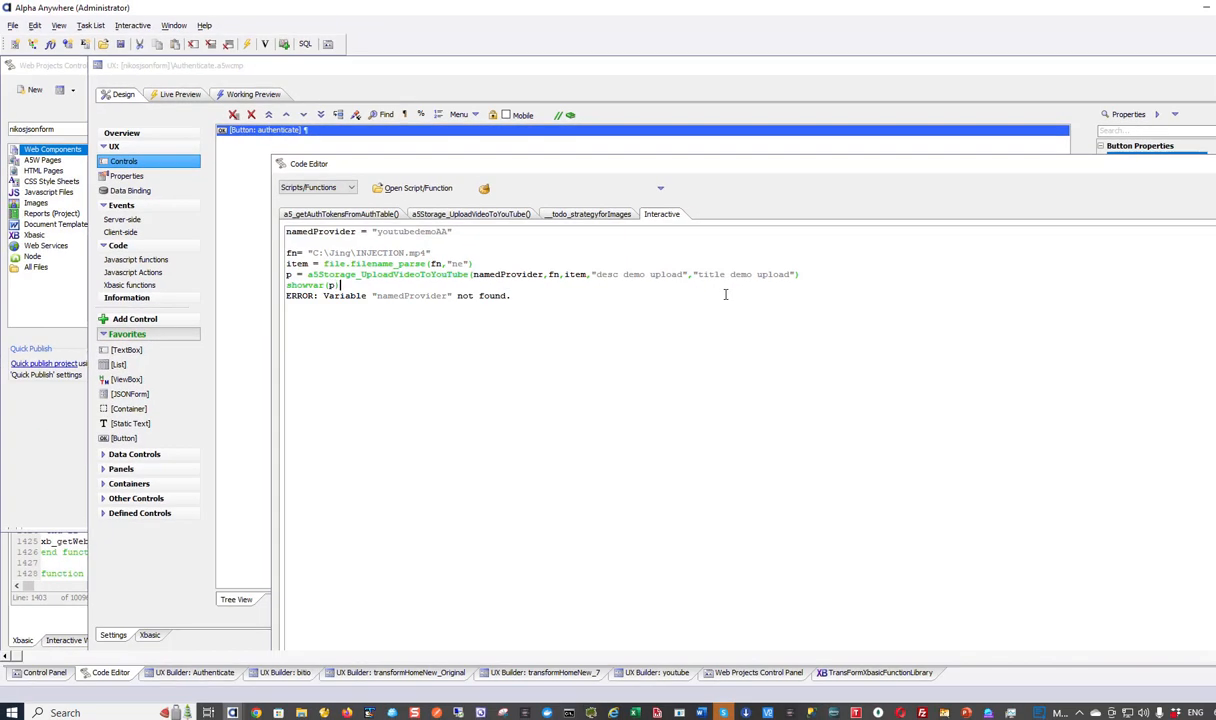
key("Return")
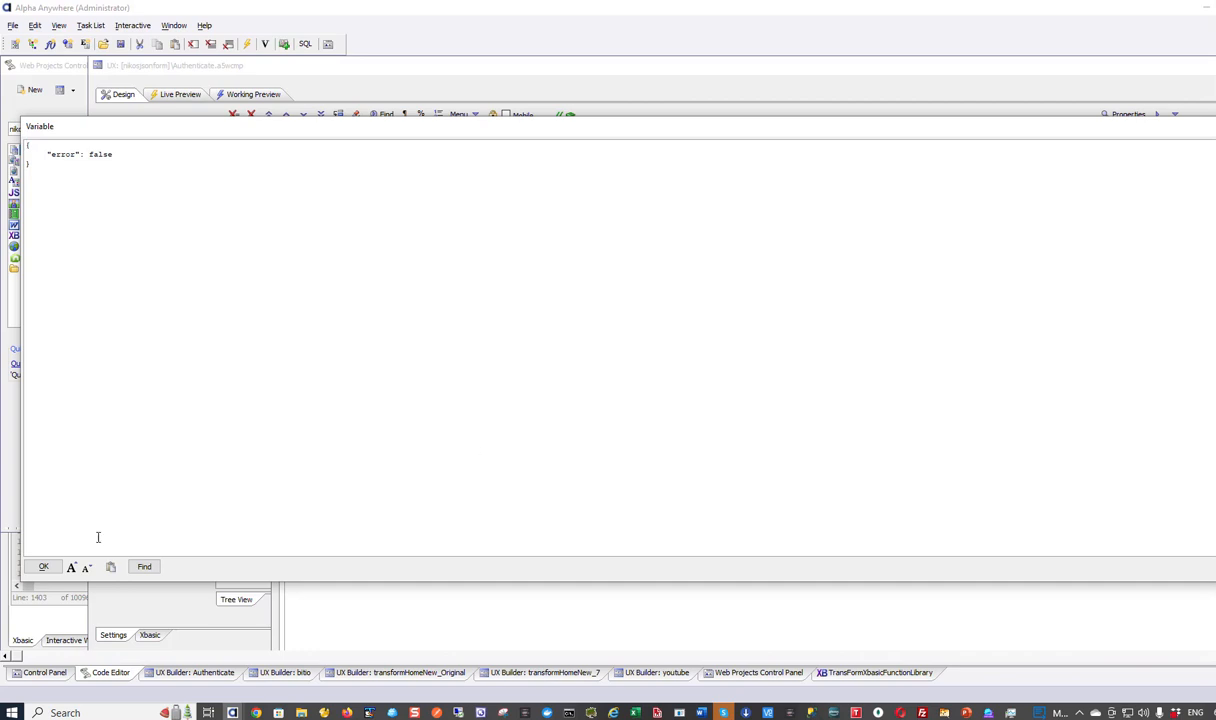
left_click(44, 568)
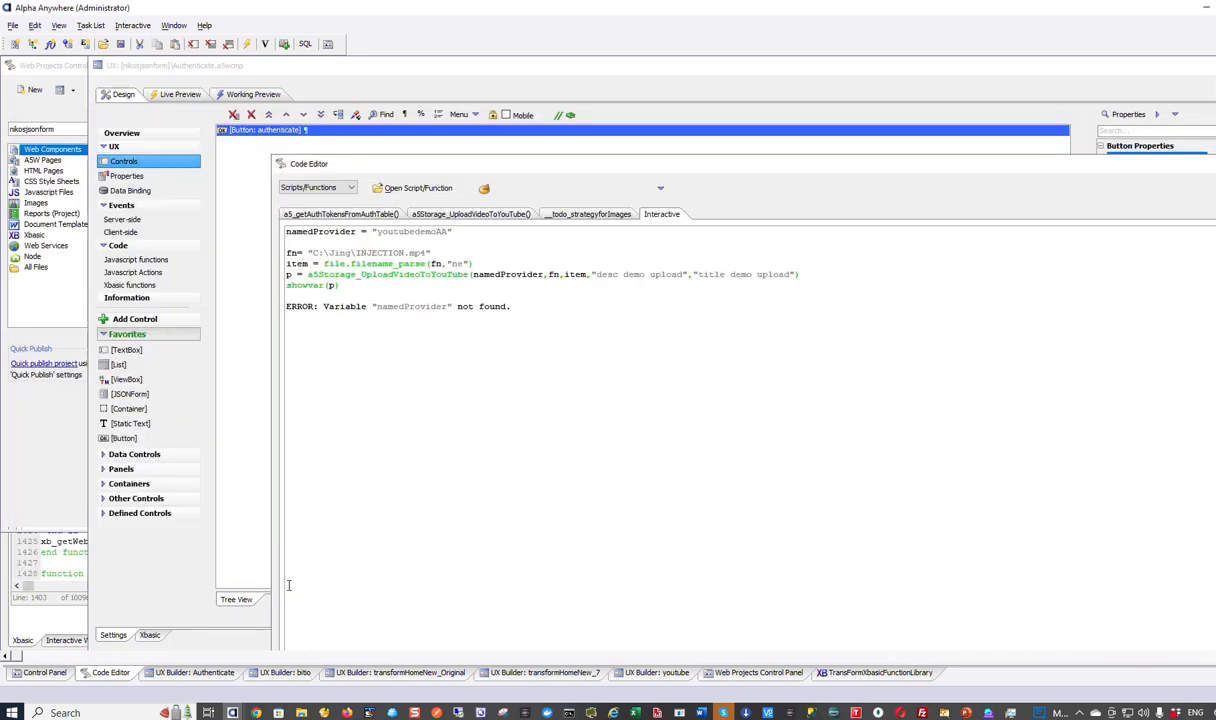
left_click(255, 712)
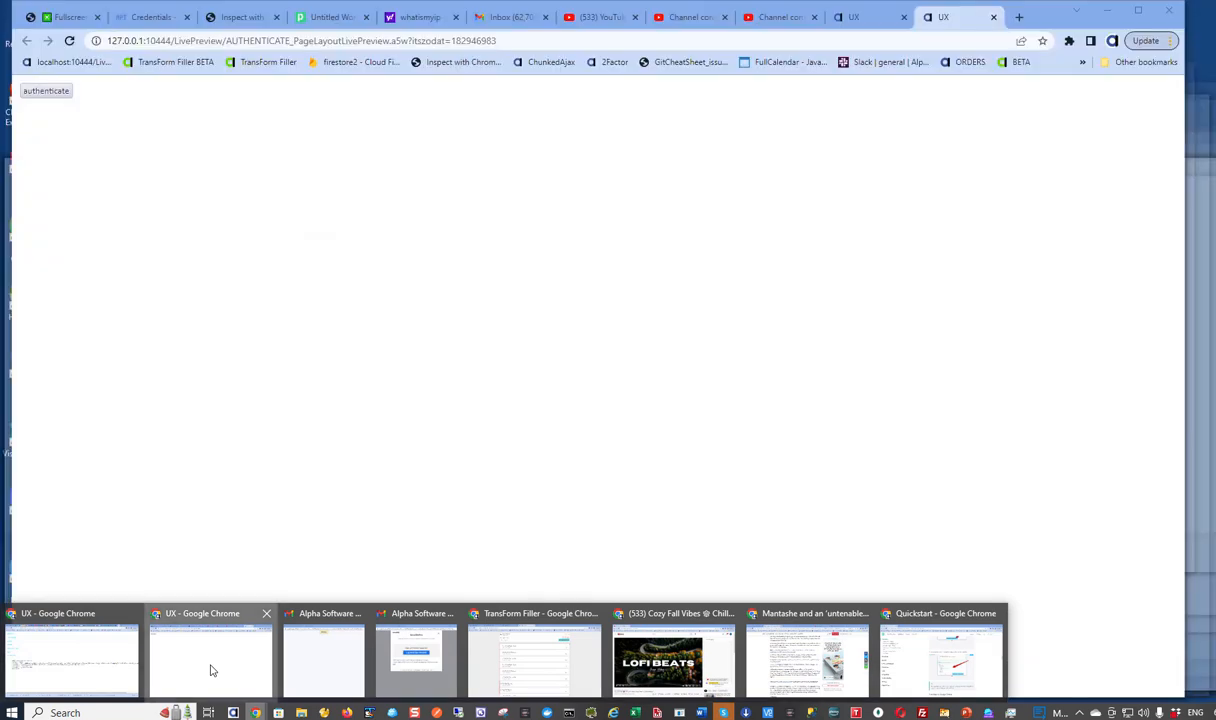
- From Chrome's YouTube tab, open the channel's videos in YouTube Studio
left_click(211, 667)
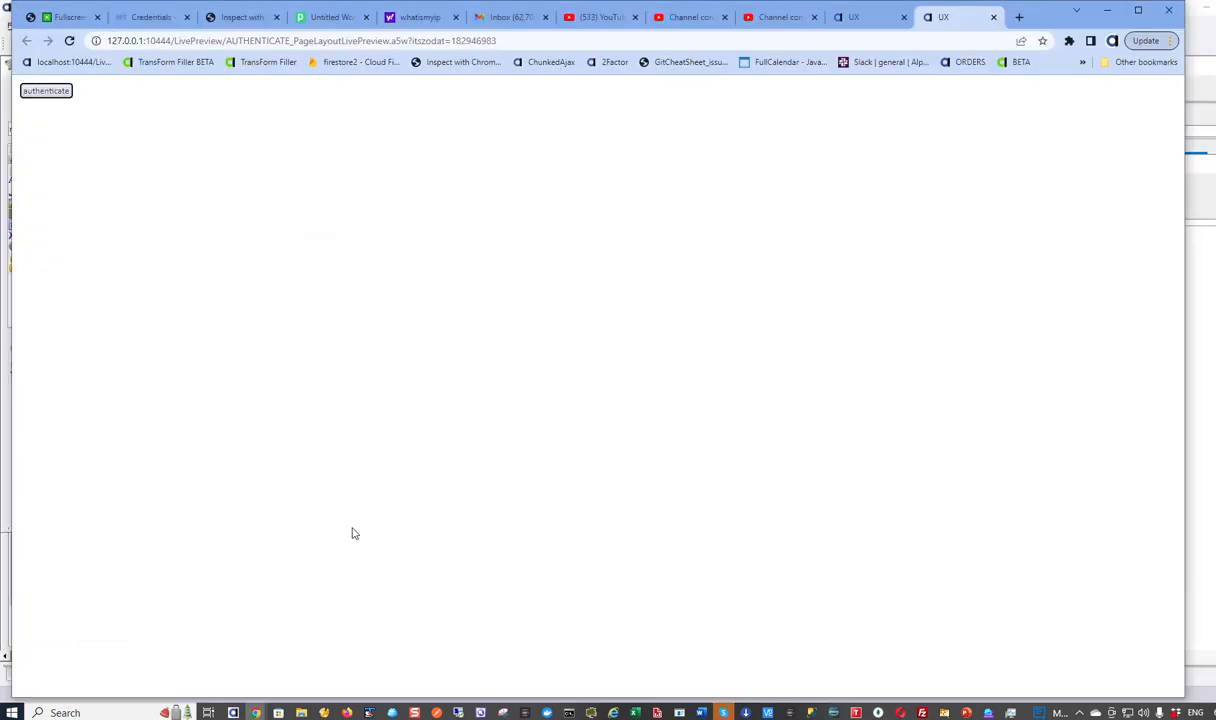
left_click(600, 17)
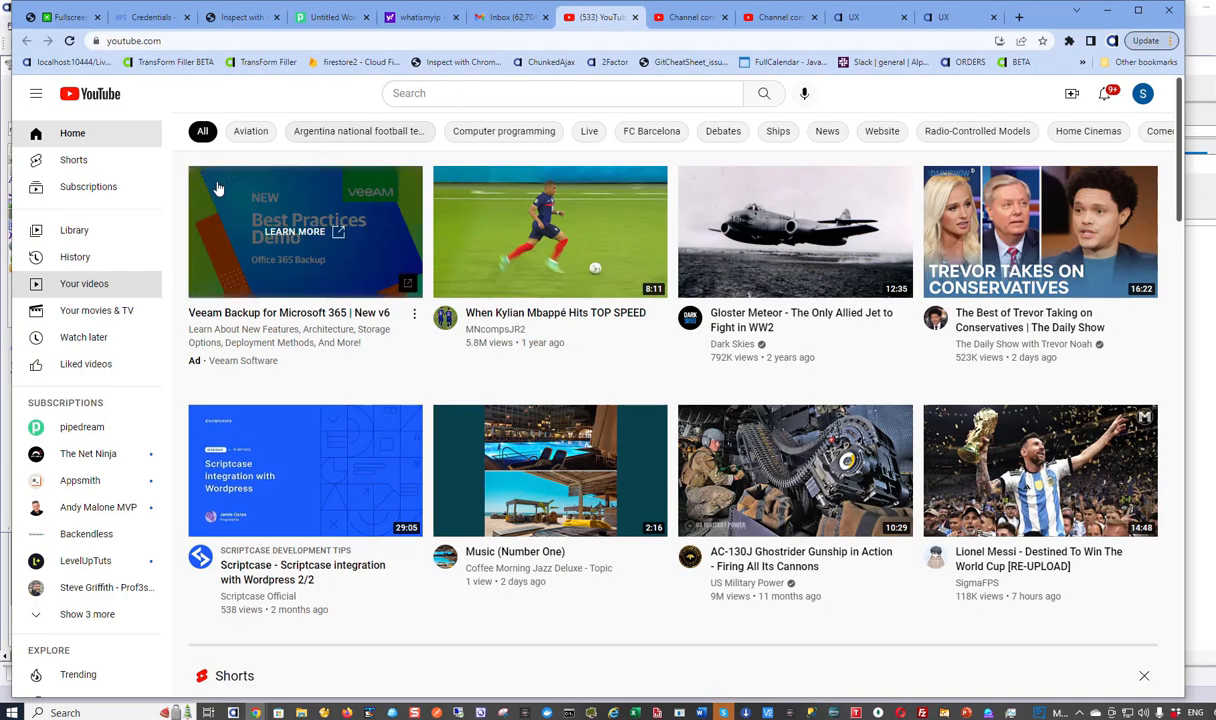
left_click(84, 285)
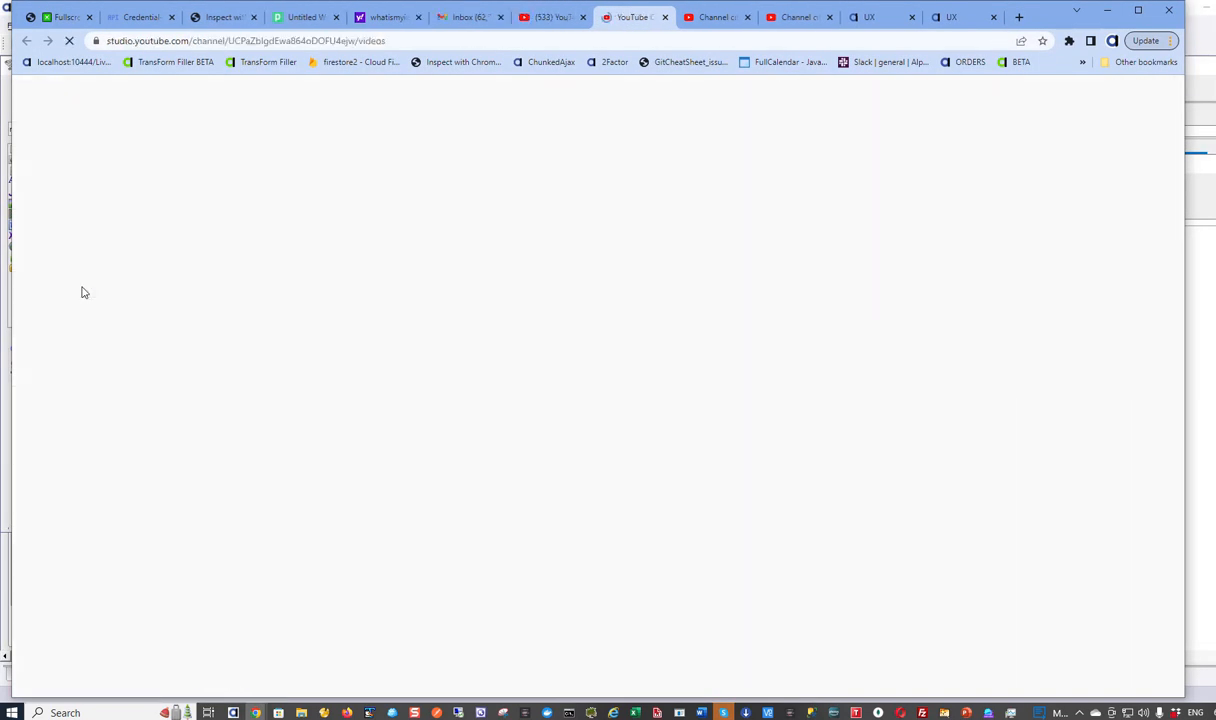